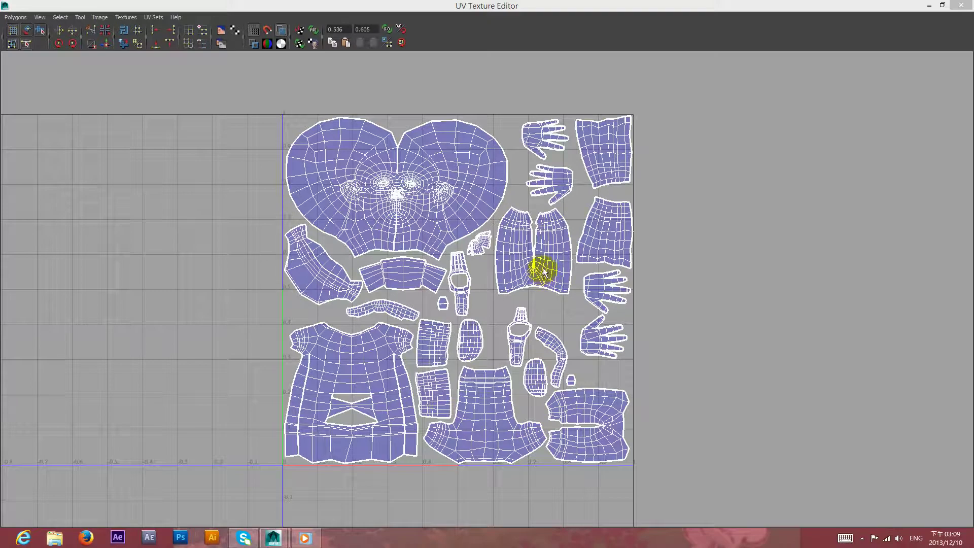
Open the UV Snapshot settings, keeping the images folder path and the 2048 x 2048 size.
click(14, 17)
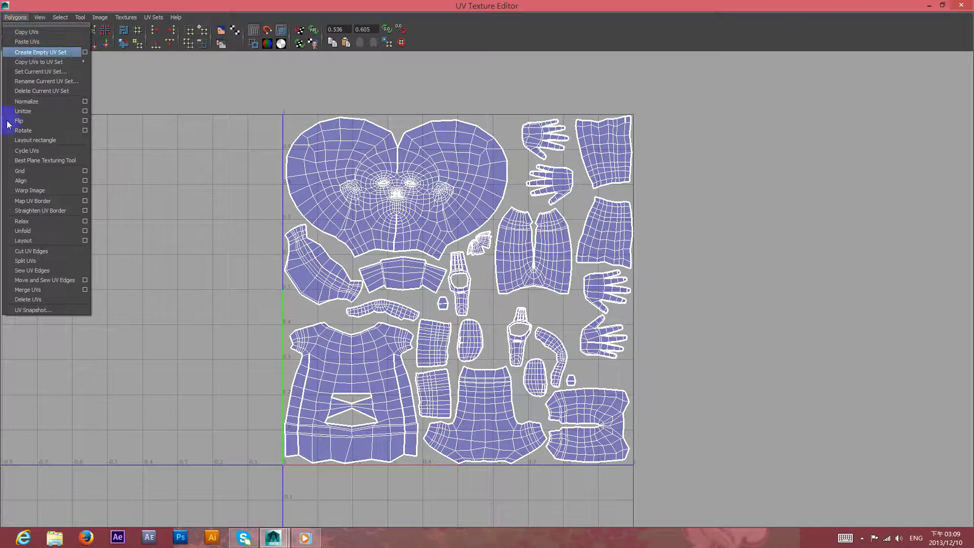
click(31, 310)
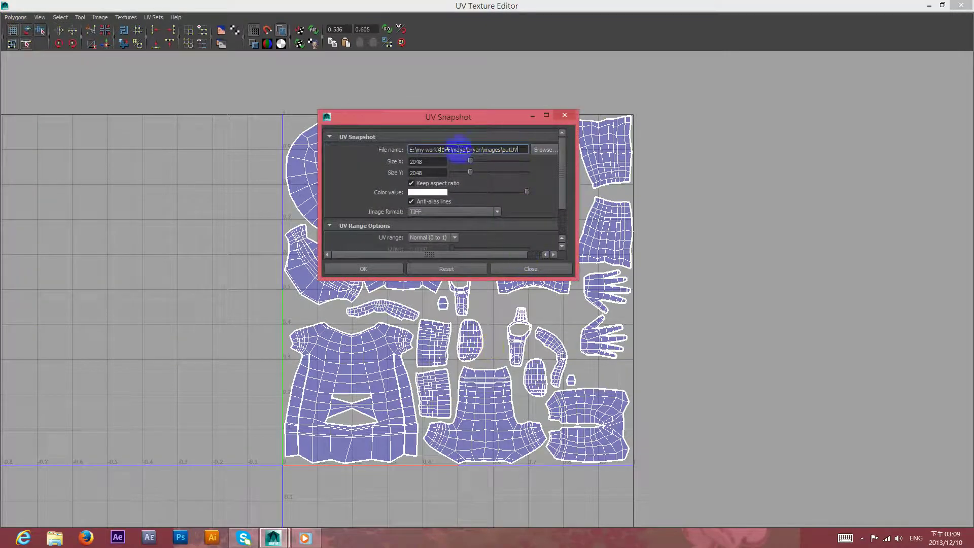
drag(467, 149, 500, 150)
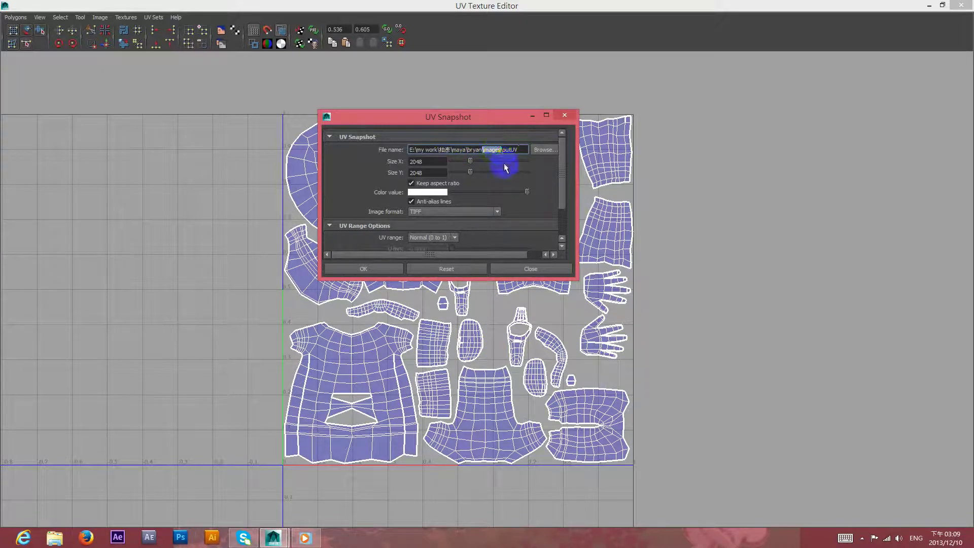
click(521, 150)
click(436, 162)
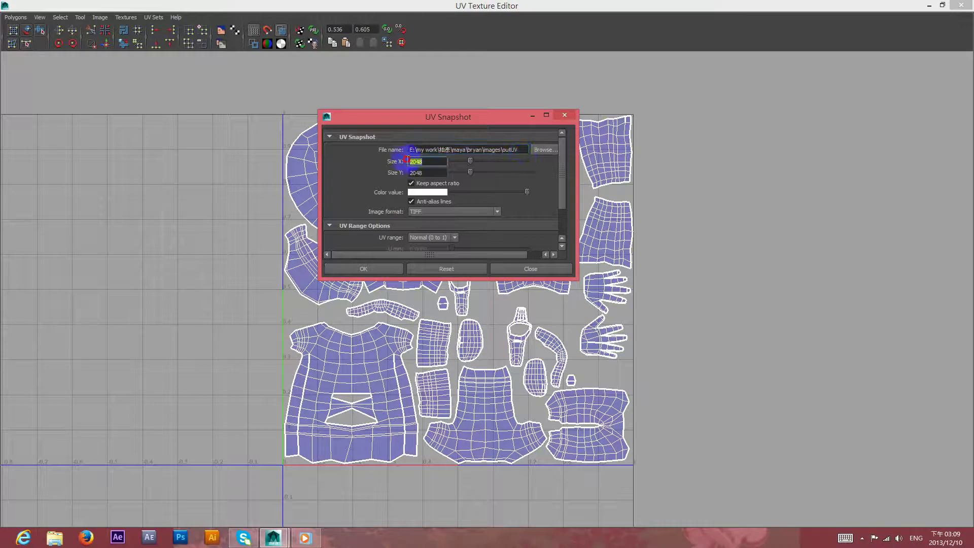
key(Tab)
Export the snapshot as TIFF, overwrite the existing outUV file, and bring up Photoshop.
click(440, 212)
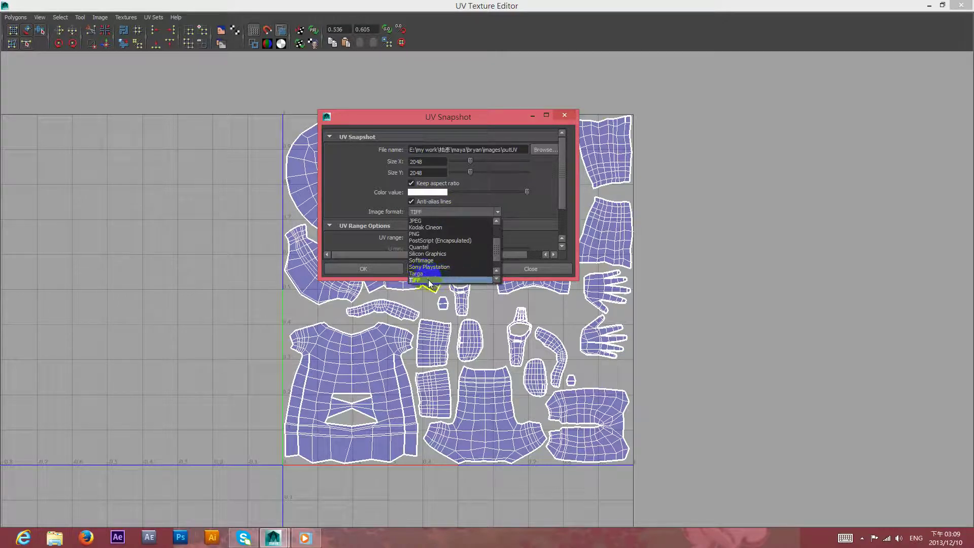
drag(496, 249, 496, 256)
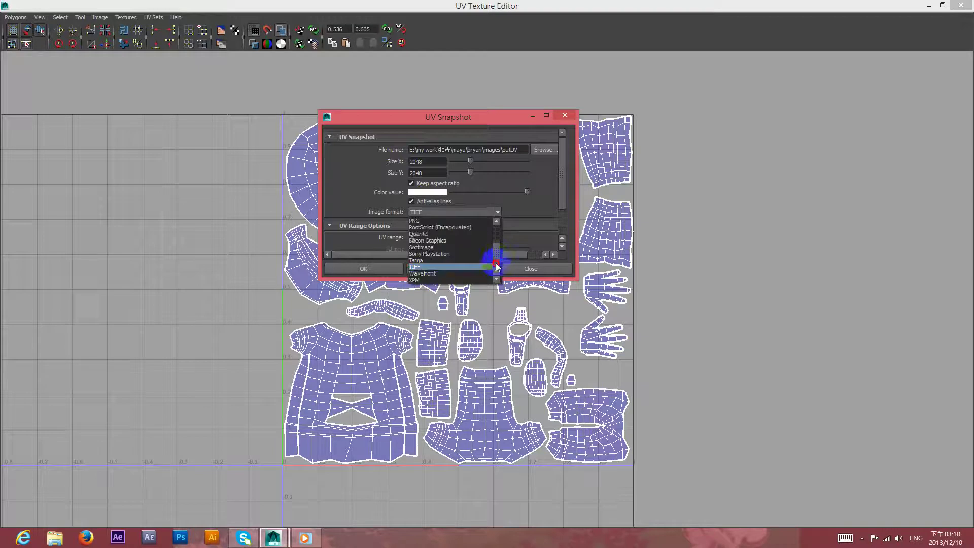
click(453, 267)
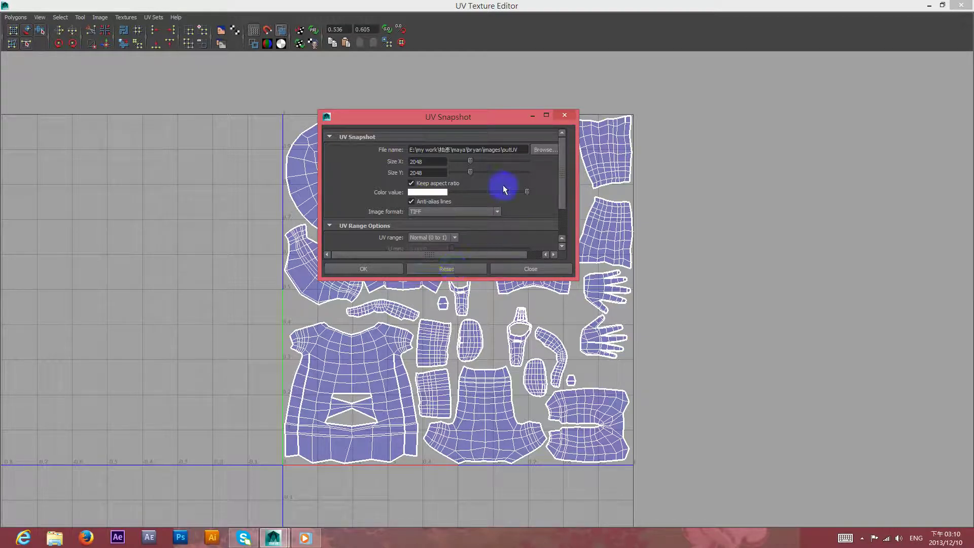
drag(561, 203, 556, 228)
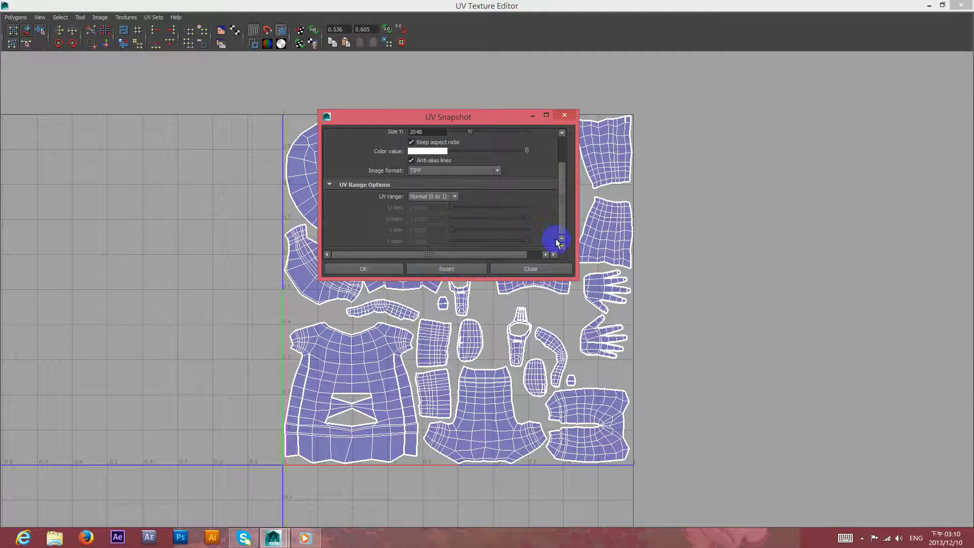
click(381, 269)
click(431, 208)
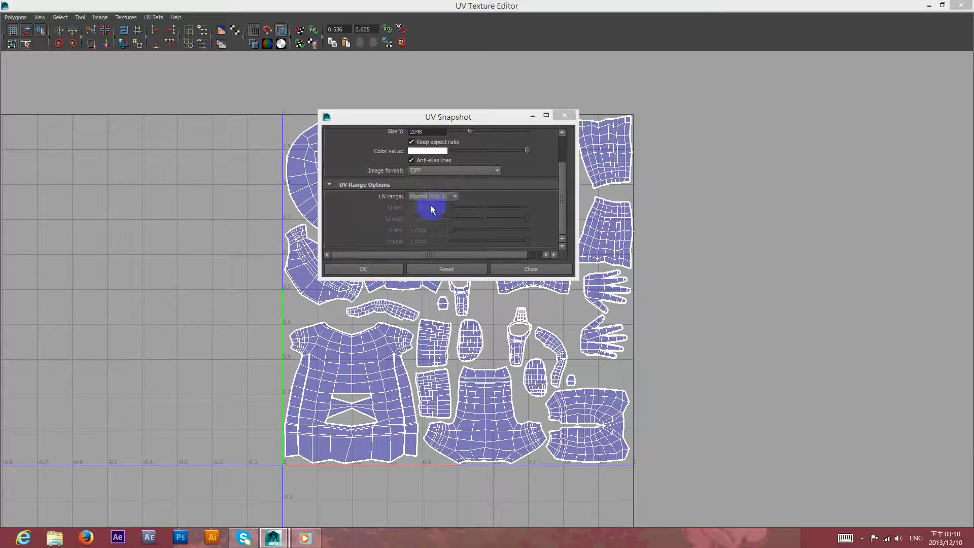
click(182, 537)
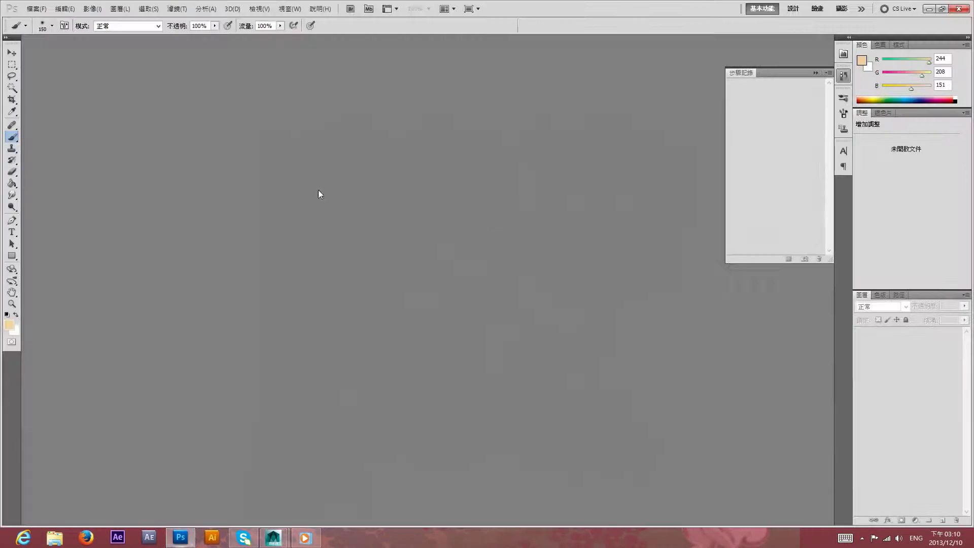
Open the outUV snapshot from the bryan\images folder in Photoshop.
click(31, 9)
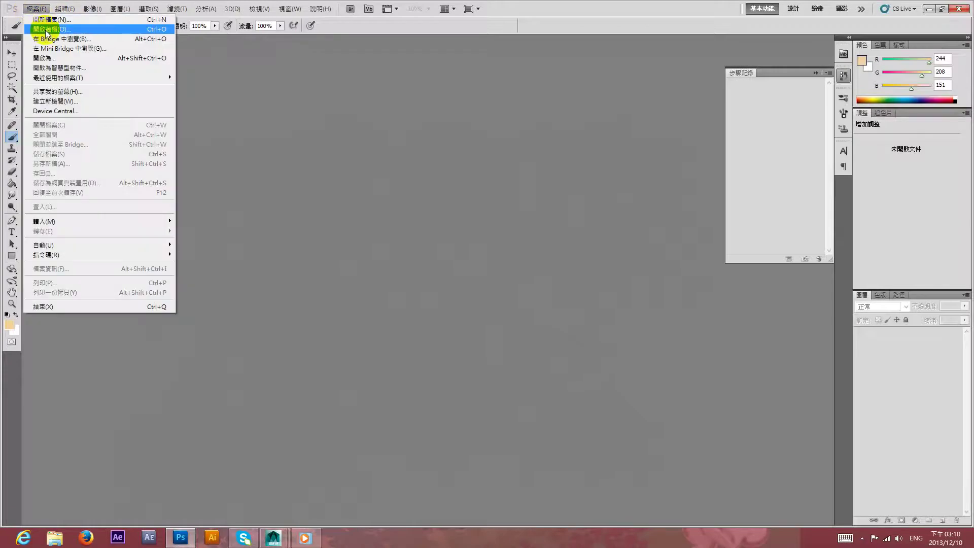
click(47, 30)
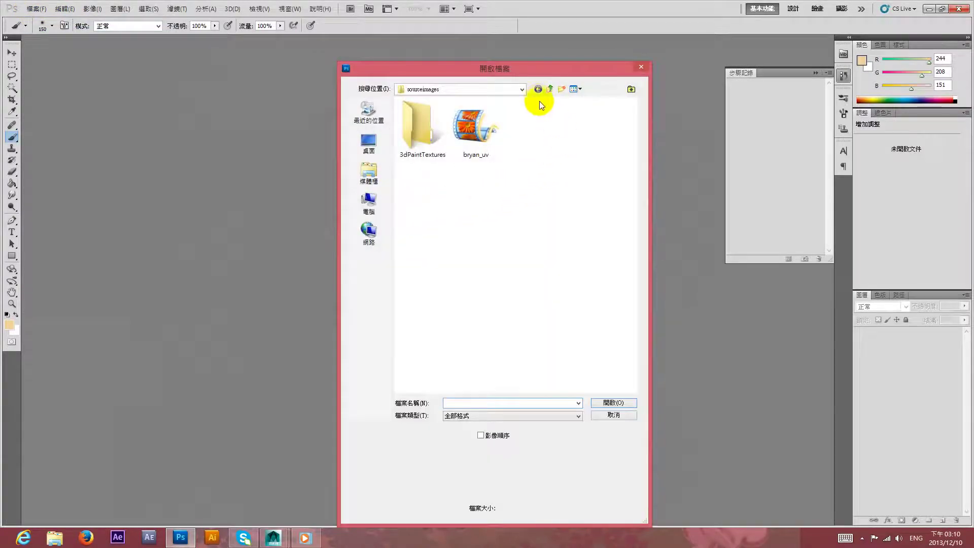
click(549, 89)
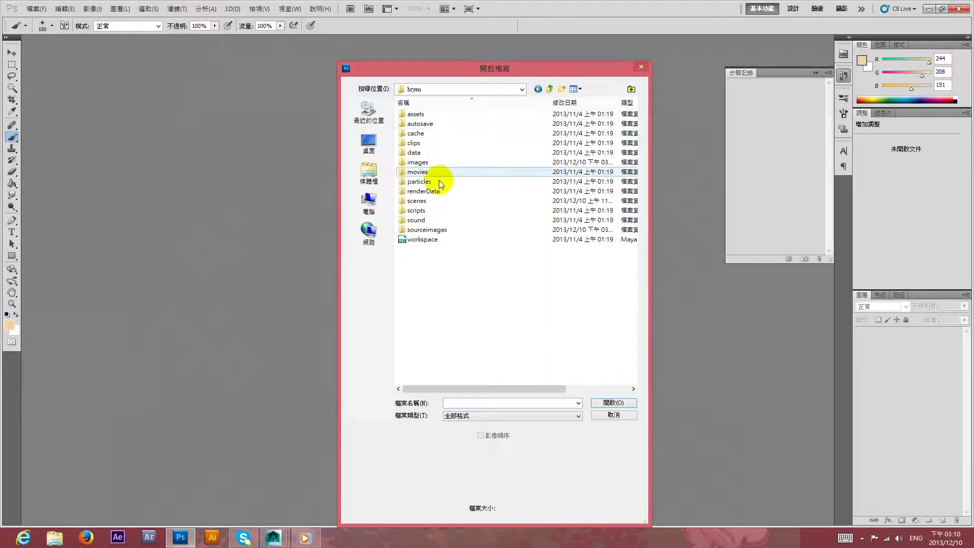
double_click(436, 162)
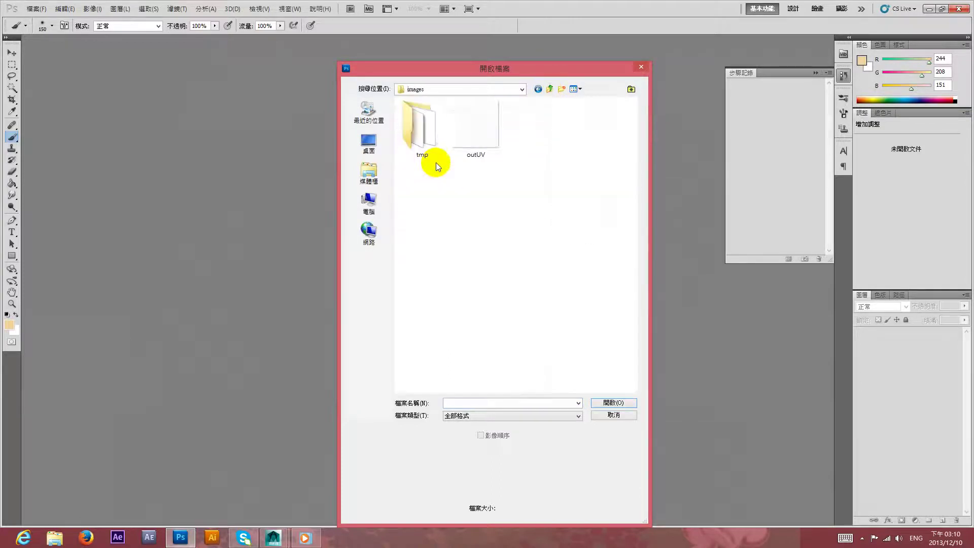
click(489, 117)
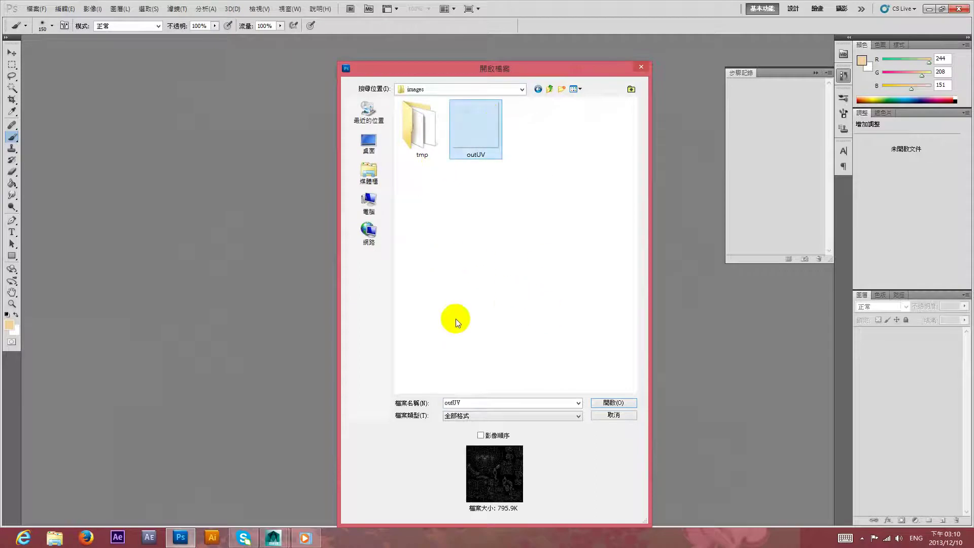
click(613, 402)
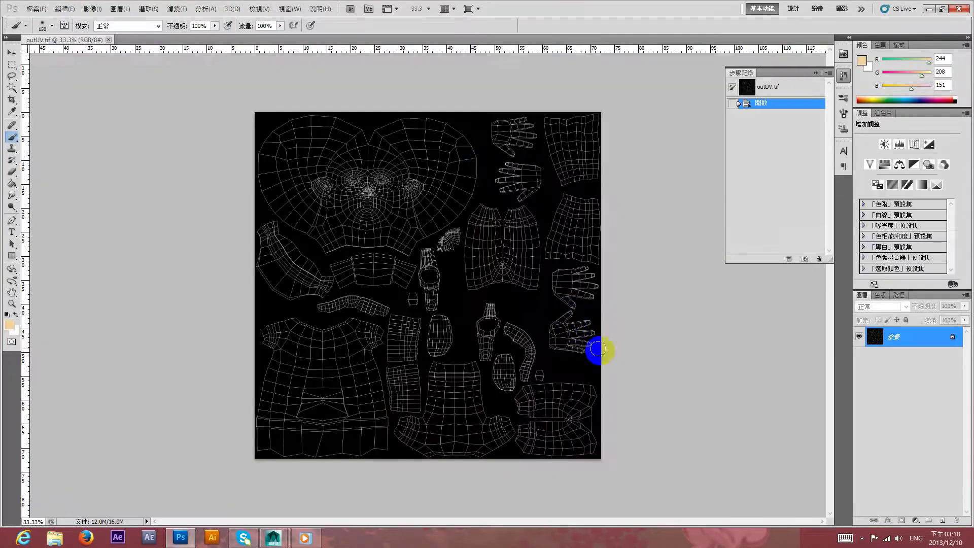
Inspect the snapshot's channels, toggling the Alpha 1 channel overlay on and off.
click(874, 338)
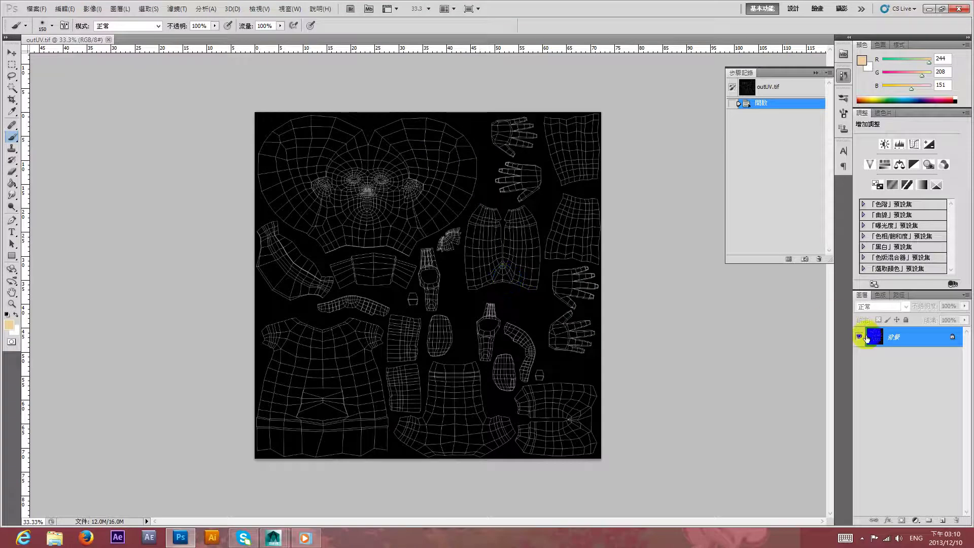
click(881, 295)
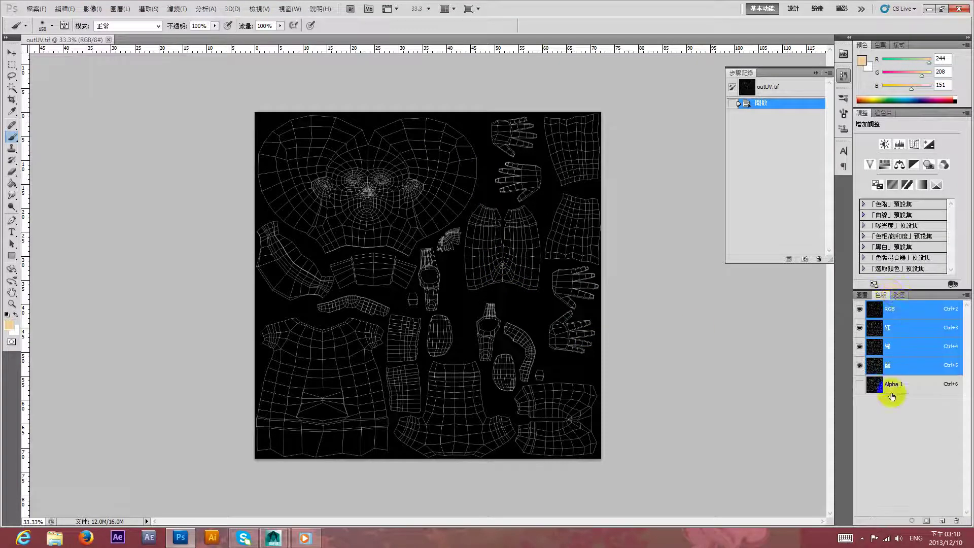
click(860, 386)
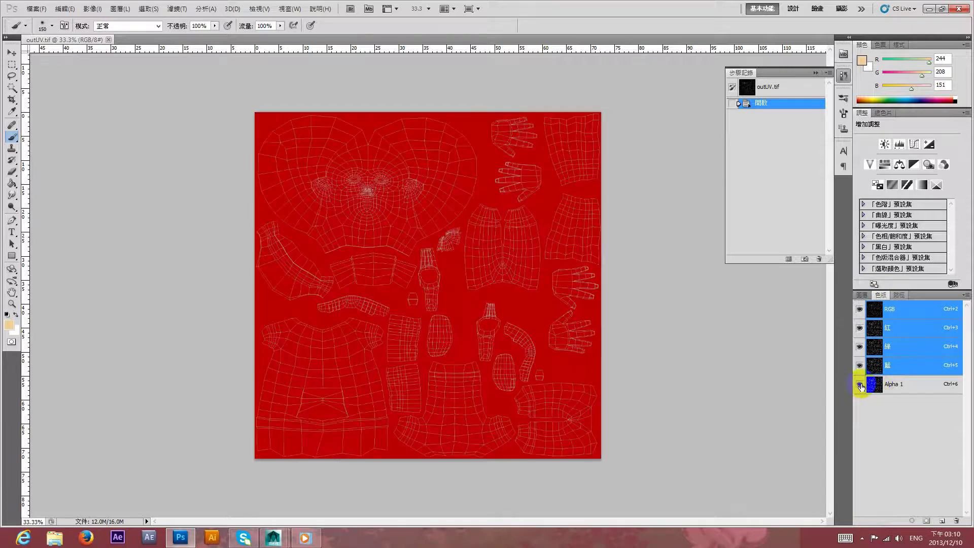
click(860, 387)
click(859, 386)
click(860, 386)
click(862, 295)
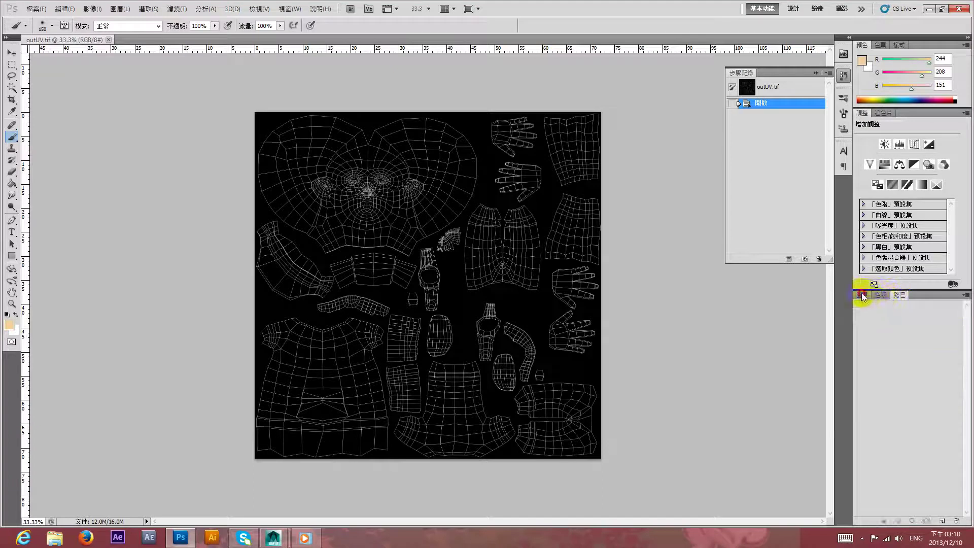
Convert the Background into Layer 0 and add an empty Layer 1 beneath it.
double_click(897, 336)
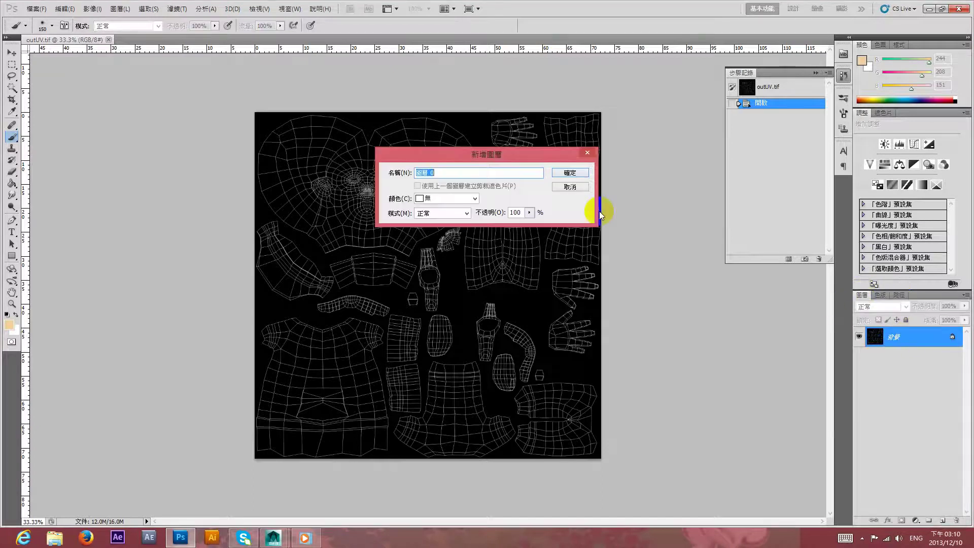
click(581, 172)
click(942, 520)
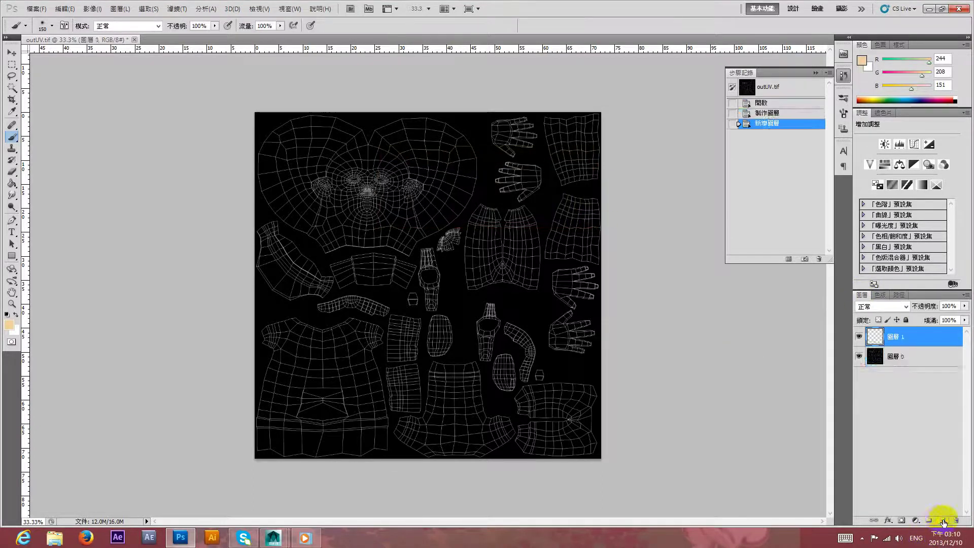
drag(922, 336, 924, 385)
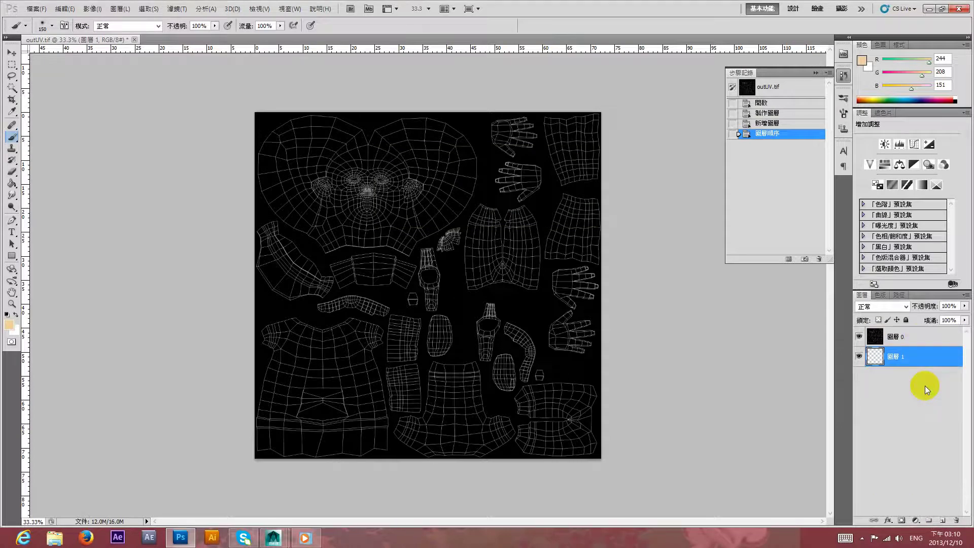
click(913, 335)
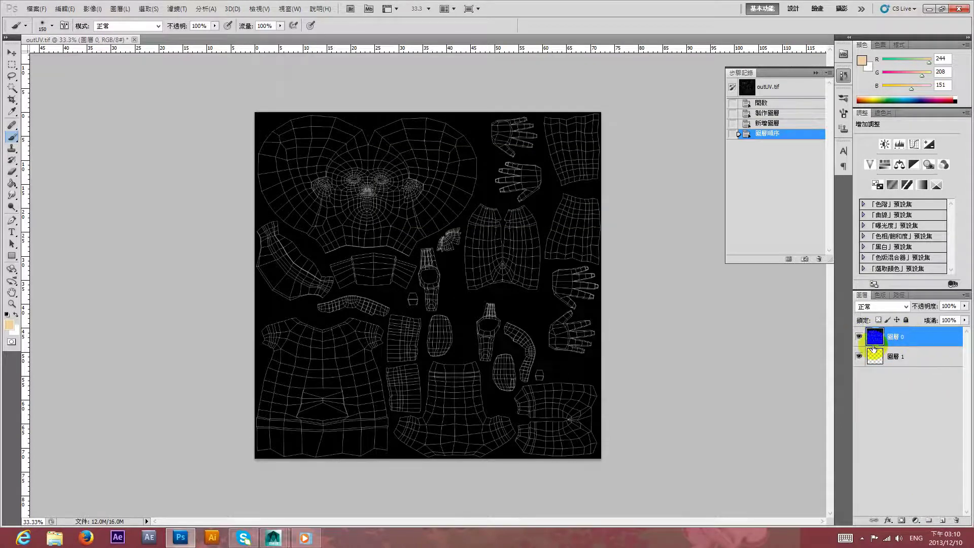
View the Alpha 1 channel on its own, then return to the layers list.
click(880, 294)
click(859, 384)
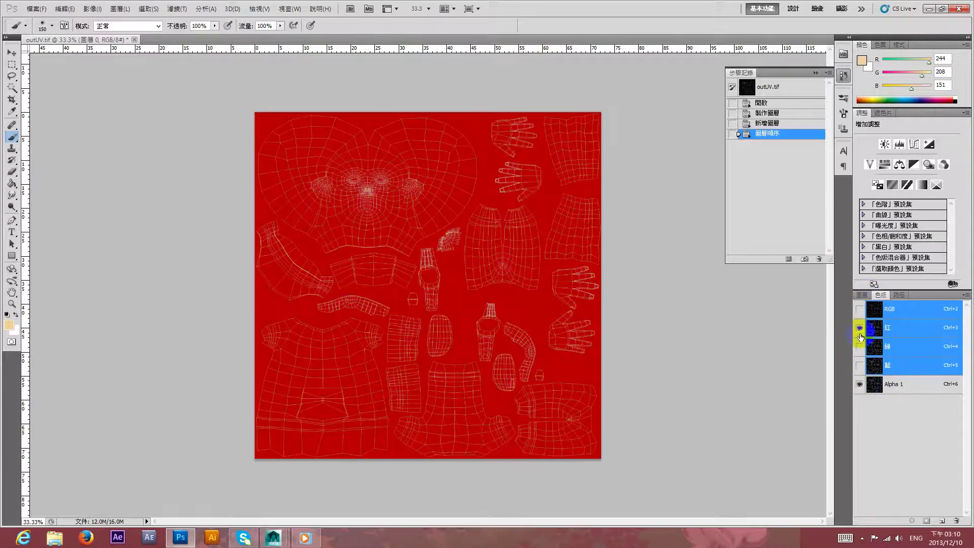
click(859, 309)
click(861, 294)
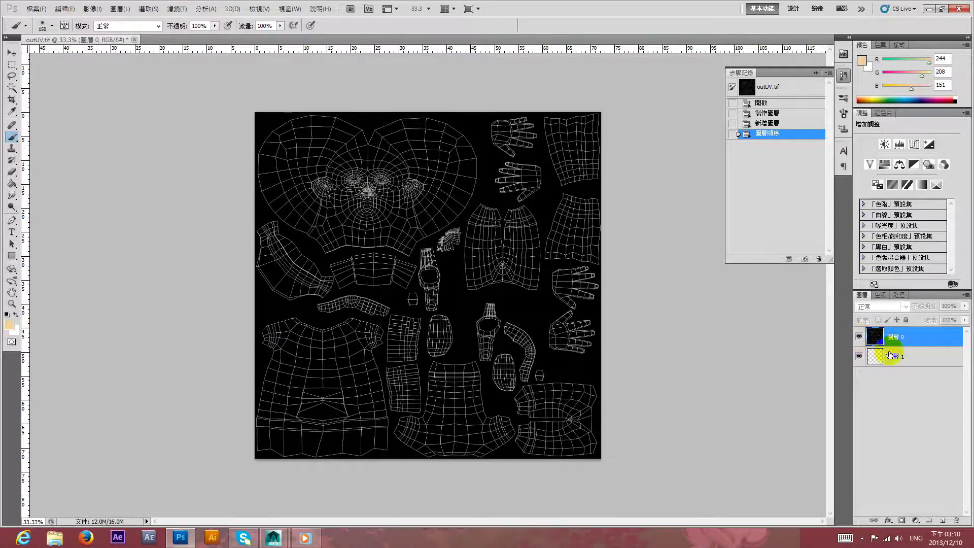
With Layer 1 selected, toggle the wireframe layer's visibility and turn off the Alpha 1 overlay.
click(895, 357)
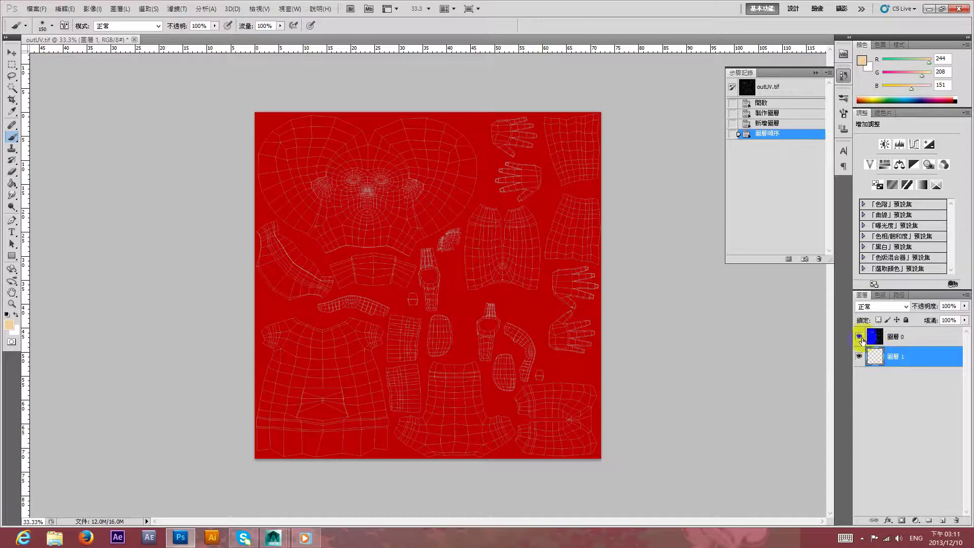
click(859, 337)
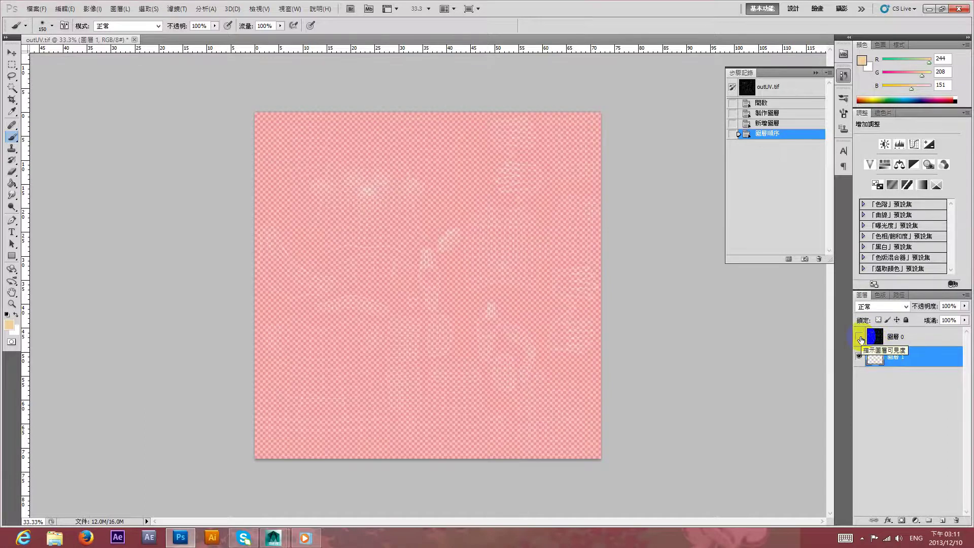
click(859, 337)
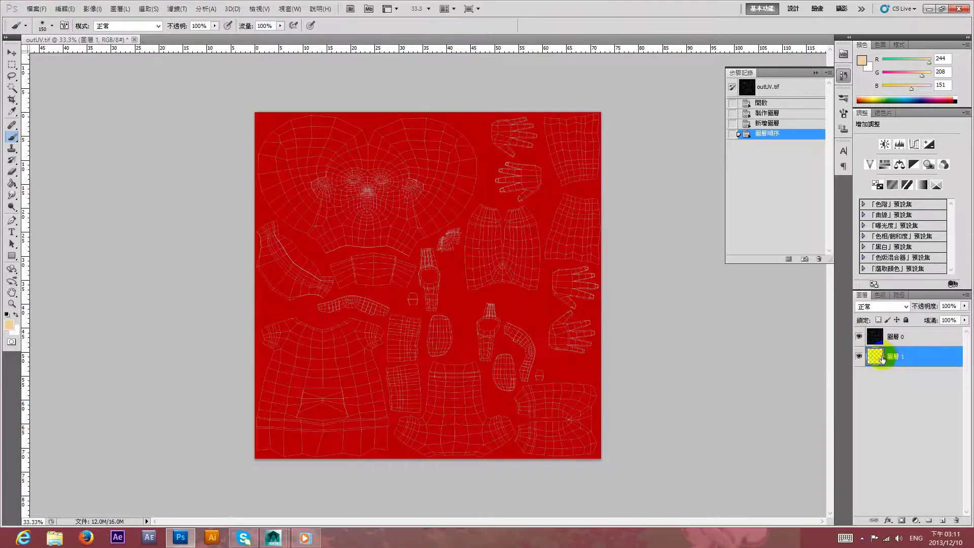
click(859, 338)
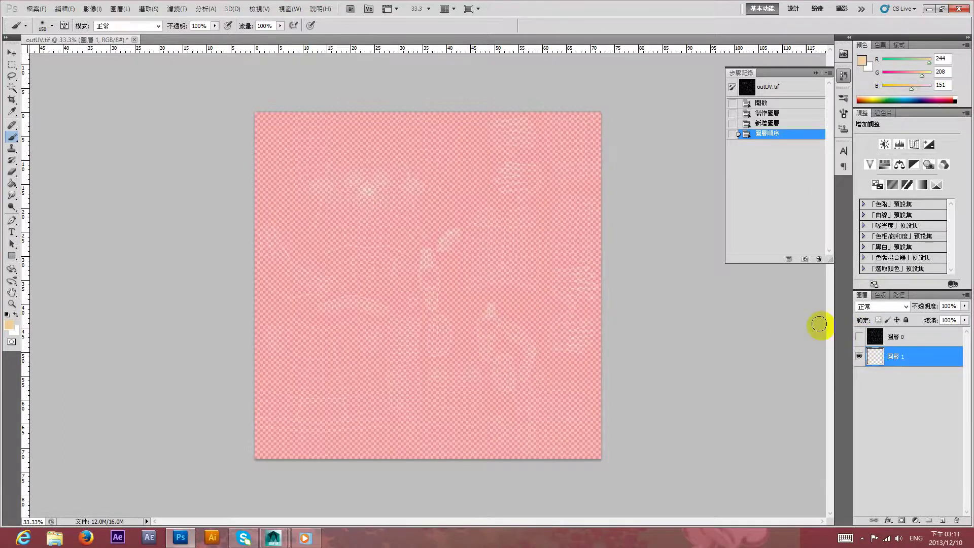
click(859, 338)
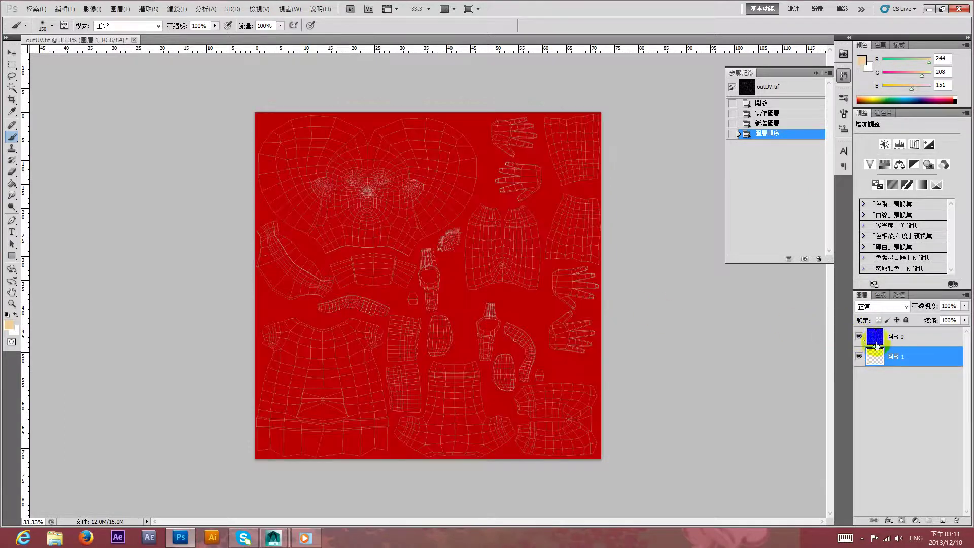
click(880, 294)
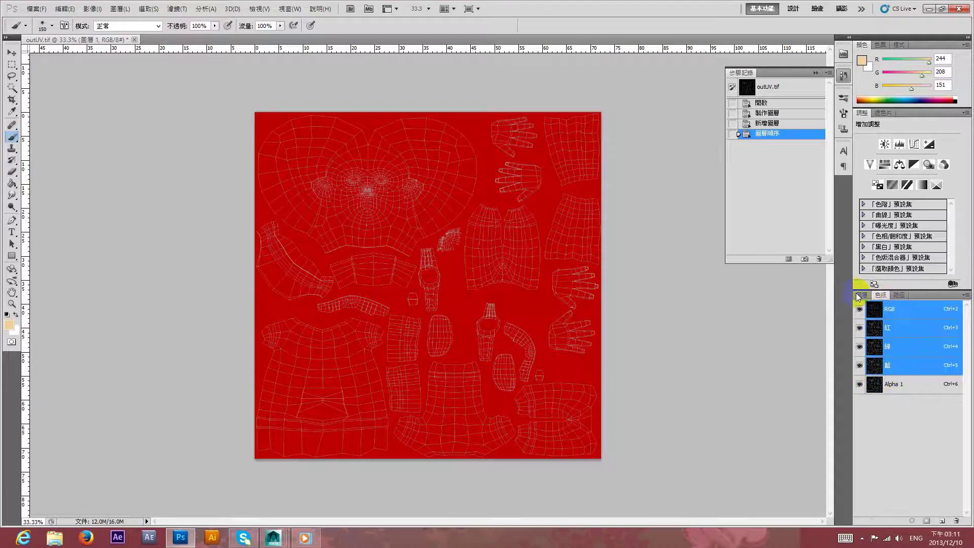
click(859, 384)
click(861, 294)
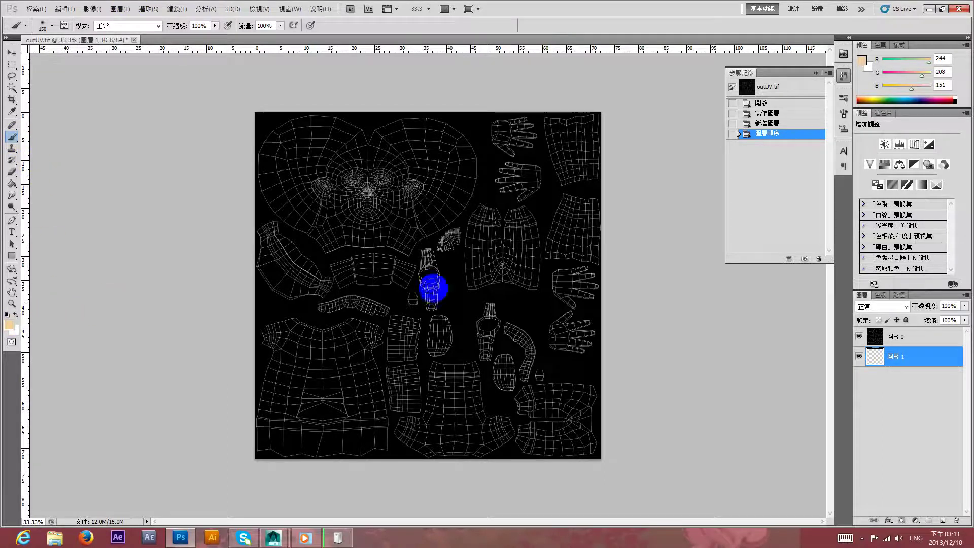
Paint a pale f4d097 skin-tone dab over the hand on Layer 1, then select Layer 0.
click(9, 325)
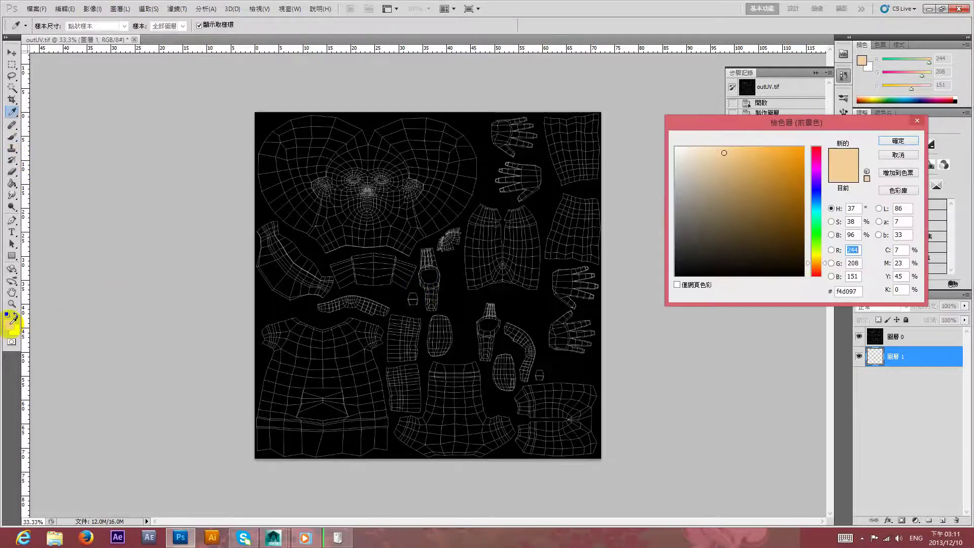
click(895, 142)
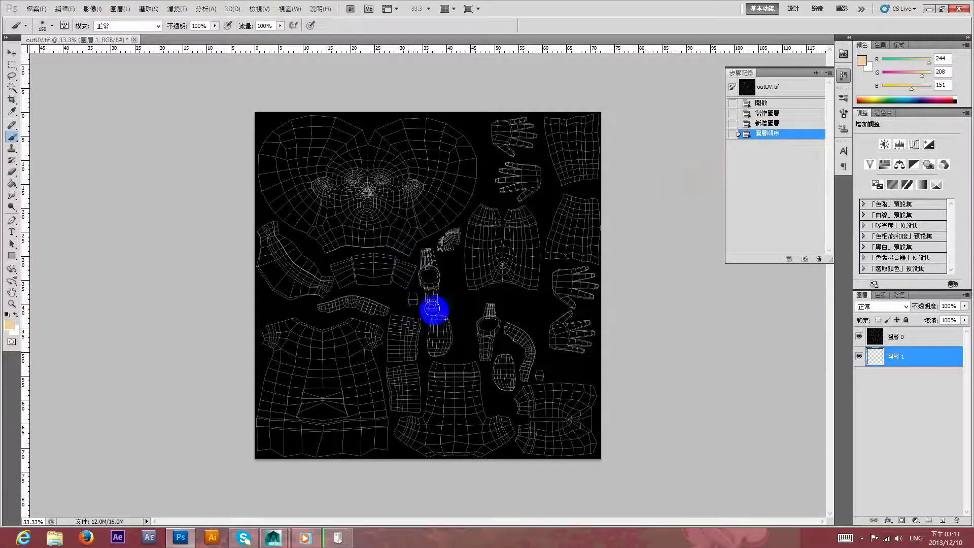
click(566, 285)
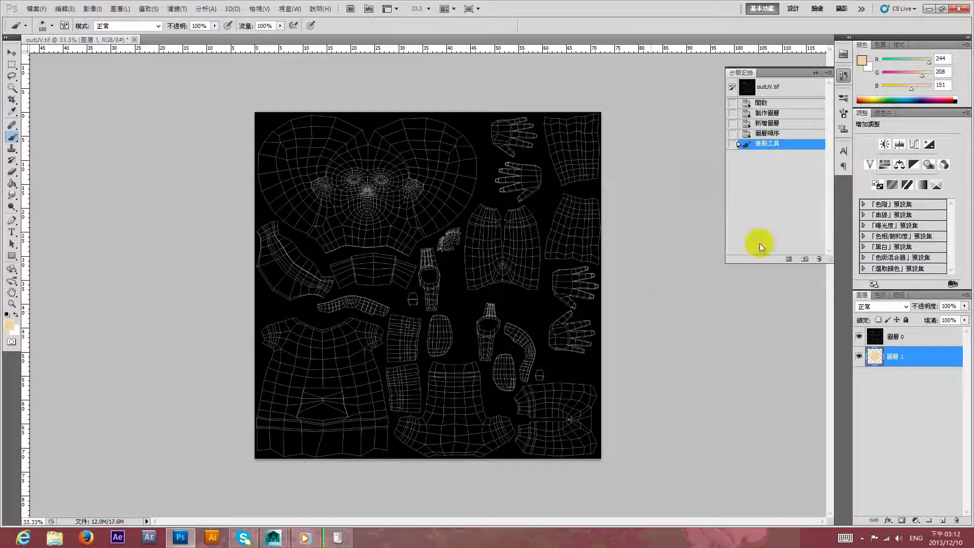
click(904, 338)
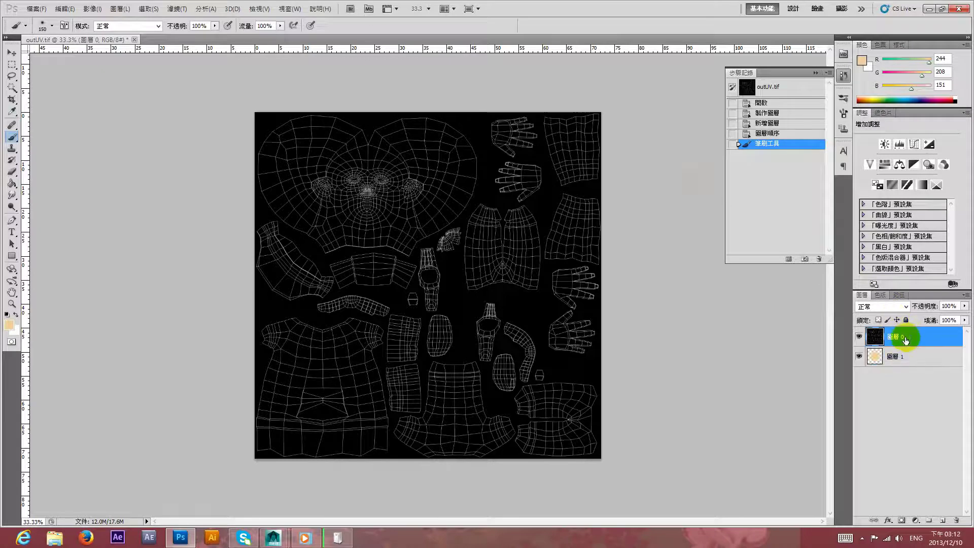
Set the wireframe layer to Soft Light, stepping through neighbouring blend modes with the arrow keys.
click(898, 307)
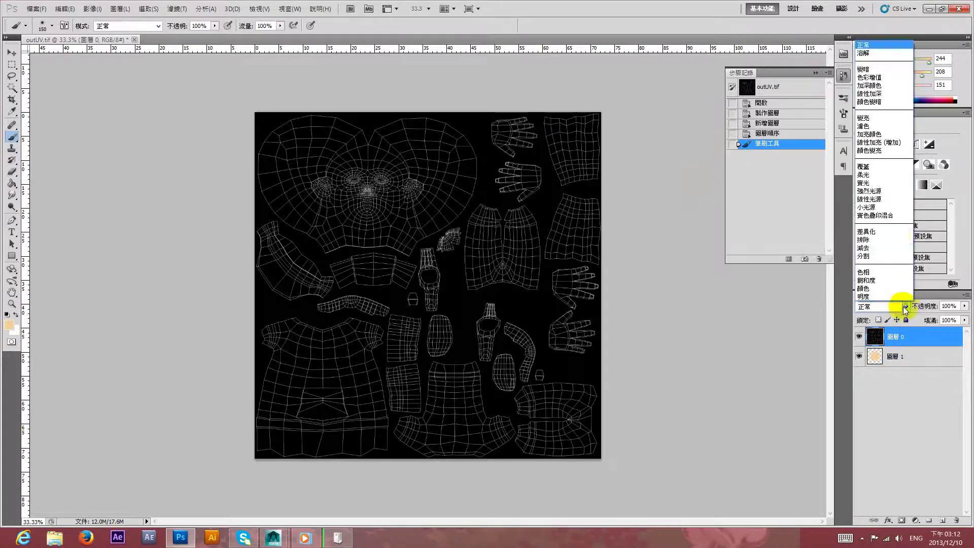
click(882, 174)
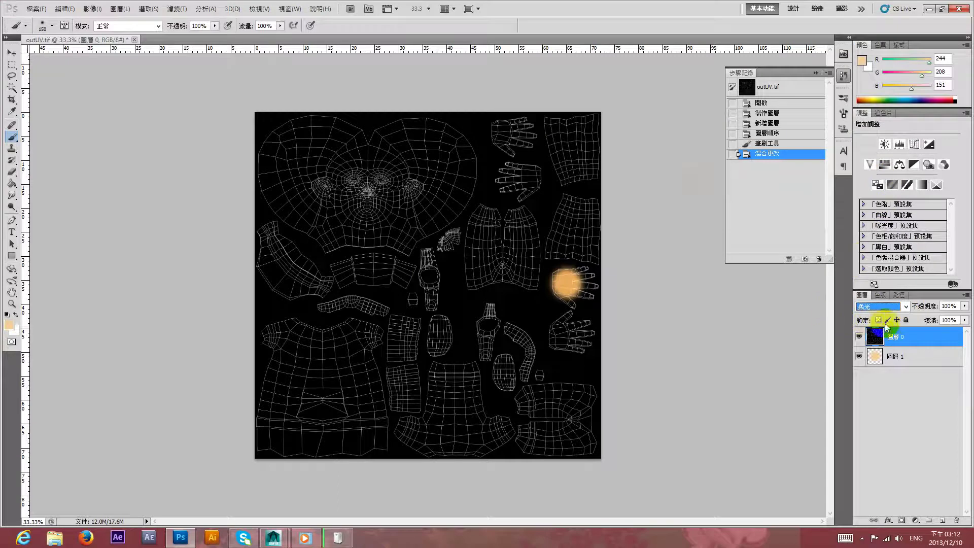
key(Up)
key(Up)
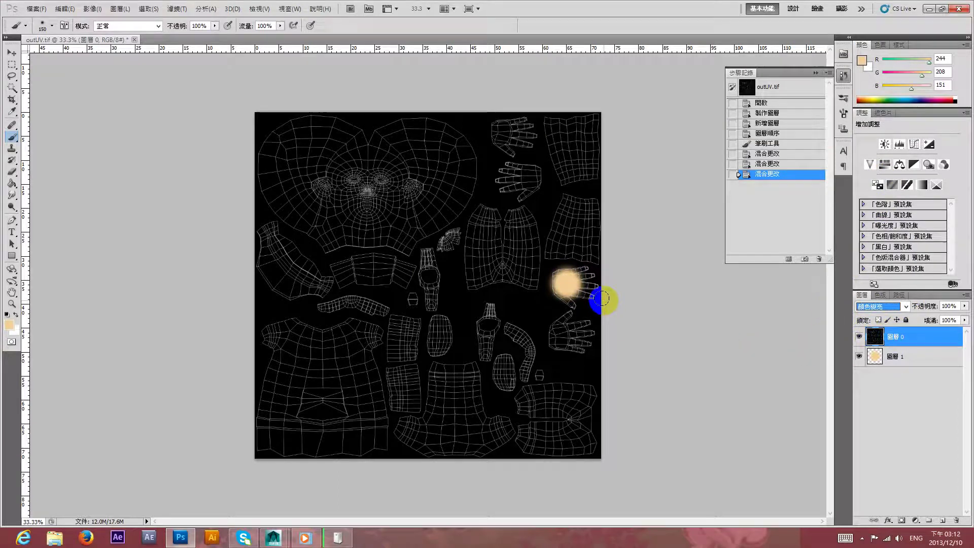
key(Up)
key(Up)
key(Up)
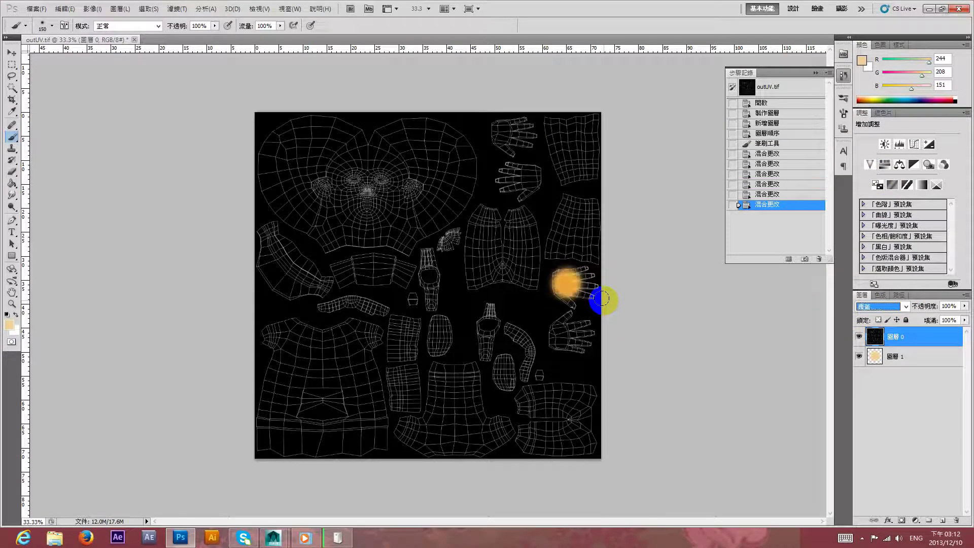
key(Down)
key(Down)
key(Down)
key(Down)
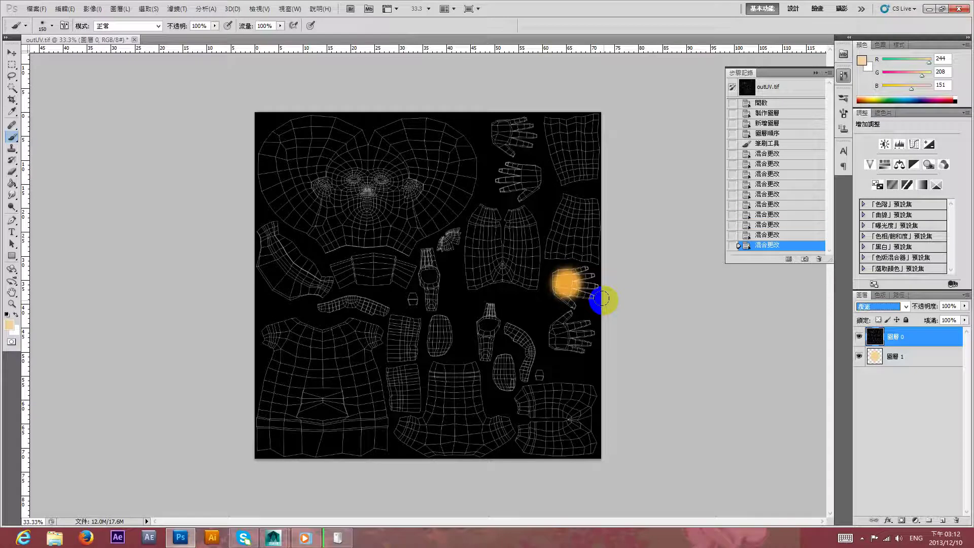
key(Down)
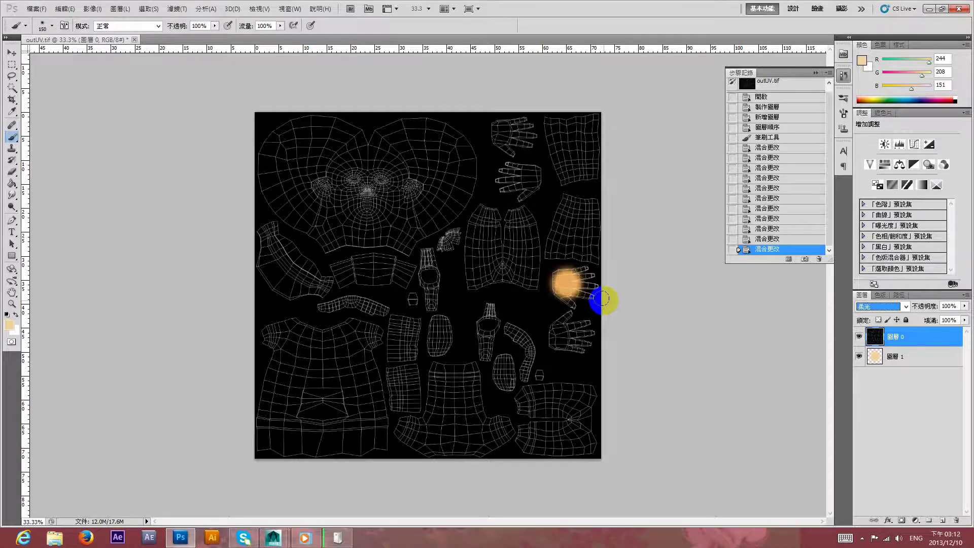
Compare Hard Light, Vivid Light and Overlay, settle on Soft Light, and zoom to full size.
click(905, 307)
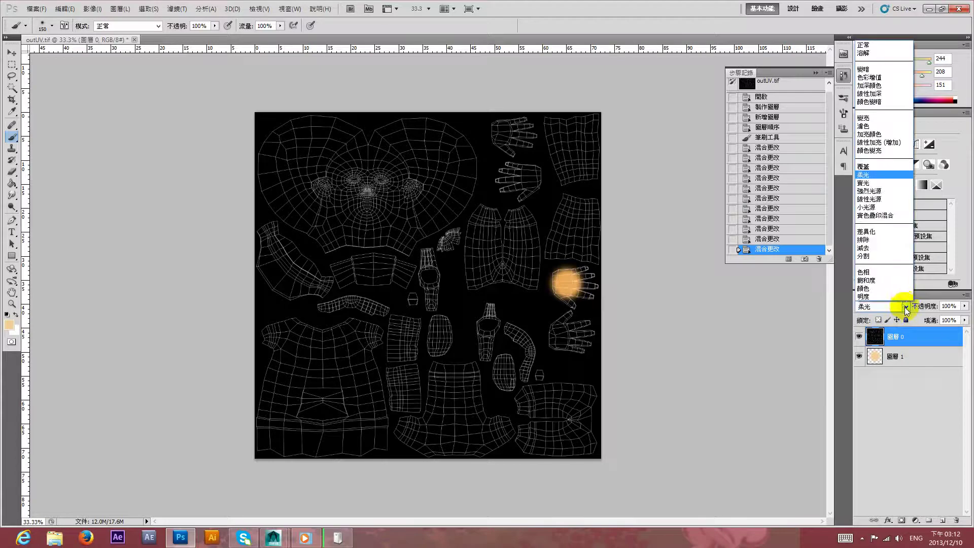
click(862, 183)
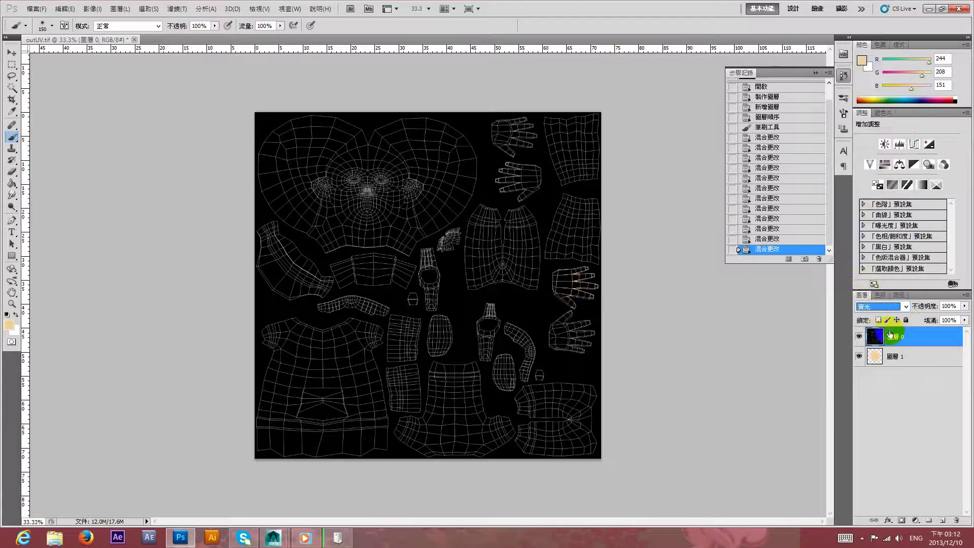
click(864, 306)
click(886, 191)
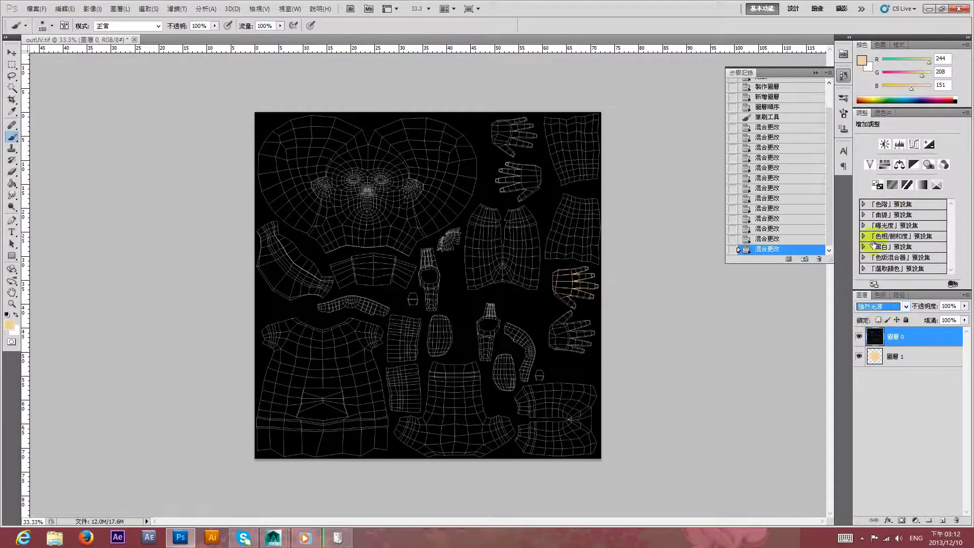
click(904, 307)
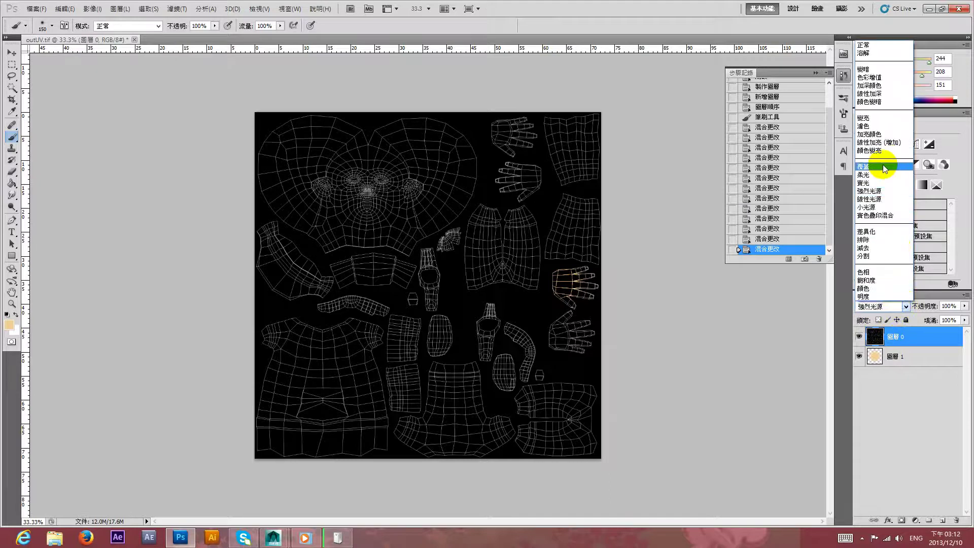
click(879, 166)
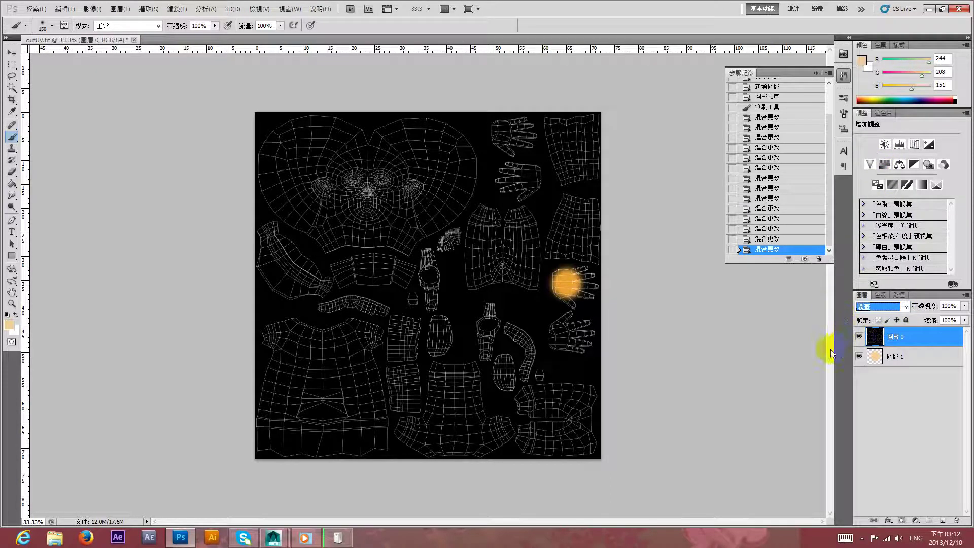
click(906, 306)
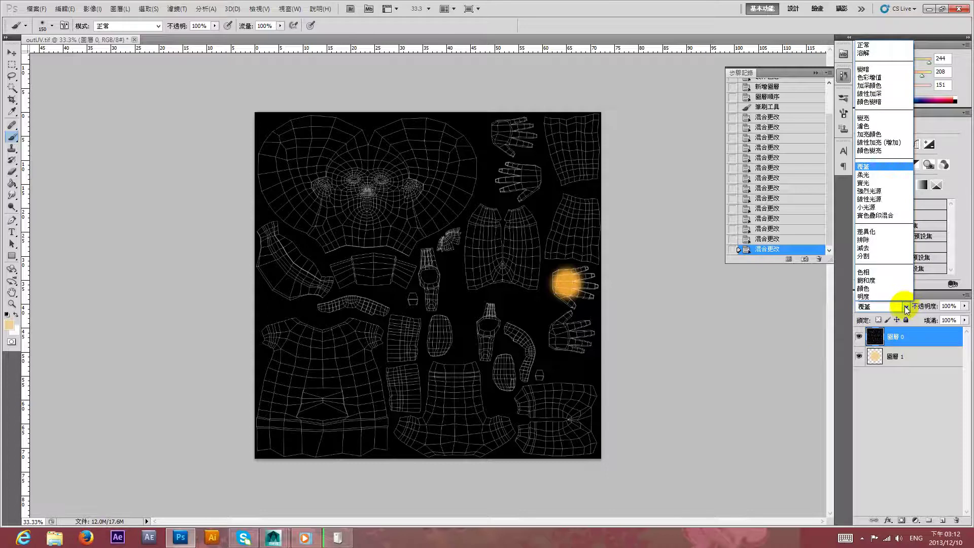
click(877, 174)
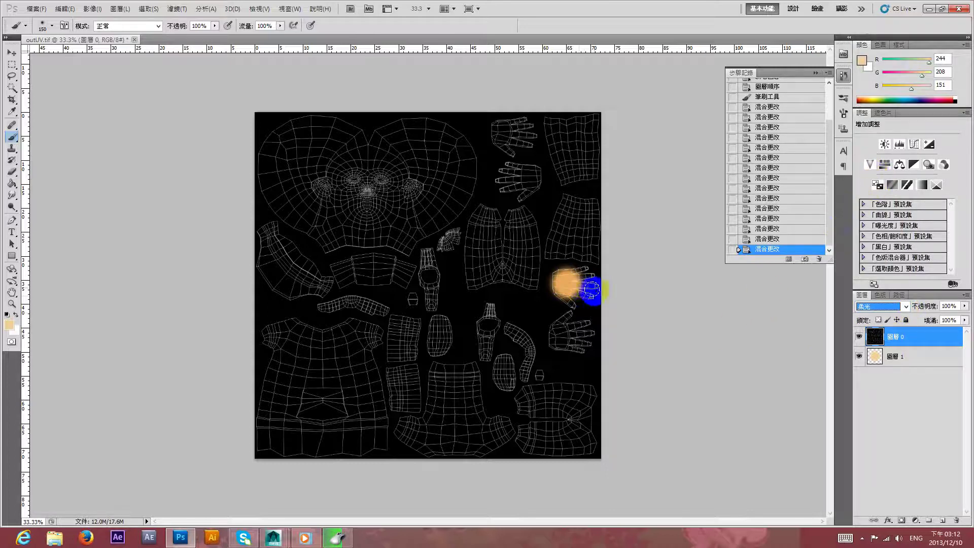
key(ctrl+plus)
key(ctrl+plus)
key(ctrl+plus)
Pan to the hand shell, try and undo a finger stroke, then hide the wireframe layer.
mouse_move(575, 315)
mouse_down()
mouse_move(424, 254)
mouse_move(293, 272)
mouse_up()
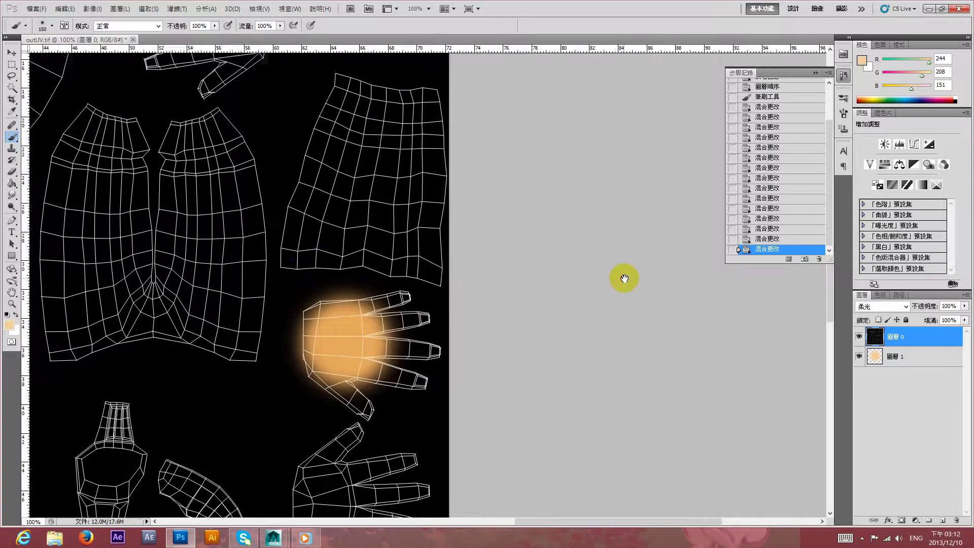
drag(623, 279, 652, 265)
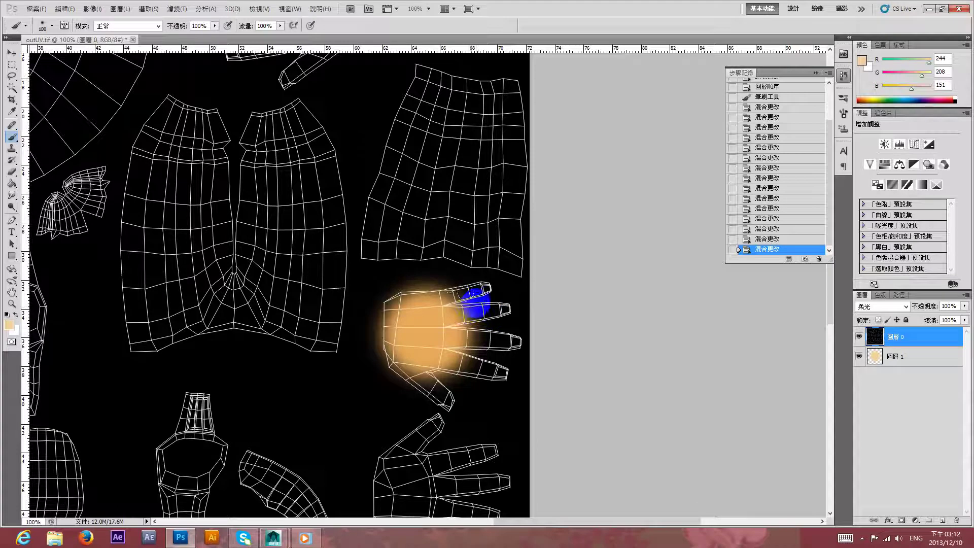
drag(444, 291, 469, 287)
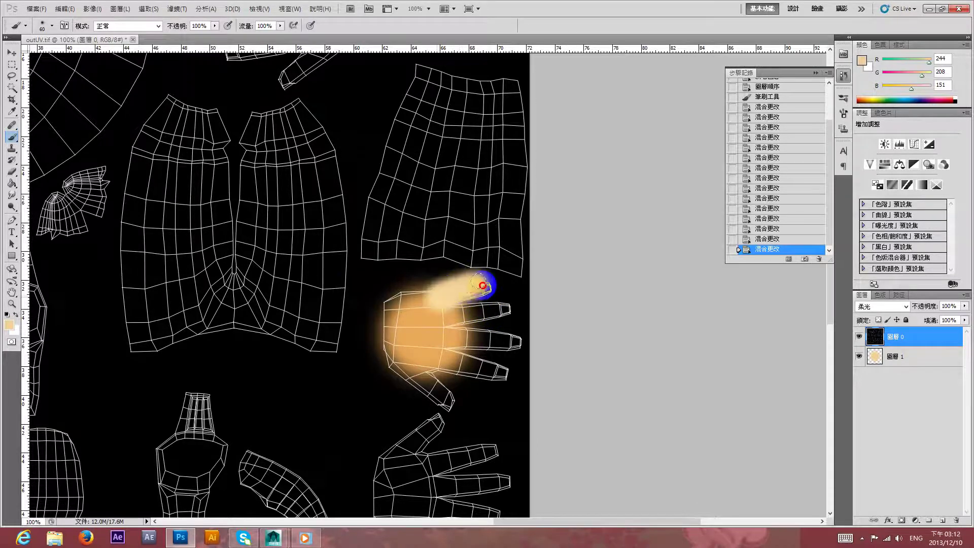
key(ctrl+z)
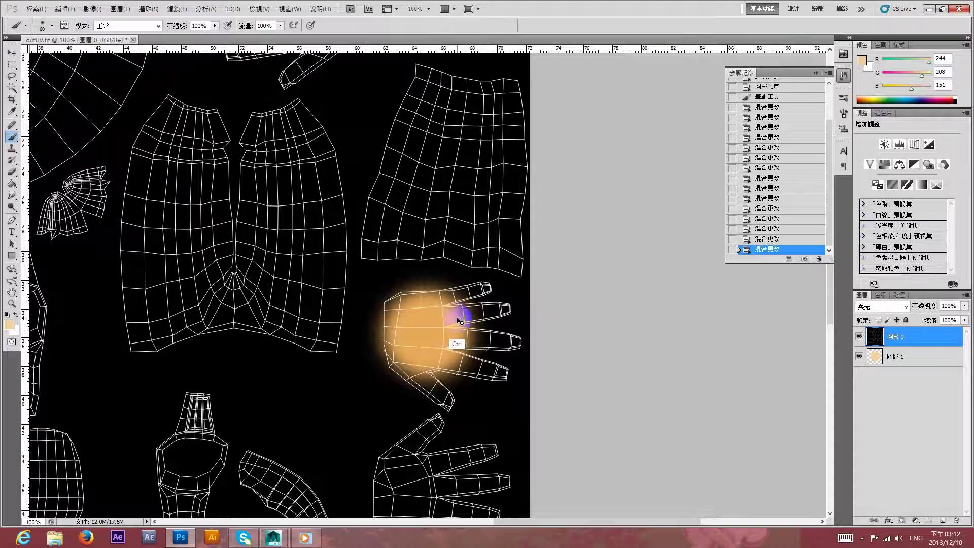
click(881, 308)
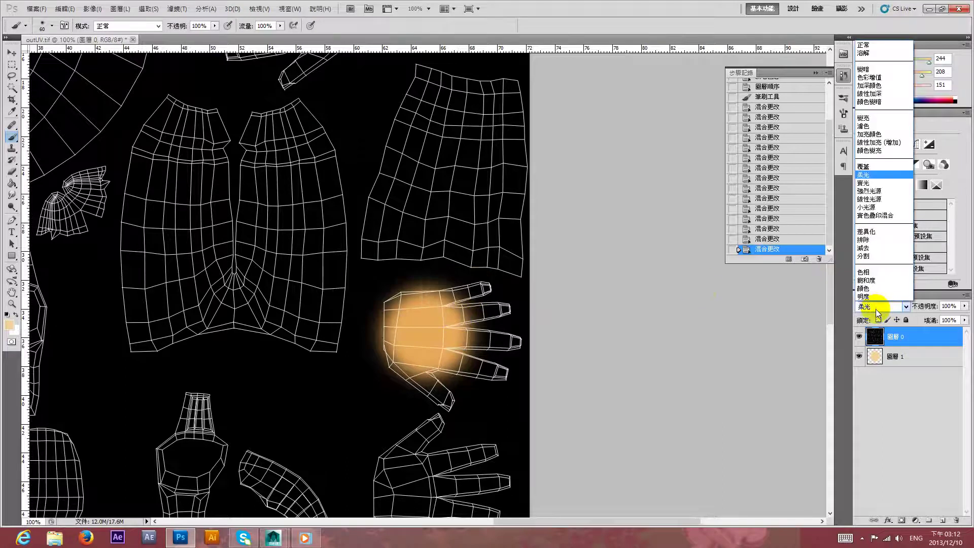
click(861, 331)
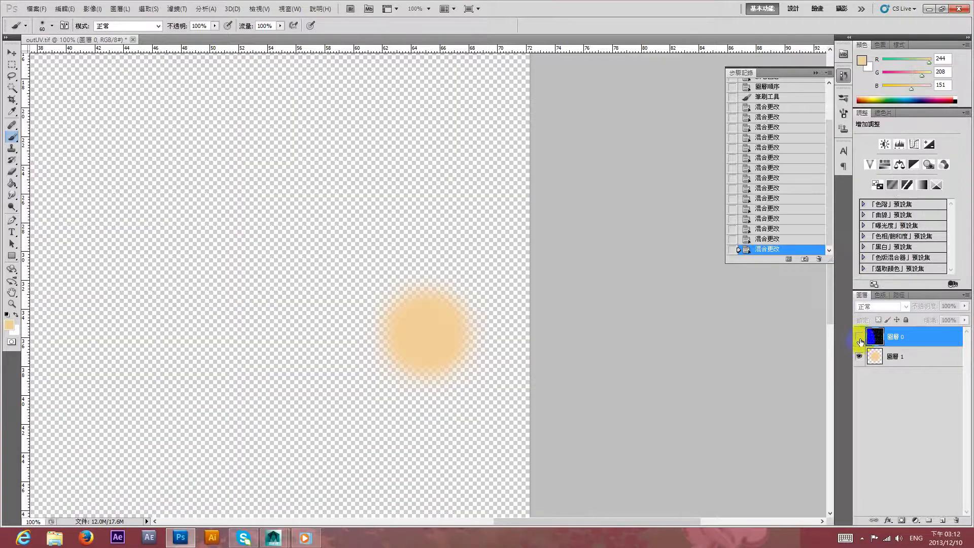
Add a black-filled layer below the skin paint layer and show the wireframe layer again.
click(905, 358)
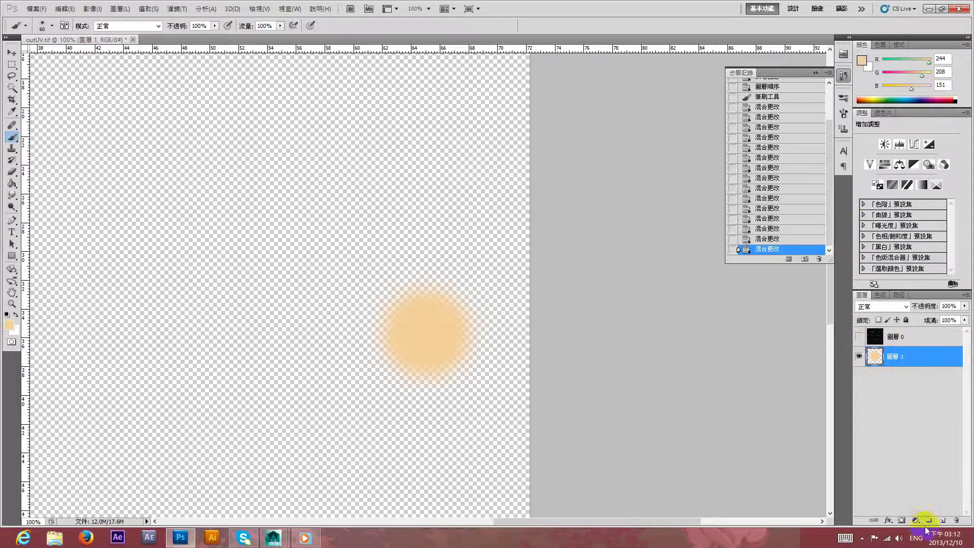
click(942, 521)
drag(913, 375, 913, 398)
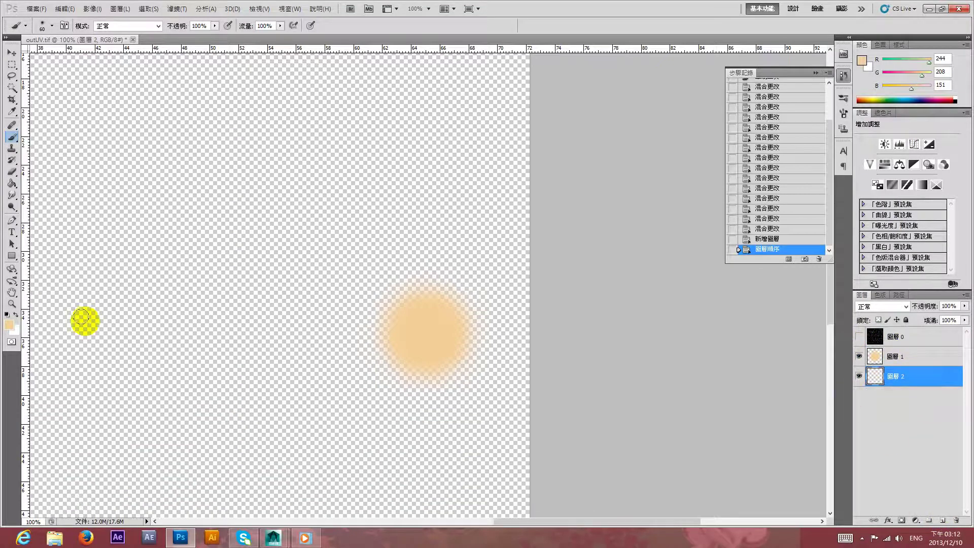
click(7, 315)
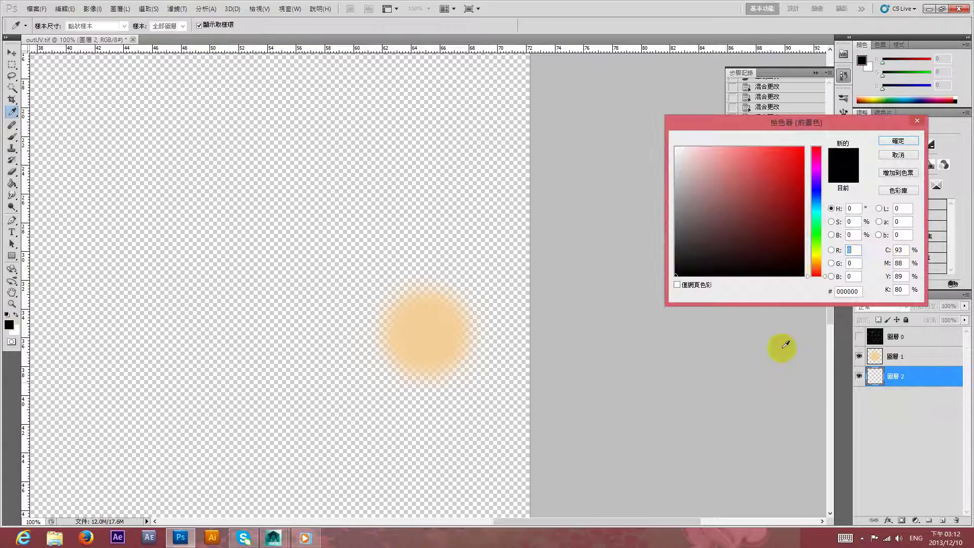
click(895, 136)
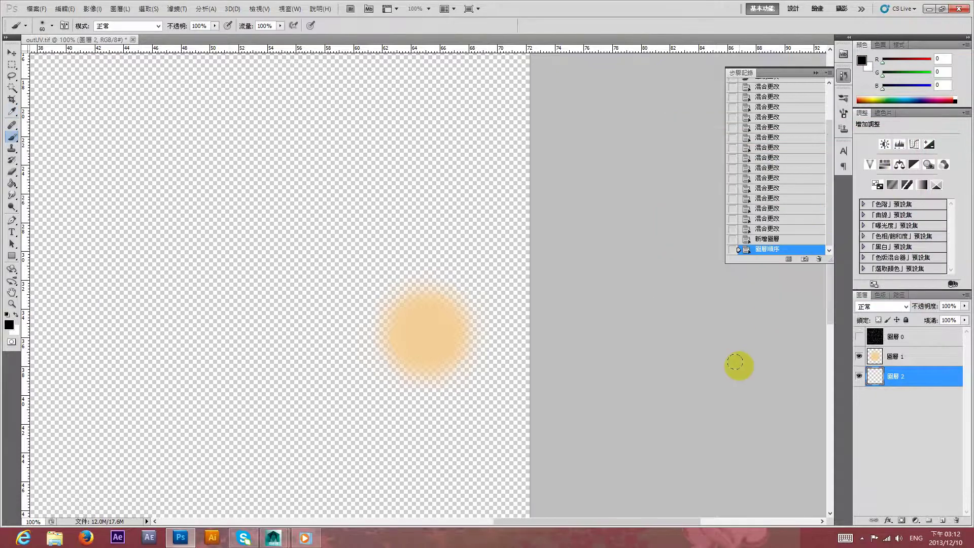
key(alt+BackSpace)
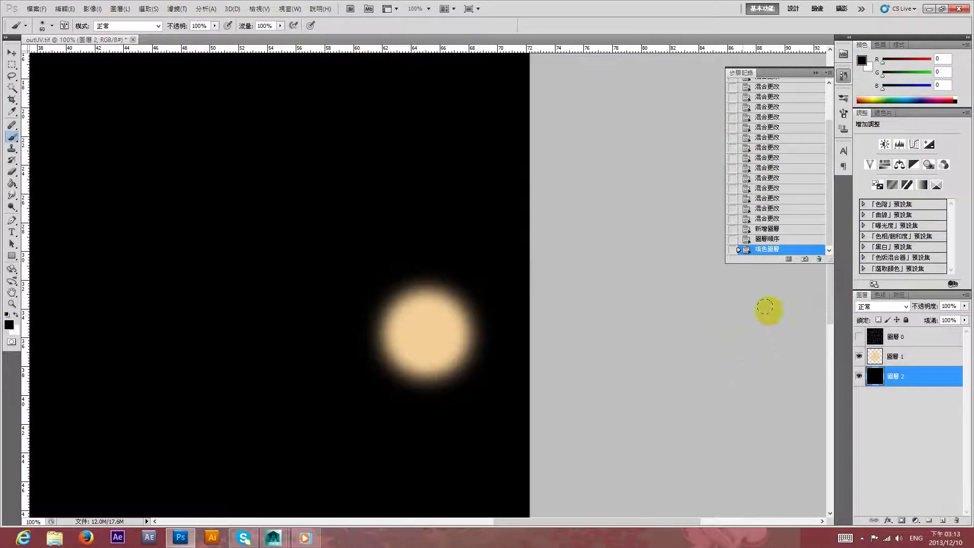
click(859, 337)
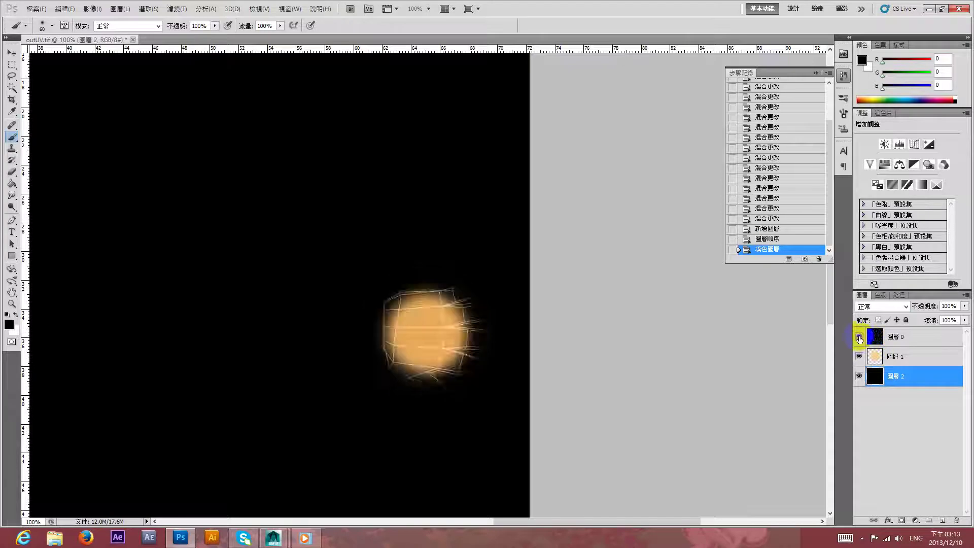
Set the wireframe layer to Overlay and compare by toggling the black and wireframe layers.
click(858, 337)
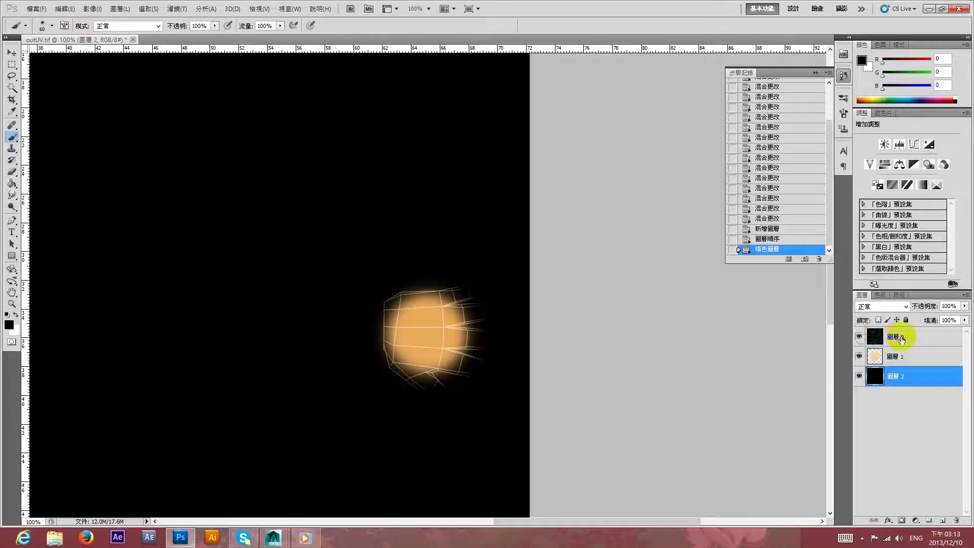
click(895, 336)
click(886, 307)
click(877, 172)
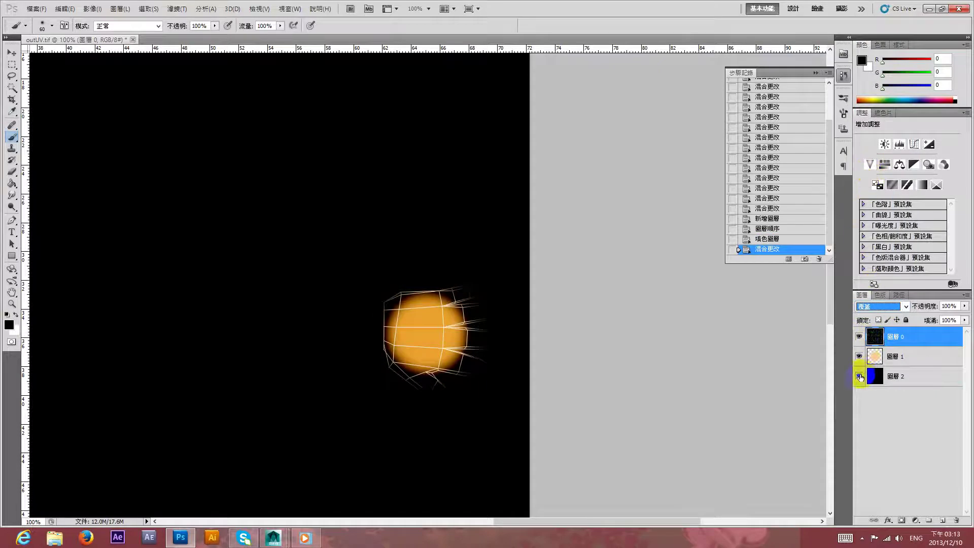
click(859, 377)
click(859, 337)
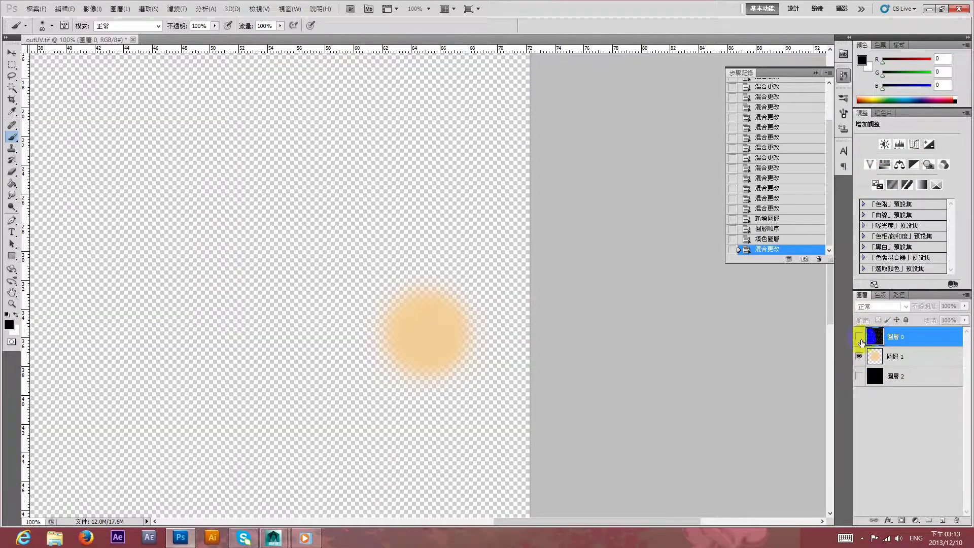
click(858, 376)
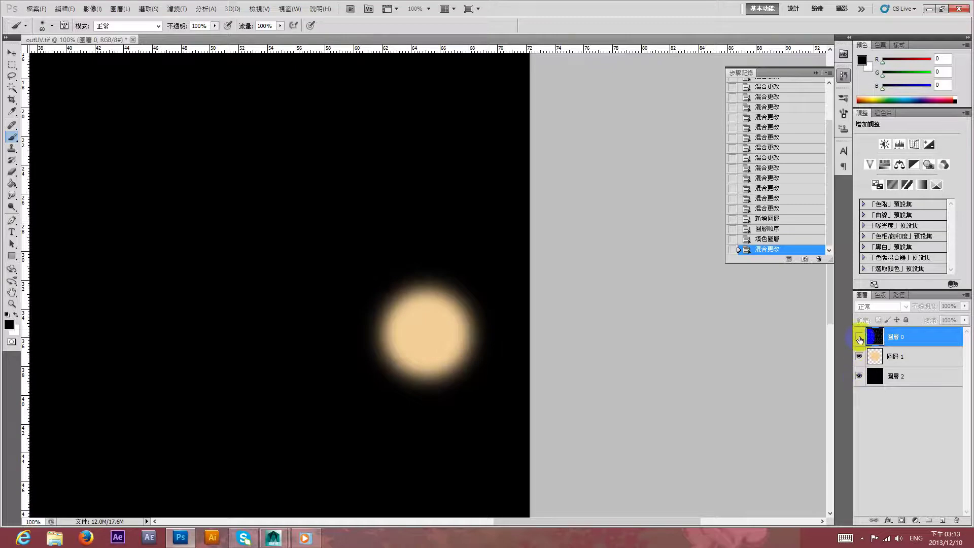
click(859, 337)
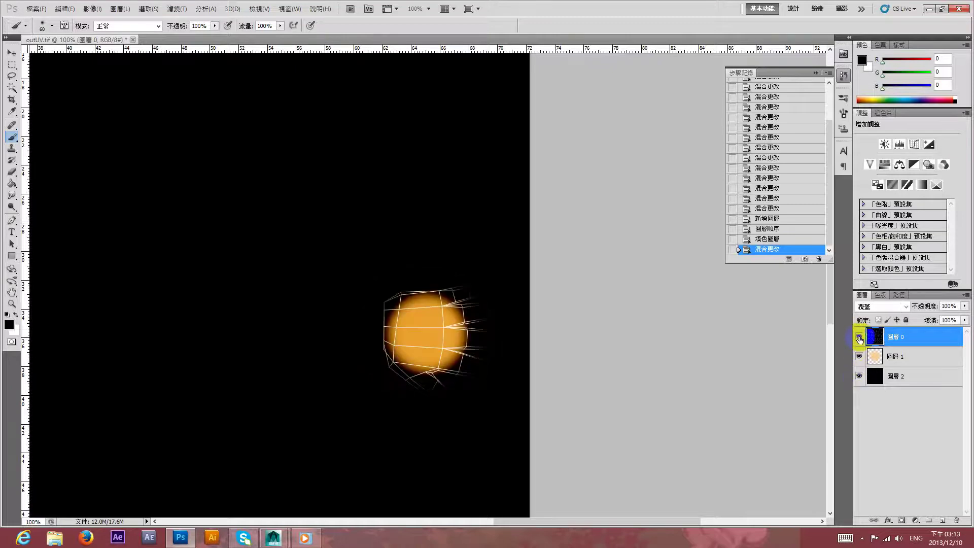
Try Soft Light and Hard Light, settle on Soft Light, and hide the black layer.
click(883, 307)
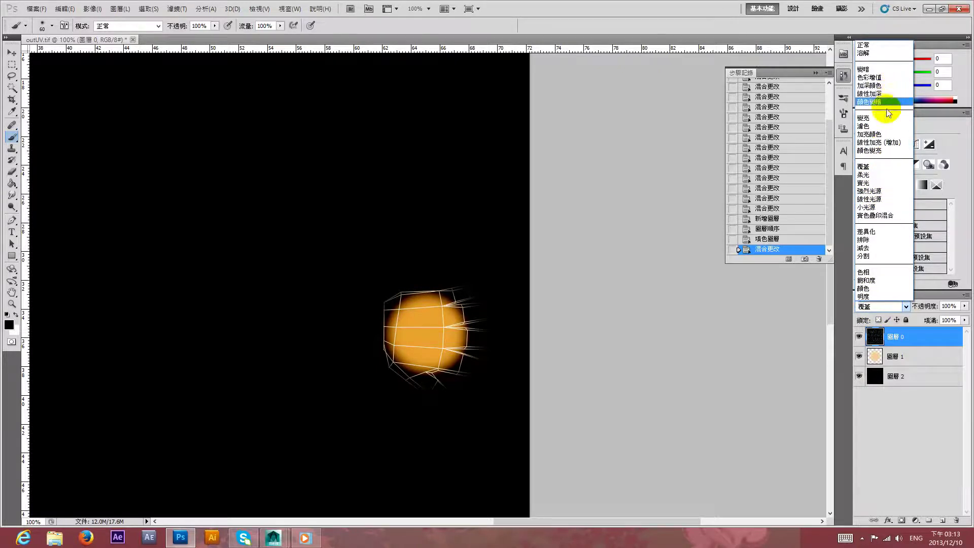
click(882, 165)
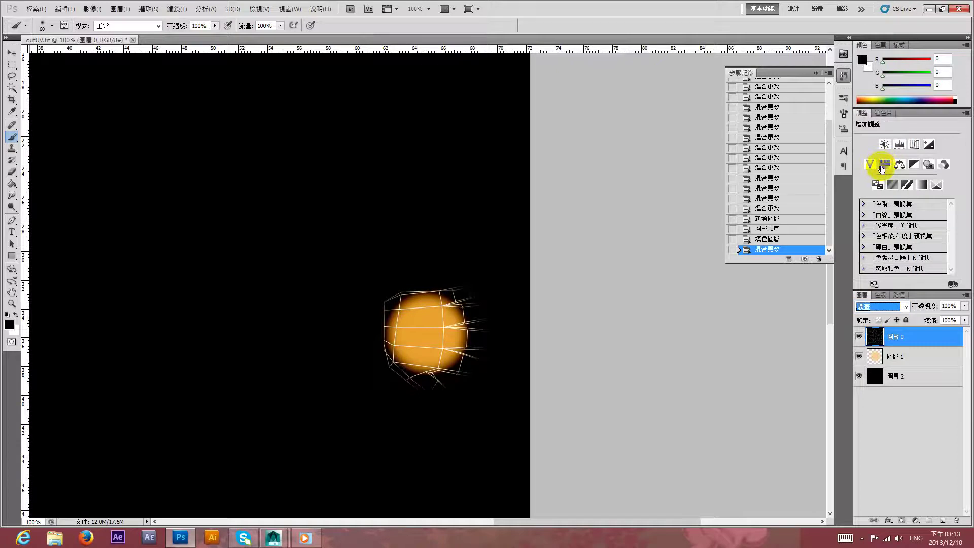
click(884, 308)
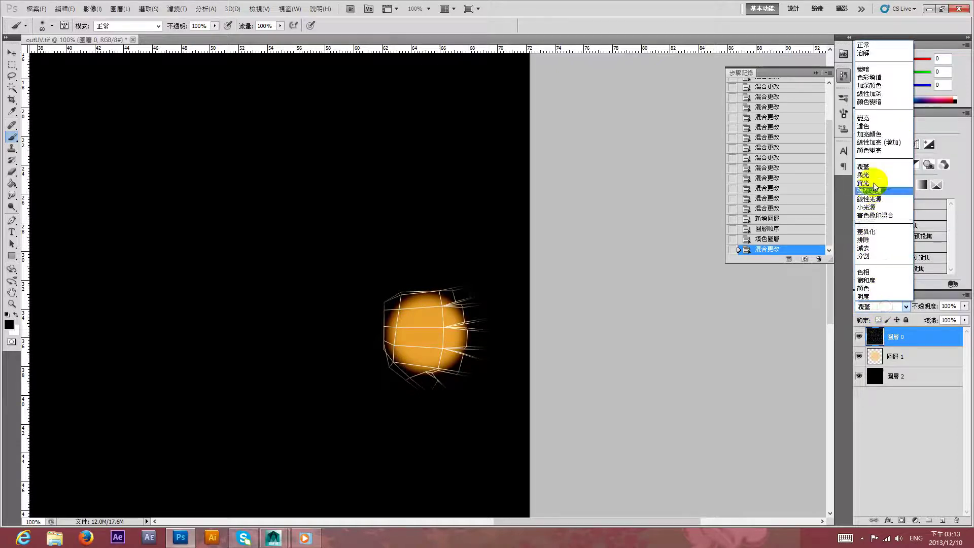
click(880, 174)
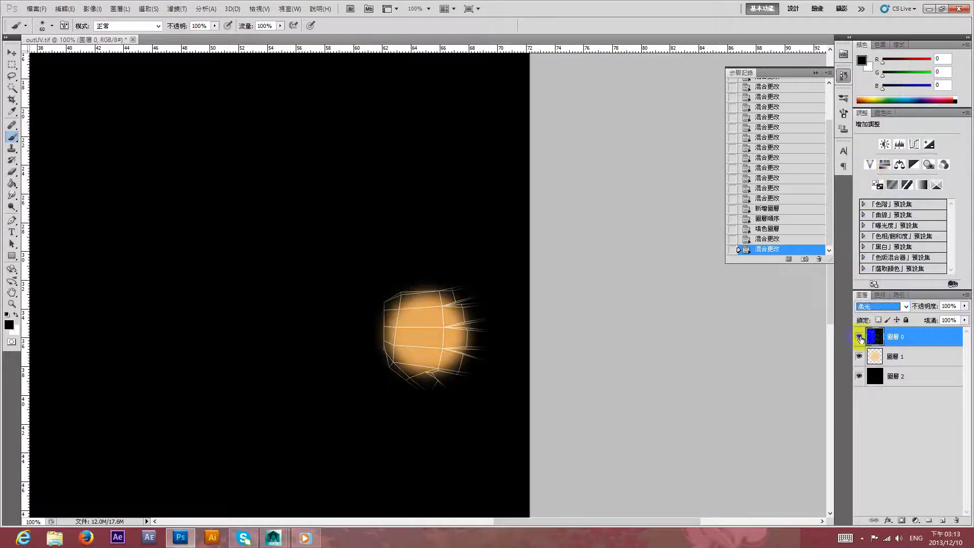
click(859, 337)
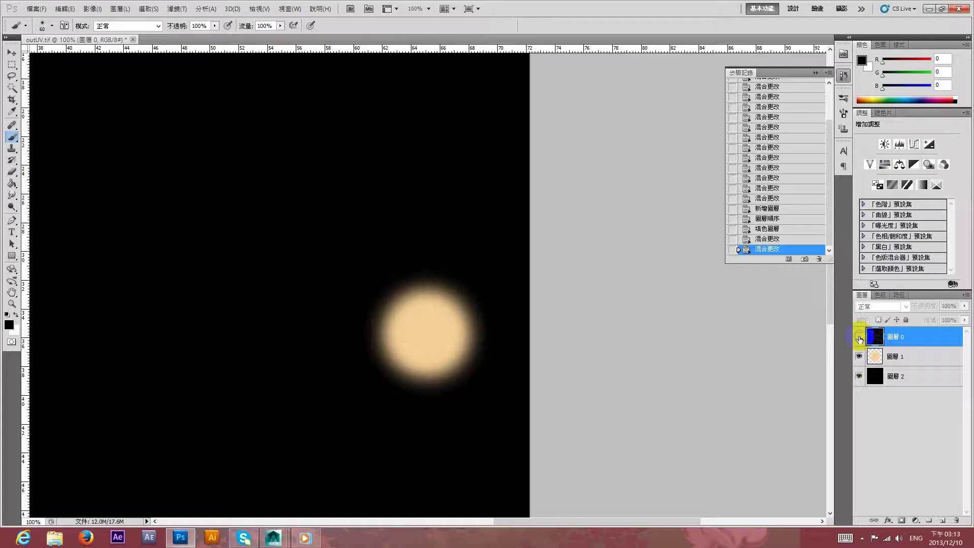
click(895, 307)
click(874, 183)
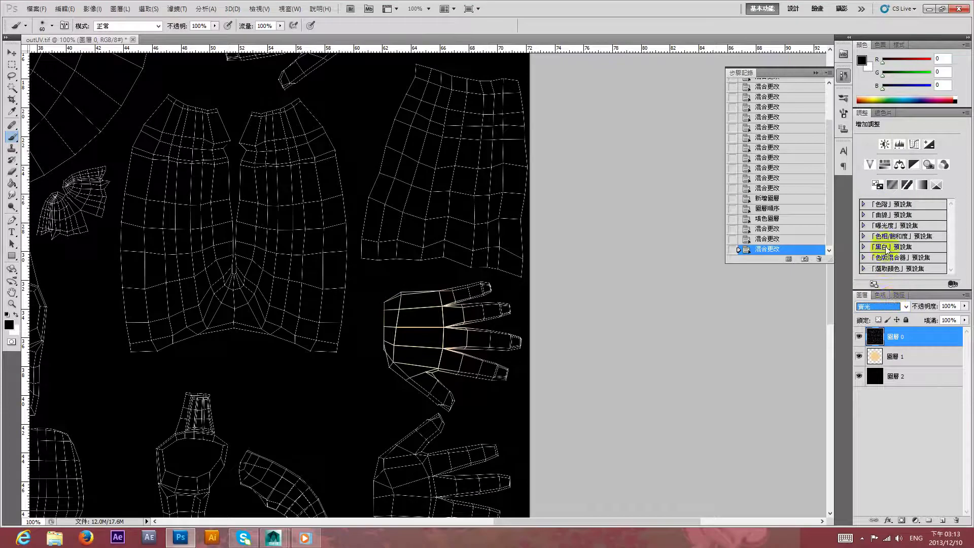
click(882, 306)
click(881, 175)
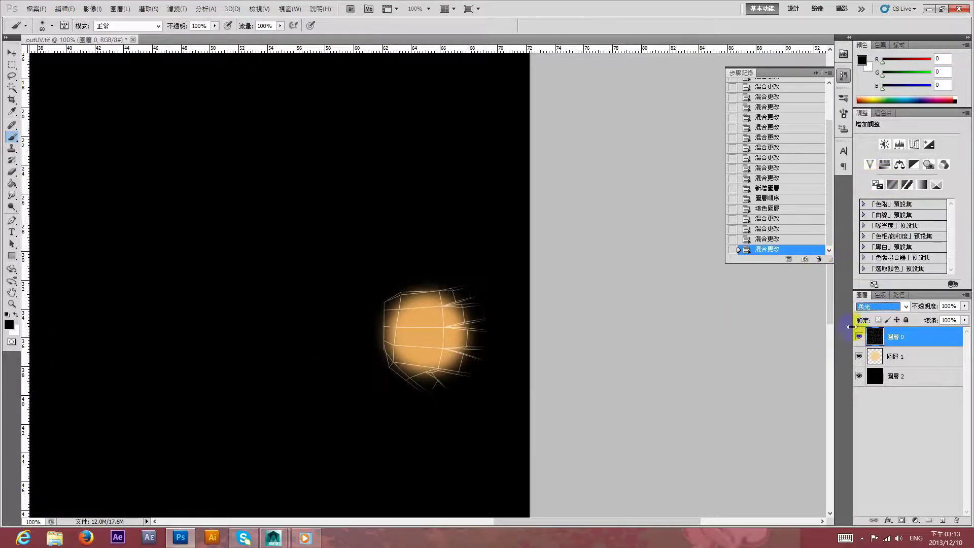
click(859, 377)
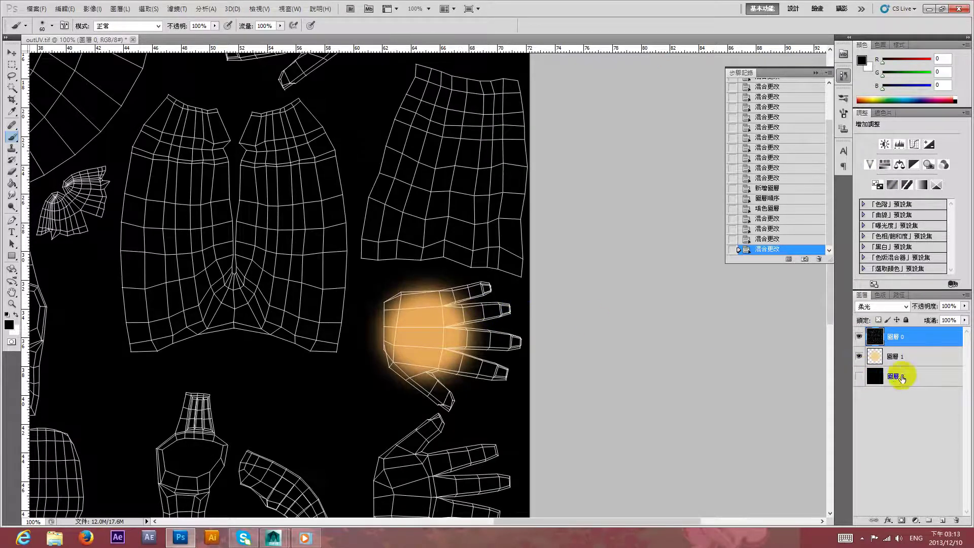
Sample the orange skin colour from the dab and paint a first hand stroke on Layer 1.
click(879, 358)
drag(413, 288, 462, 307)
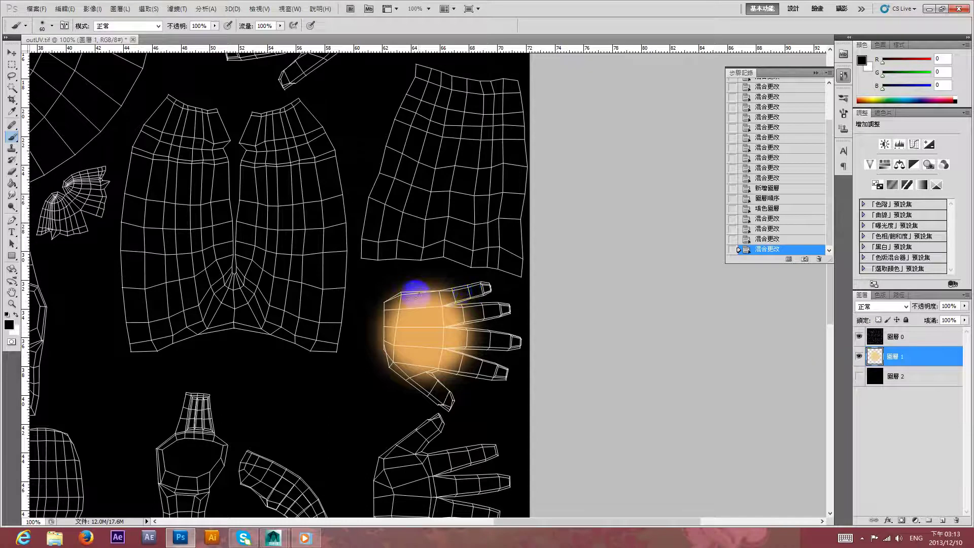
key(ctrl+z)
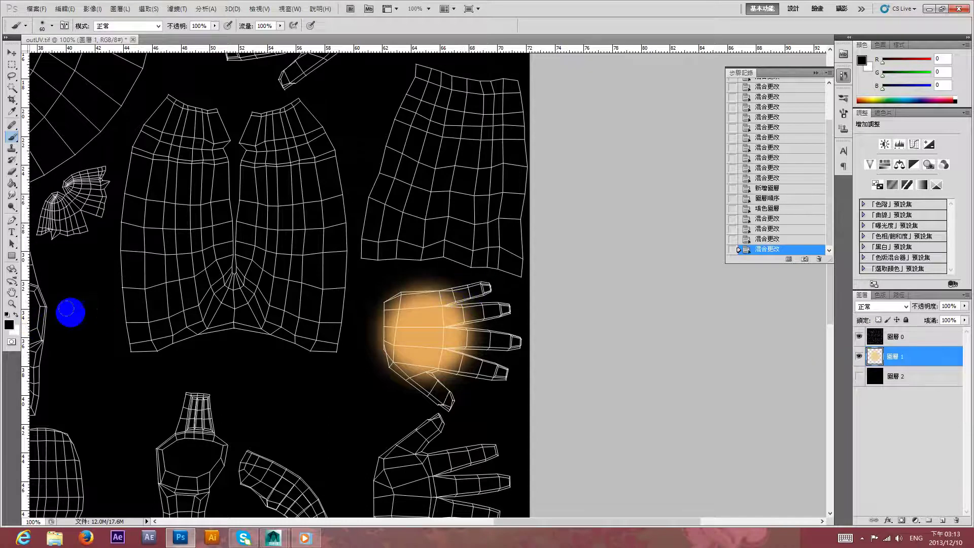
click(11, 327)
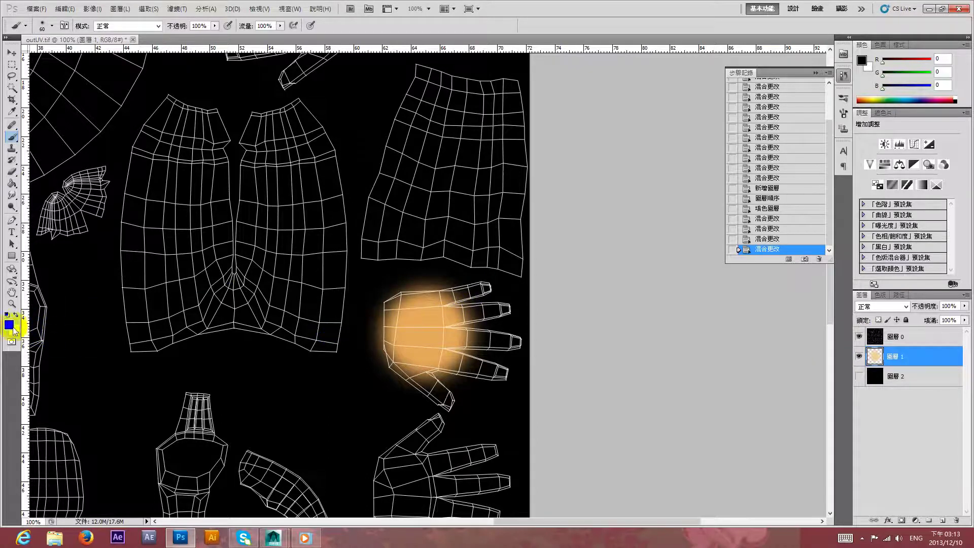
click(415, 318)
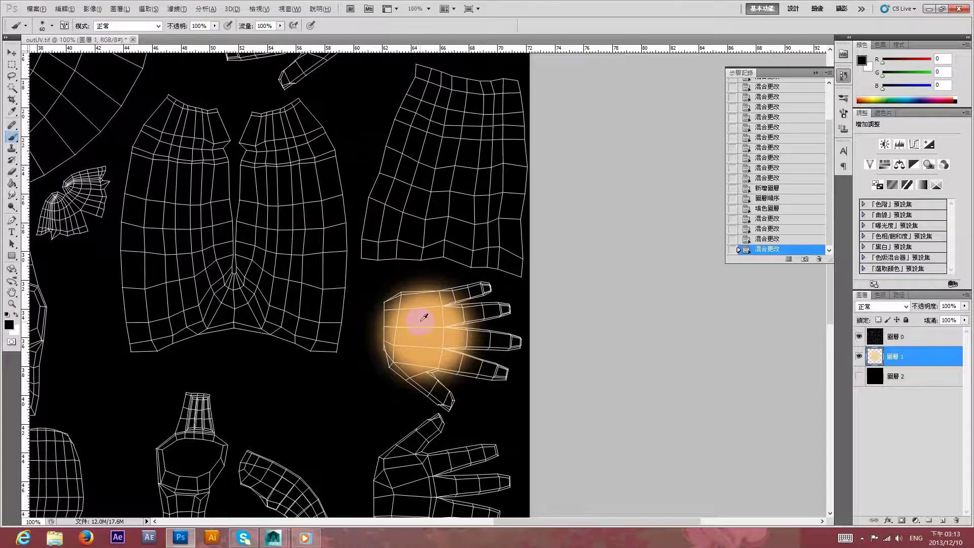
alt+click(424, 314)
drag(421, 316, 449, 300)
click(857, 373)
click(860, 334)
click(859, 336)
alt+click(436, 324)
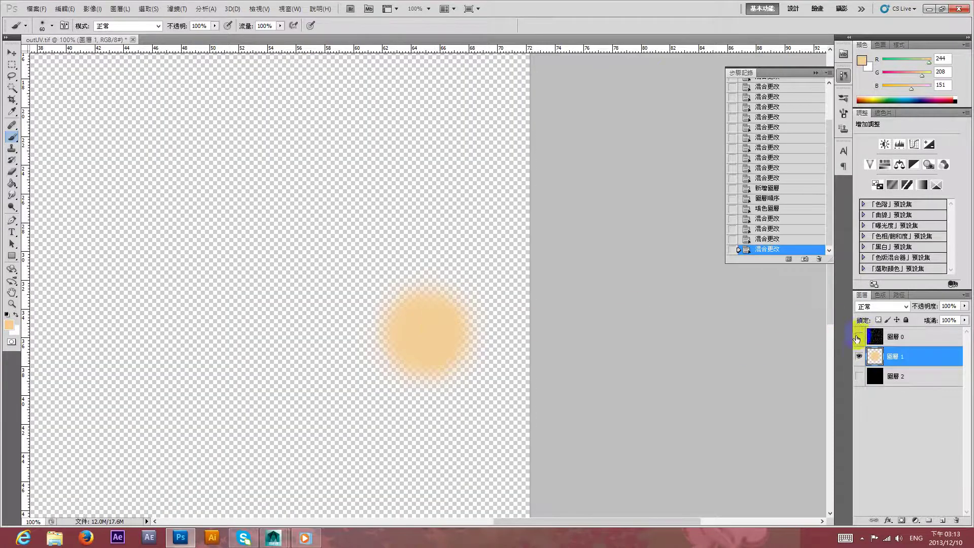
click(859, 336)
Paint skin colour along the top finger, thumb, index fingertip and lower hand's middle finger.
drag(421, 300, 495, 283)
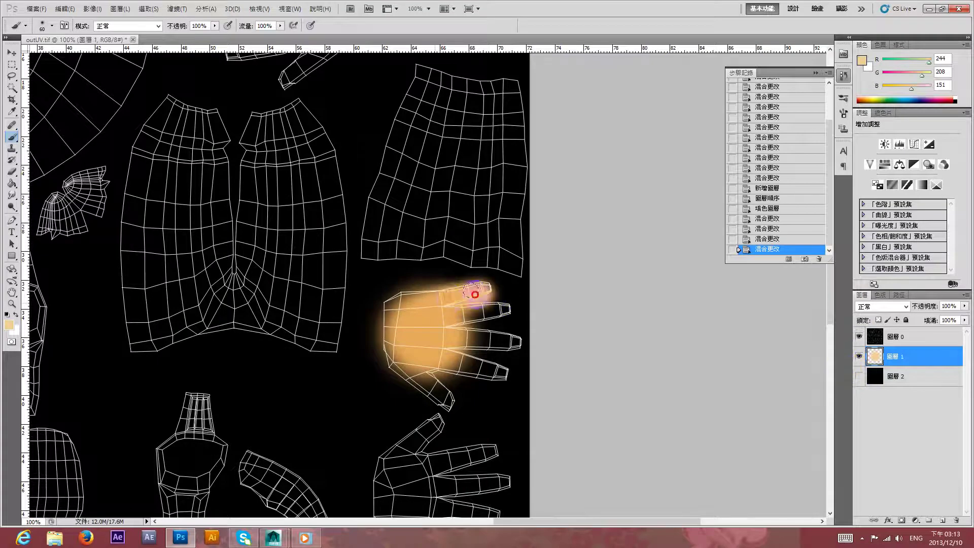
mouse_move(402, 304)
mouse_down()
mouse_move(445, 399)
mouse_move(482, 369)
mouse_move(497, 374)
mouse_move(473, 339)
mouse_move(517, 343)
mouse_up()
mouse_move(467, 307)
mouse_down()
mouse_move(507, 309)
mouse_move(512, 319)
mouse_move(507, 205)
mouse_move(424, 315)
mouse_move(391, 339)
mouse_move(488, 336)
mouse_move(406, 373)
mouse_move(388, 375)
mouse_move(369, 353)
mouse_move(390, 404)
mouse_move(437, 411)
mouse_move(452, 398)
mouse_move(487, 397)
mouse_move(476, 363)
mouse_move(441, 370)
mouse_up()
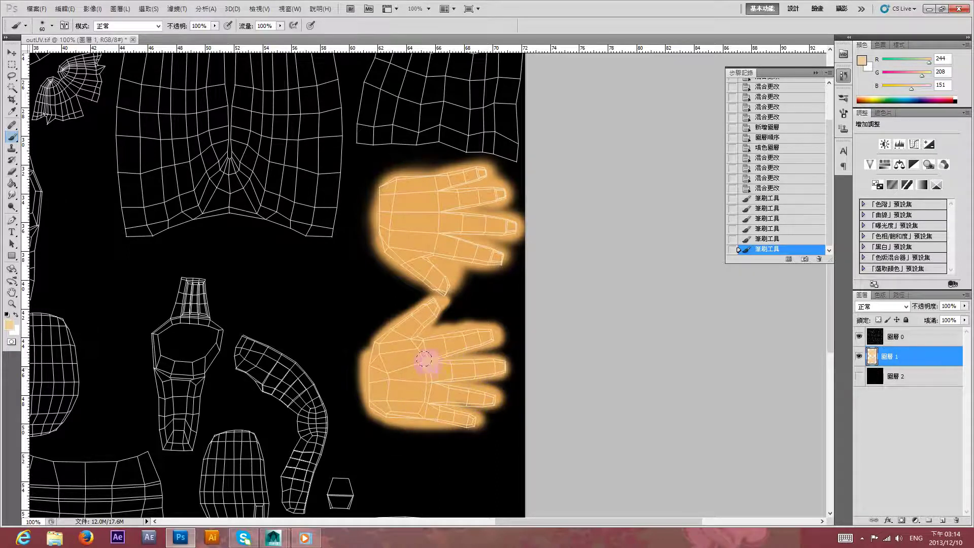
drag(439, 298, 430, 316)
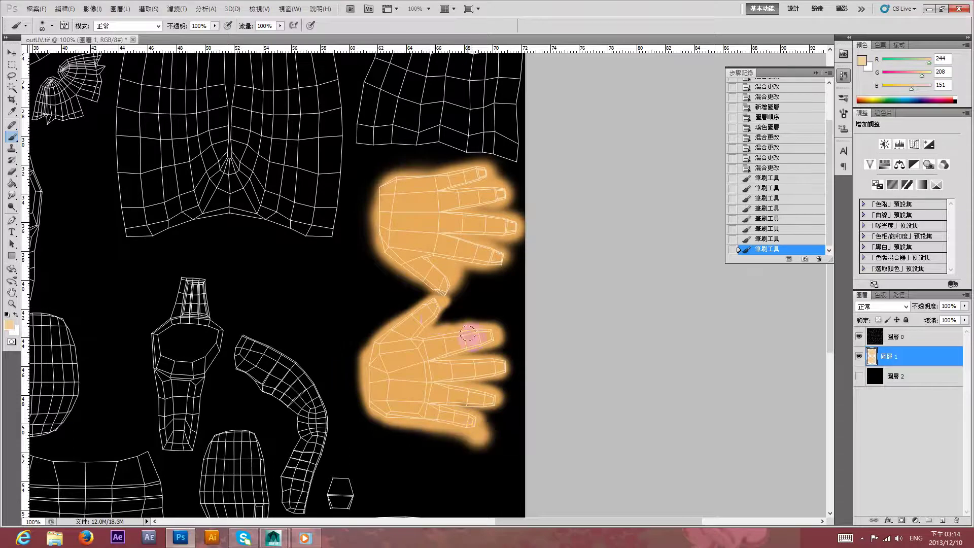
drag(467, 357, 462, 420)
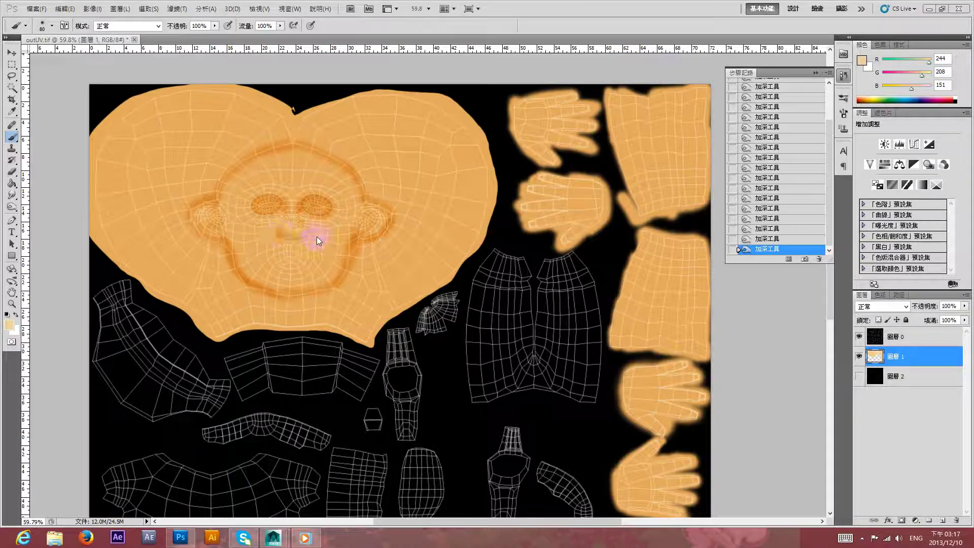
On a new layer, fill an oval selection on the left cheek with e04461 red.
click(942, 520)
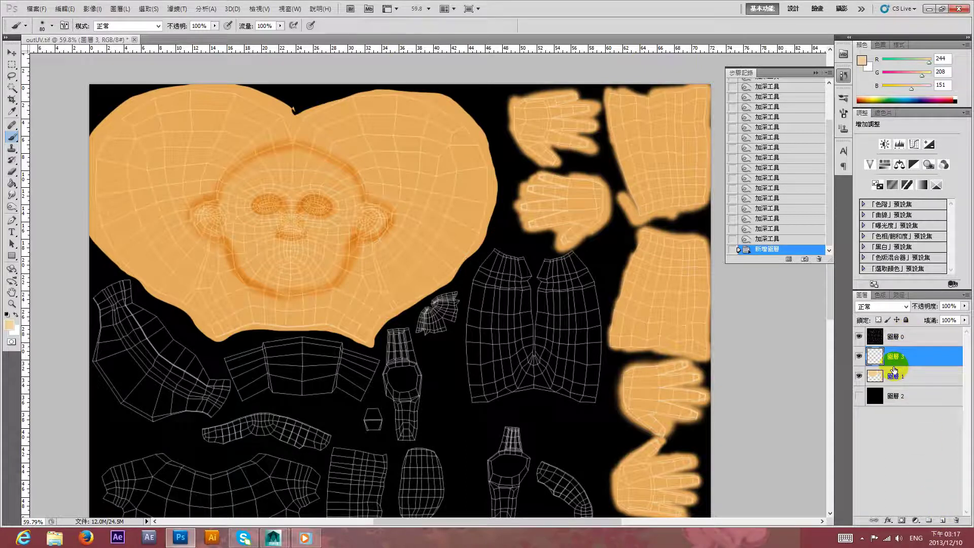
click(11, 66)
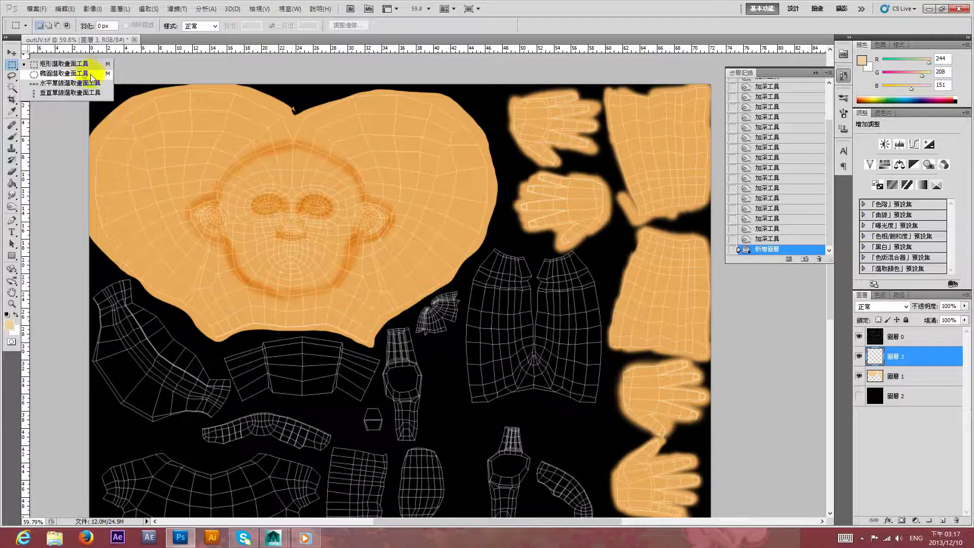
click(65, 74)
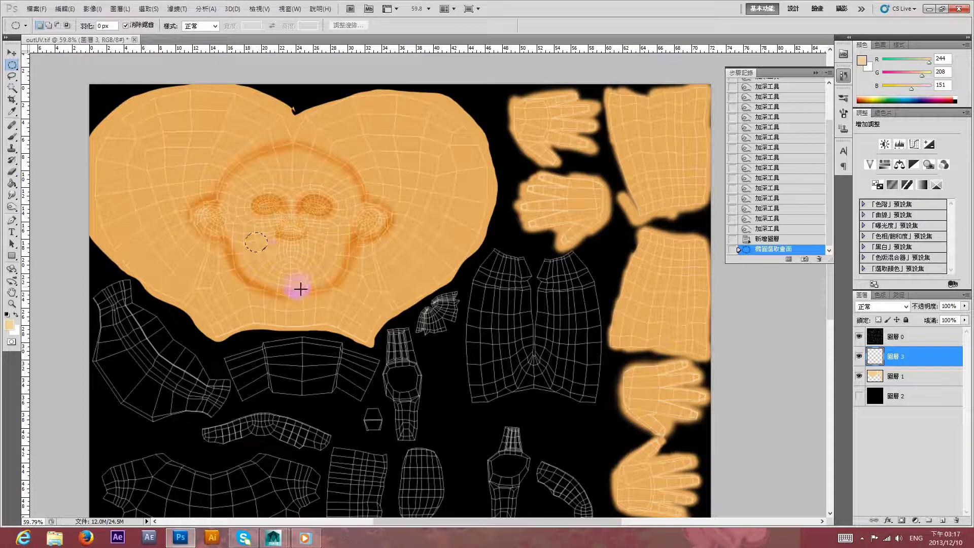
click(9, 324)
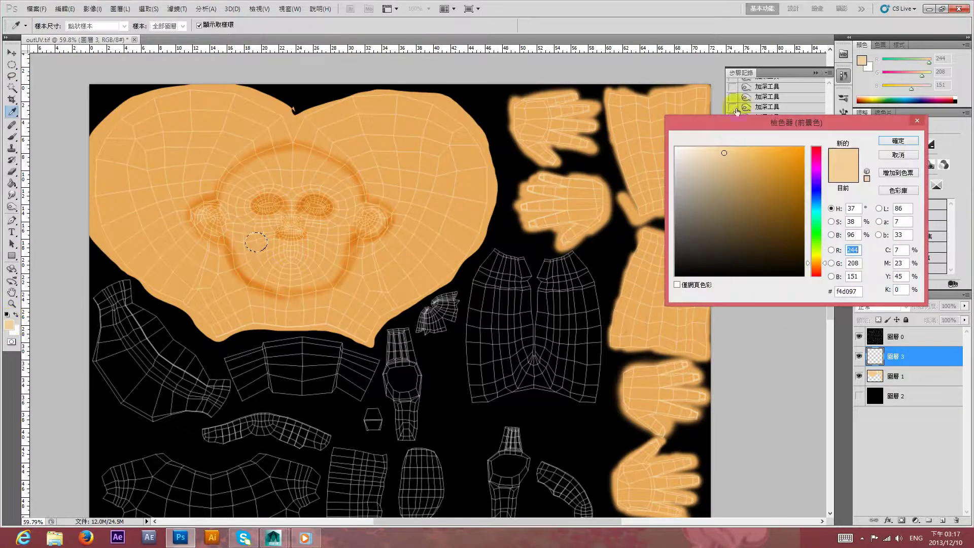
click(816, 150)
click(784, 159)
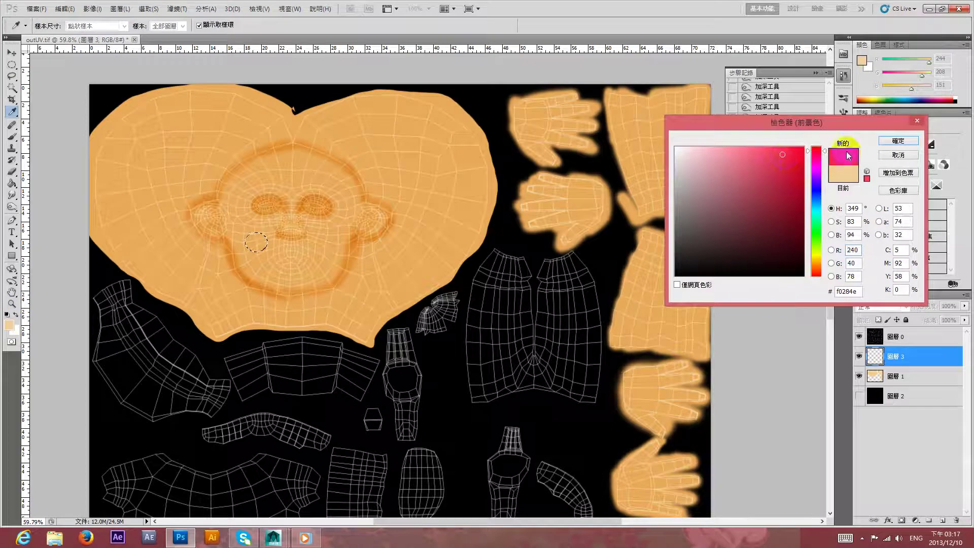
click(765, 162)
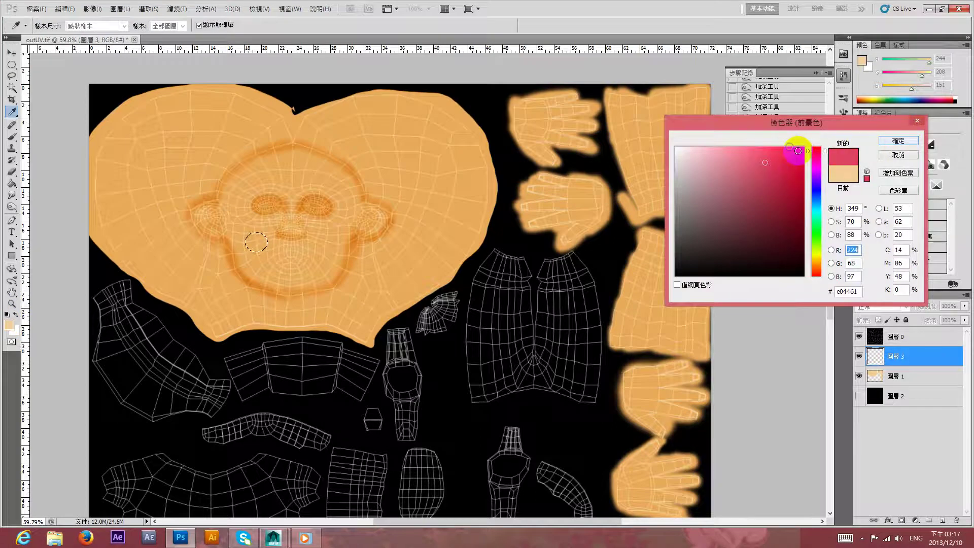
click(898, 141)
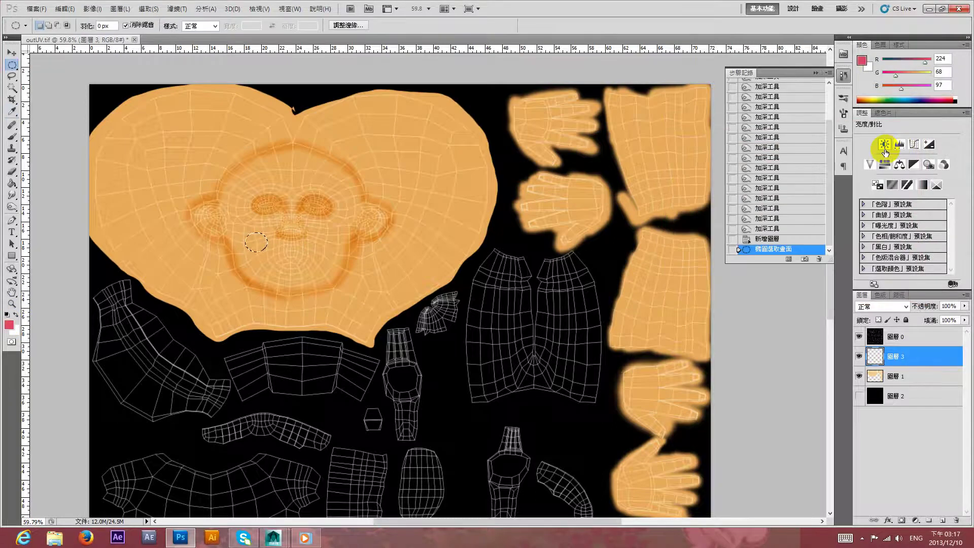
key(alt+BackSpace)
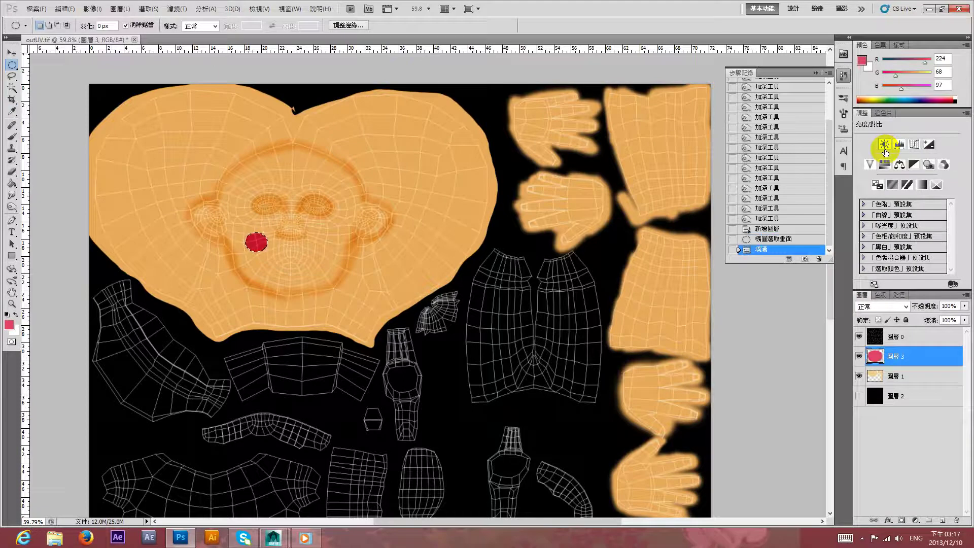
Copy the red cheek oval onto the right cheek and merge both cheek layers into one.
click(12, 52)
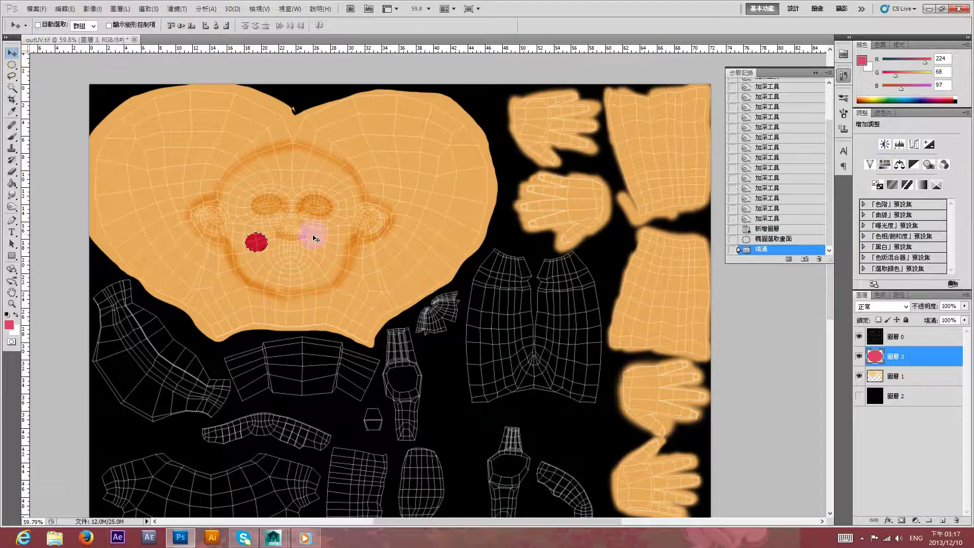
key(ctrl+d)
drag(258, 235, 329, 241)
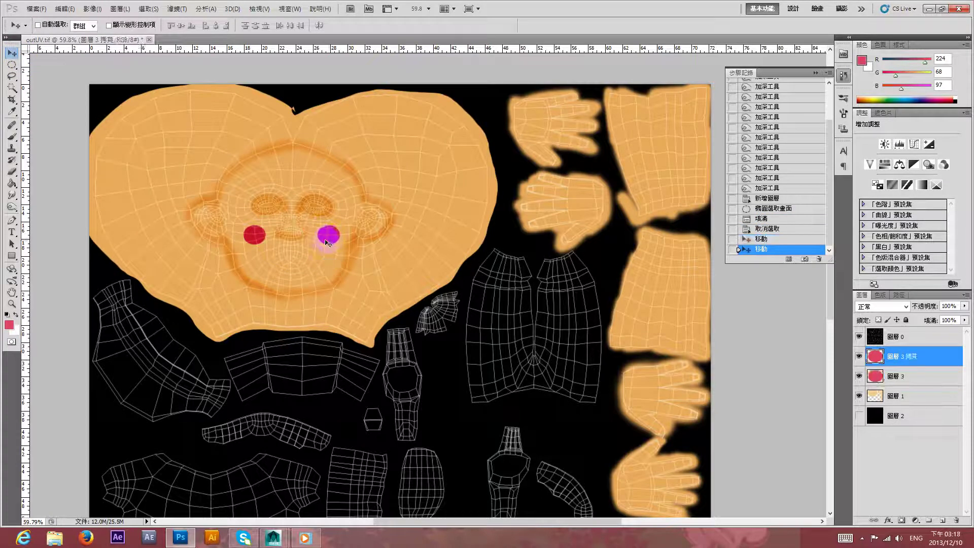
shift+click(917, 378)
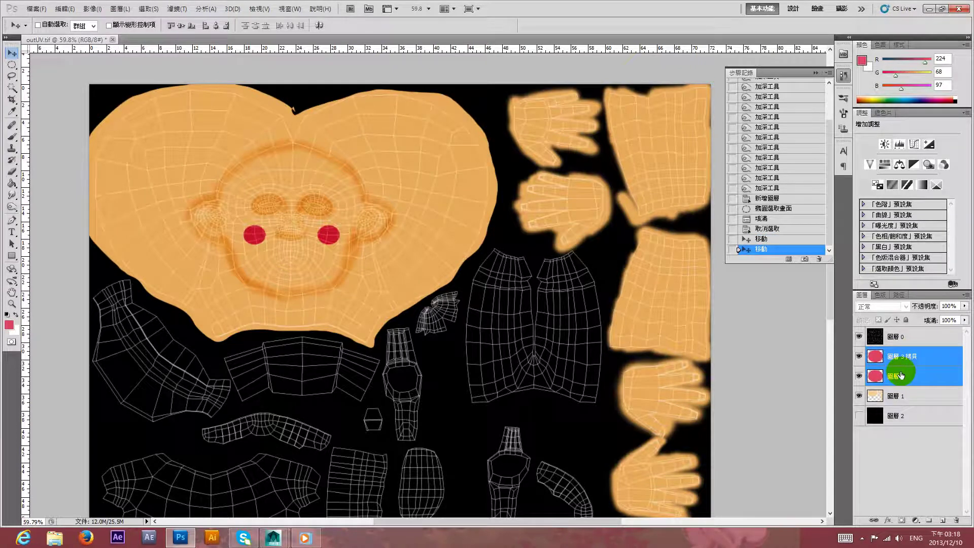
key(ctrl+e)
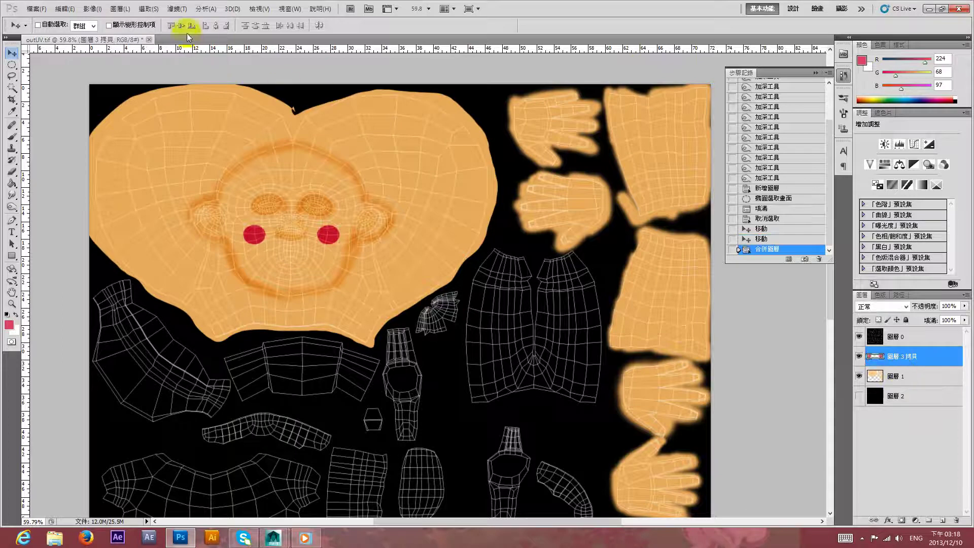
click(177, 8)
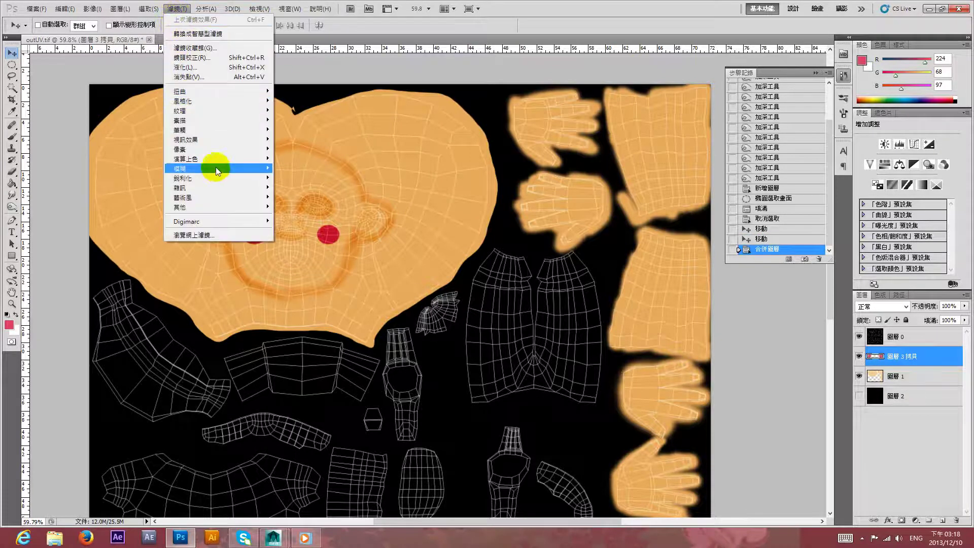
Apply a Gaussian Blur with an increased radius so the red cheek dots become soft pink blush.
mouse_move(182, 168)
click(154, 227)
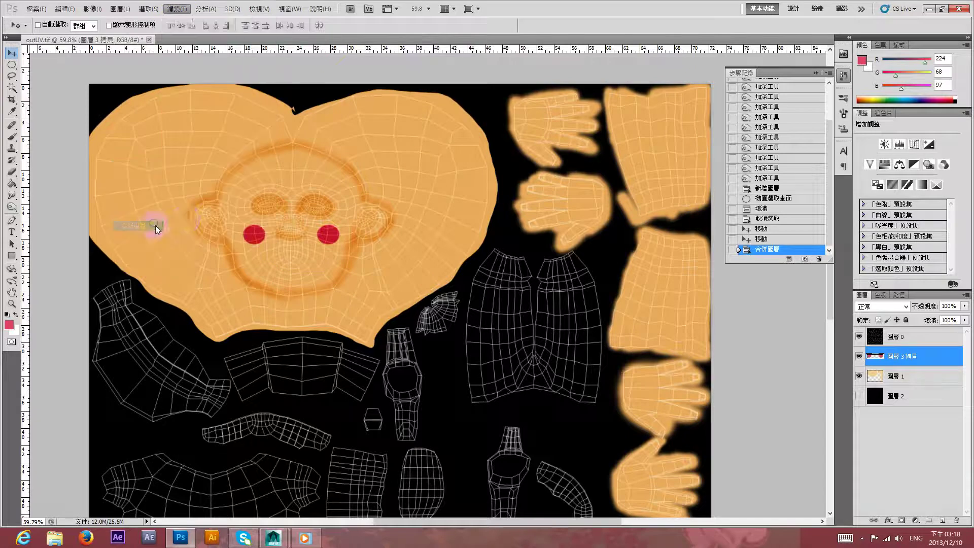
drag(693, 269, 713, 266)
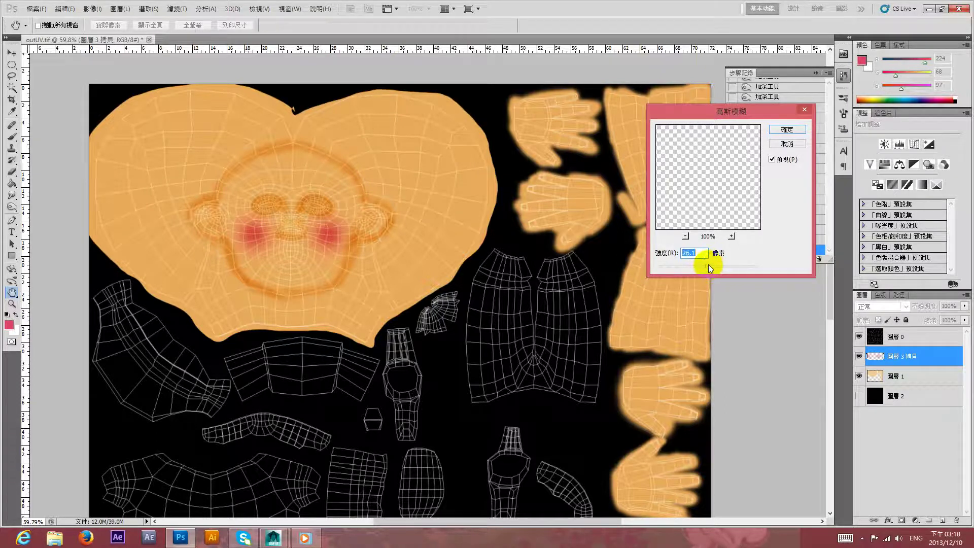
drag(716, 267, 721, 268)
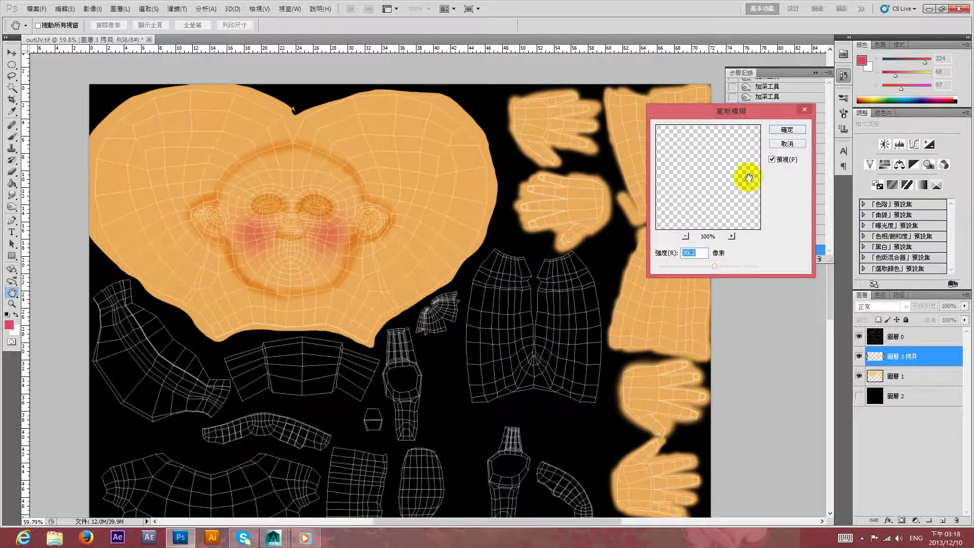
click(786, 131)
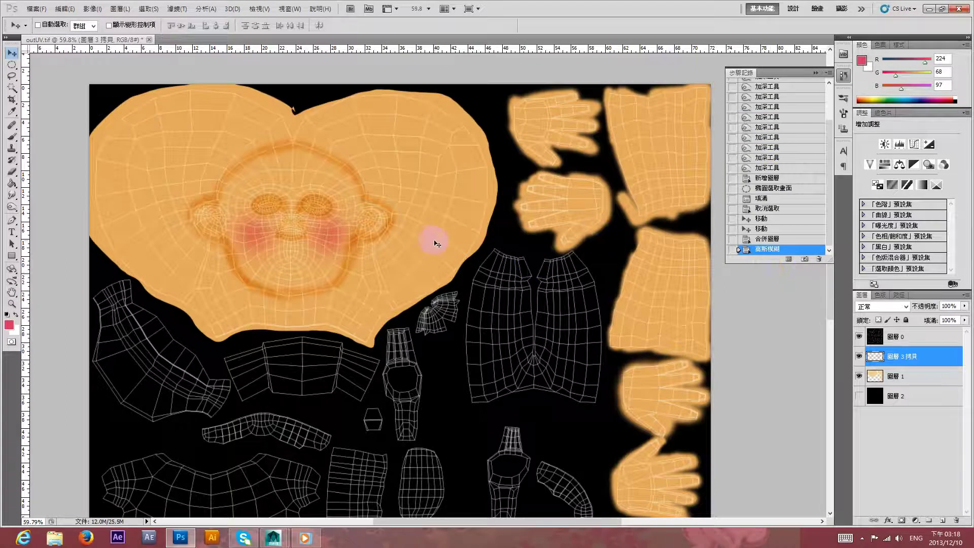
click(492, 261)
Hide the black wireframe Layer 0 so only the painted skin and blush show on transparency.
drag(494, 261, 638, 247)
click(859, 337)
scroll(720, 301, down, 1)
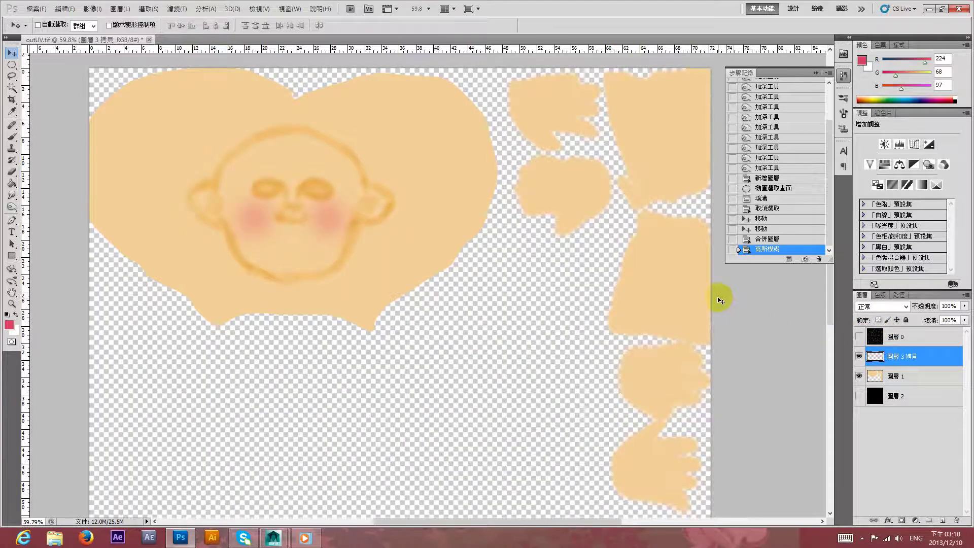
scroll(721, 299, up, 1)
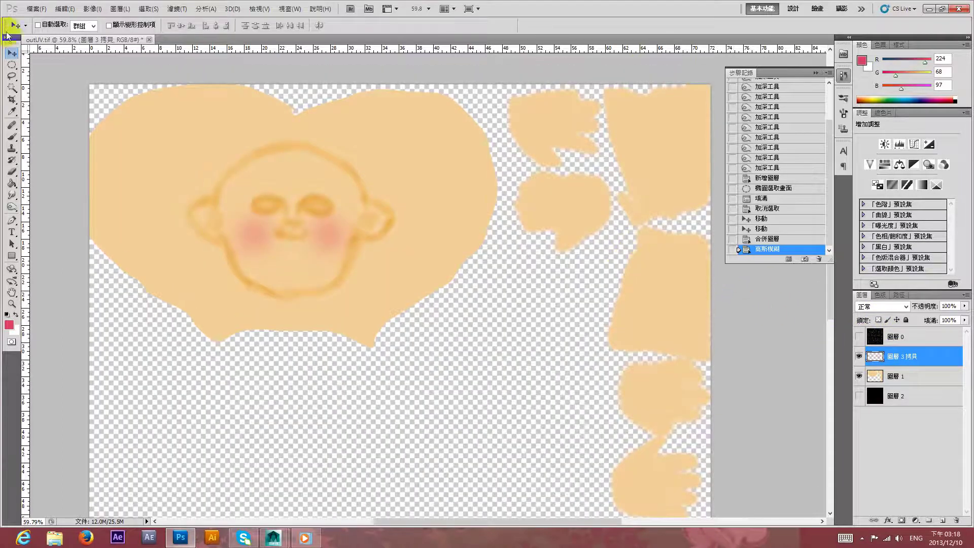
click(34, 9)
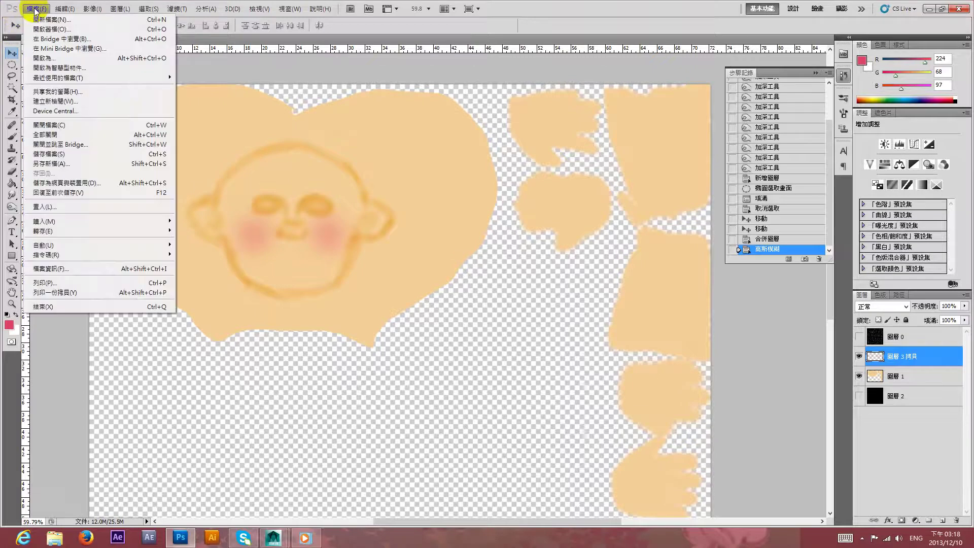
Save a TIFF copy named outUV_1 in the images folder, without alpha channel or layers.
click(62, 168)
click(487, 127)
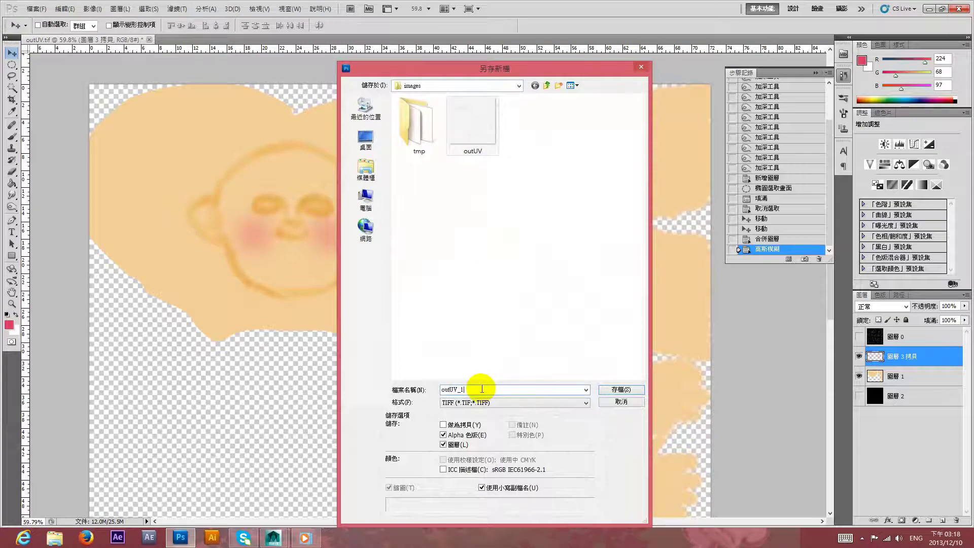
click(443, 445)
click(444, 445)
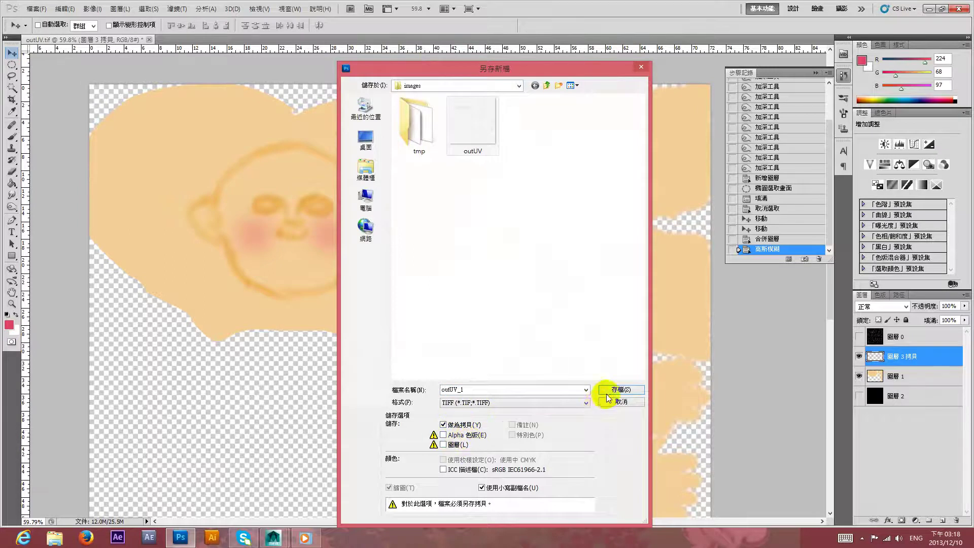
click(608, 391)
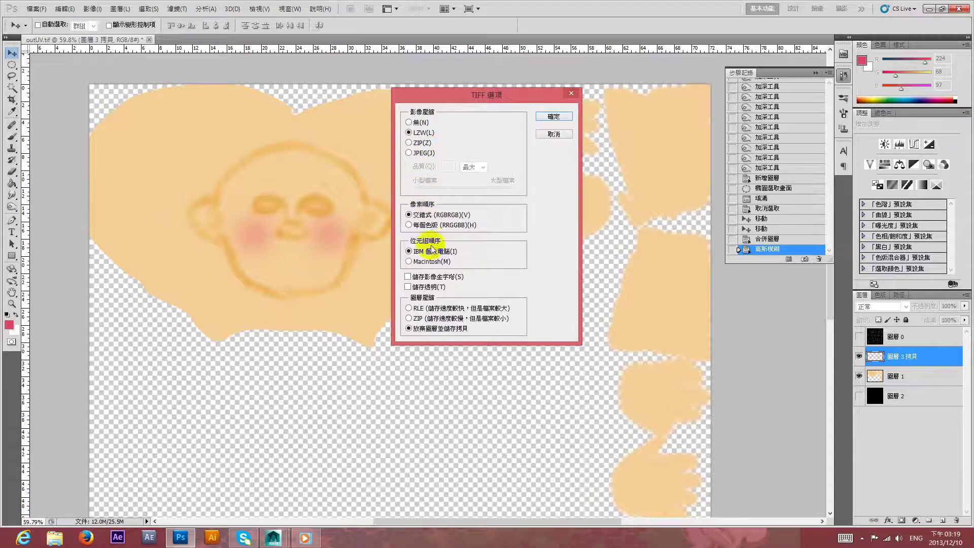
click(562, 117)
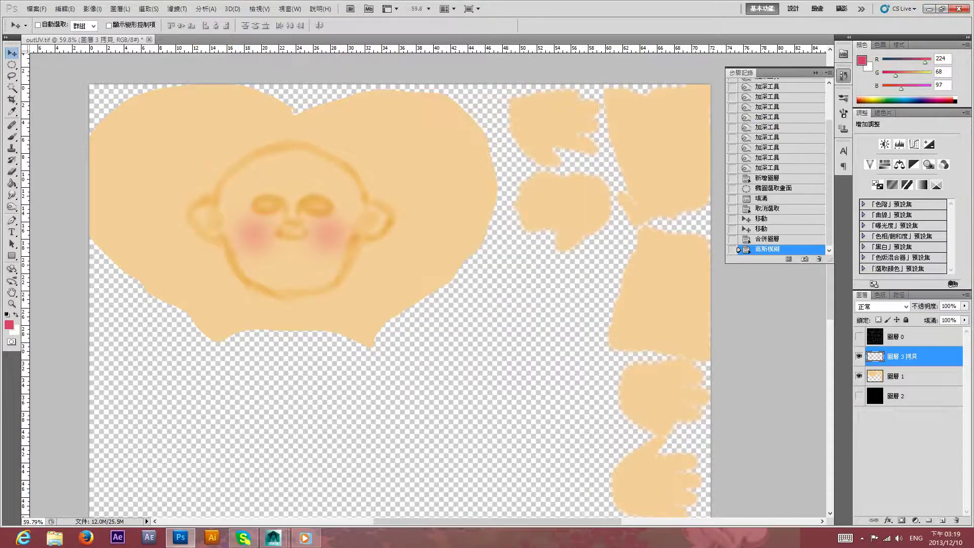
Back in Maya, shrink the UV editor, switch to shaded display and select the character mesh.
click(325, 476)
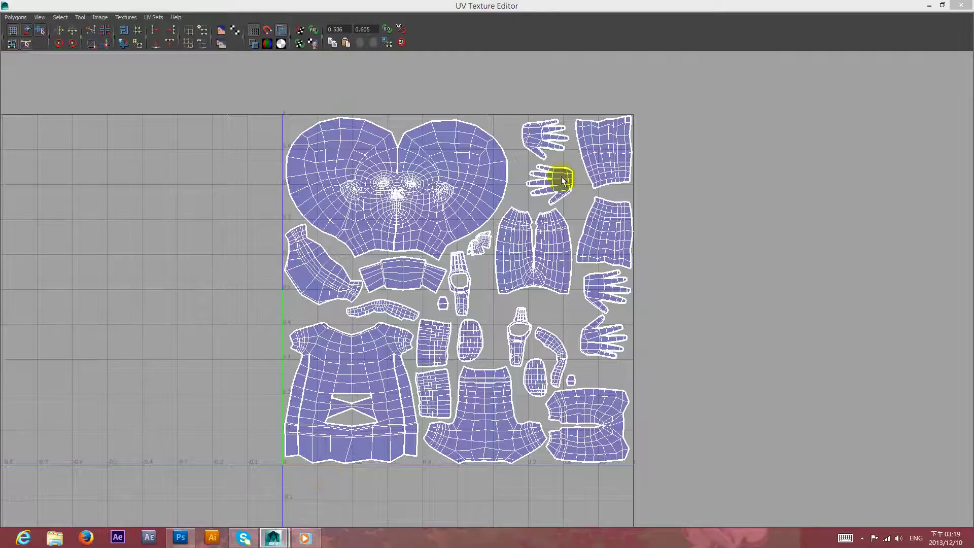
click(941, 6)
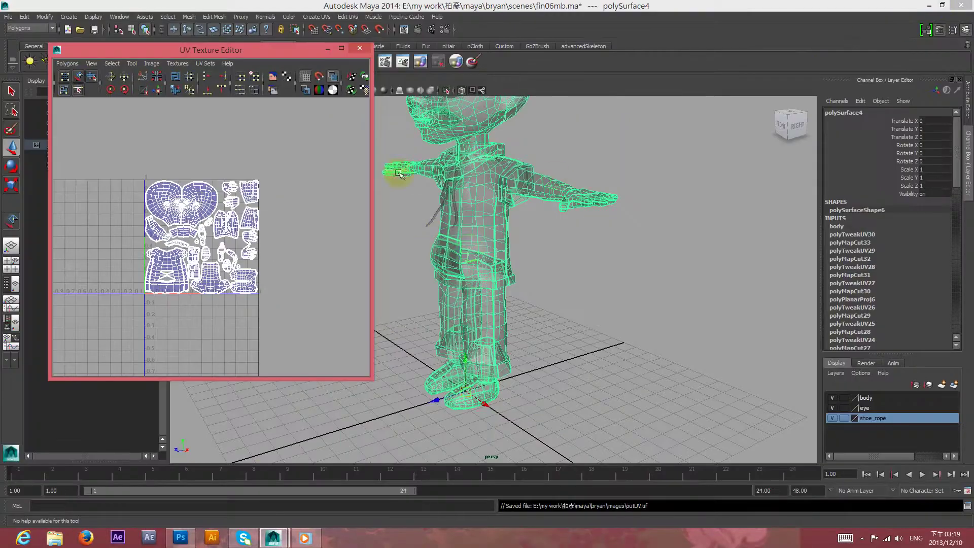
click(458, 107)
key(5)
click(561, 148)
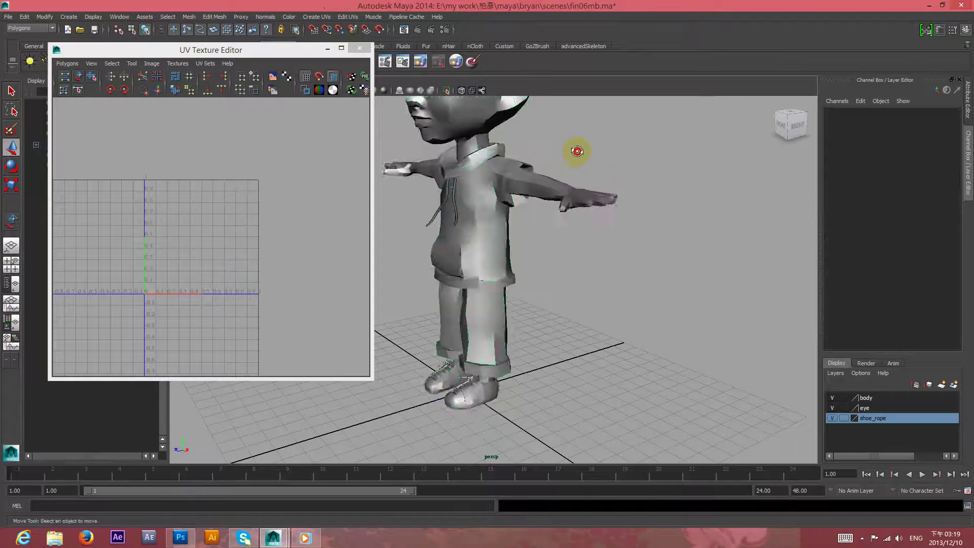
drag(577, 148, 607, 151)
scroll(619, 223, up, 5)
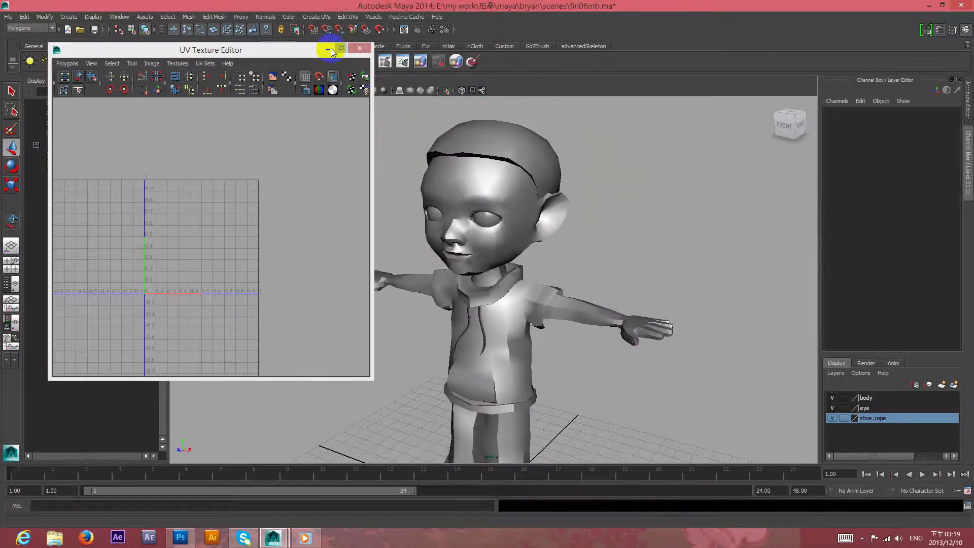
click(325, 48)
click(488, 184)
mouse_move(615, 219)
mouse_down()
mouse_move(633, 216)
mouse_move(615, 217)
mouse_up()
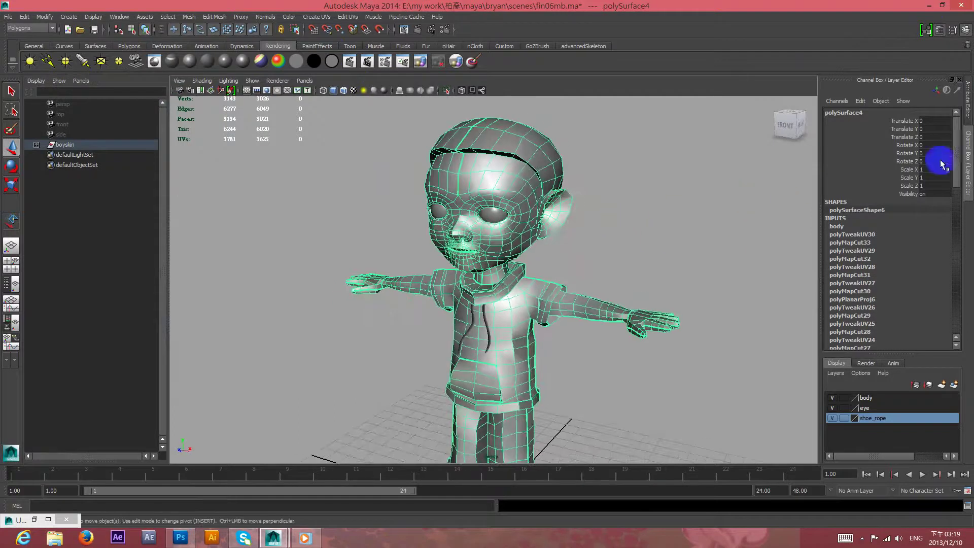
Go to the fin7_blinn material's checker1 colour texture and bring up render nodes for Color 1.
click(967, 109)
click(956, 110)
click(956, 110)
click(957, 110)
click(956, 110)
click(956, 110)
click(956, 110)
click(957, 110)
click(957, 110)
click(957, 110)
click(957, 110)
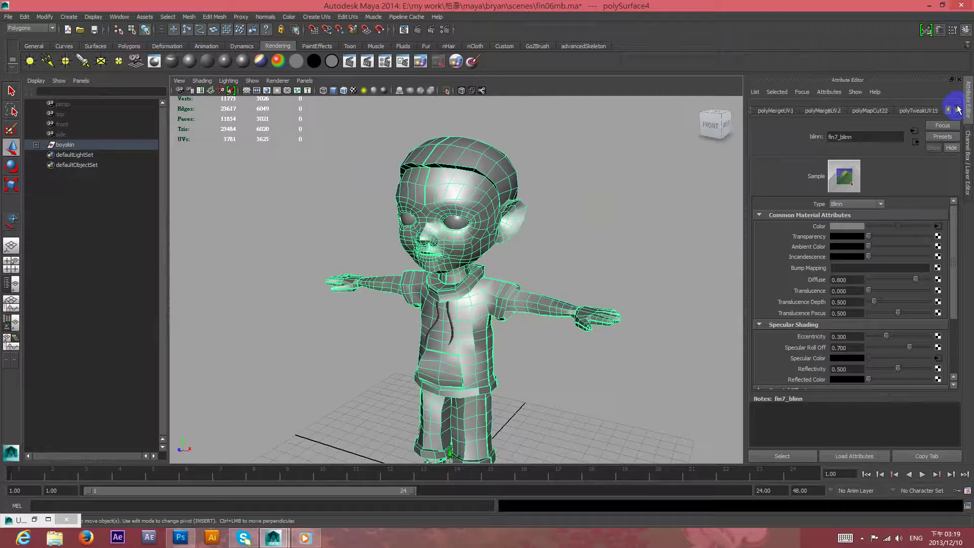
click(957, 109)
click(957, 109)
click(958, 110)
click(957, 110)
click(956, 110)
click(956, 110)
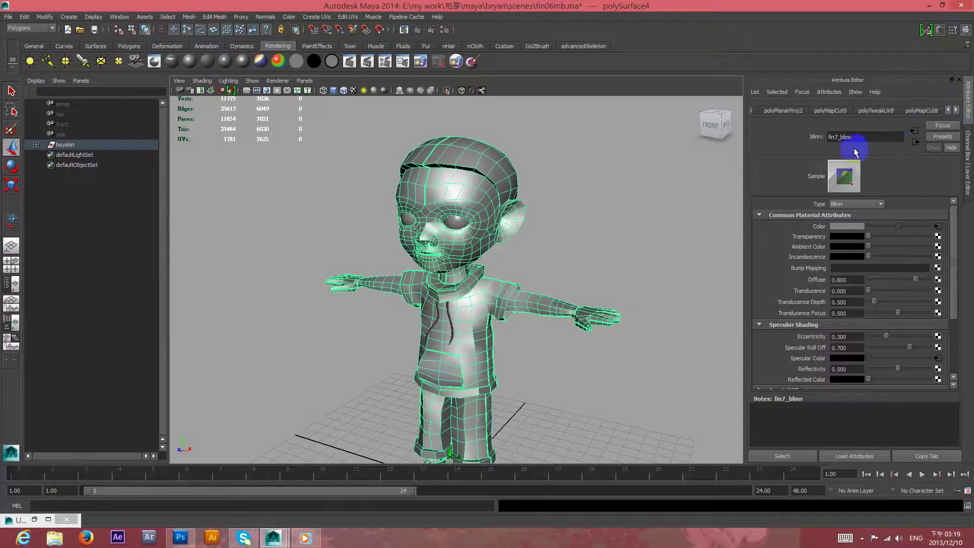
drag(856, 138, 812, 141)
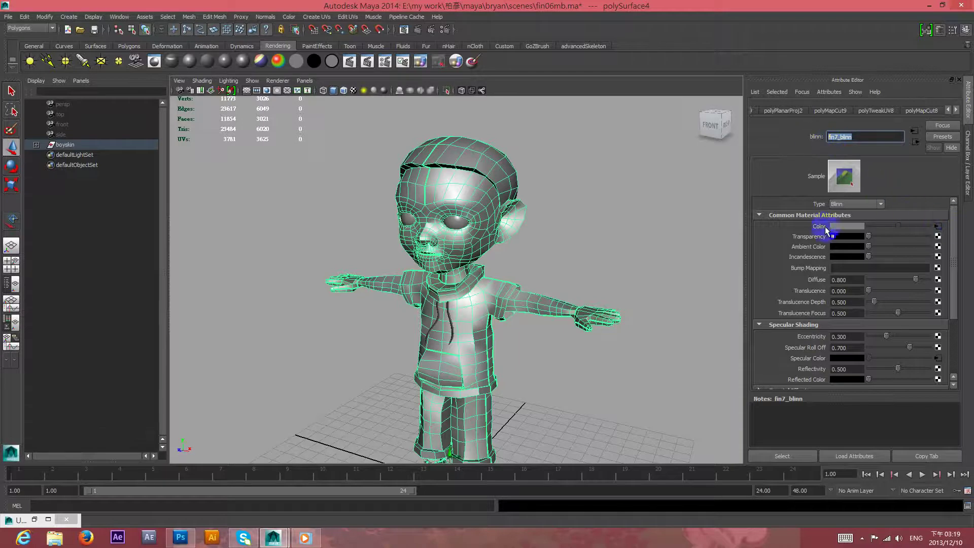
click(937, 229)
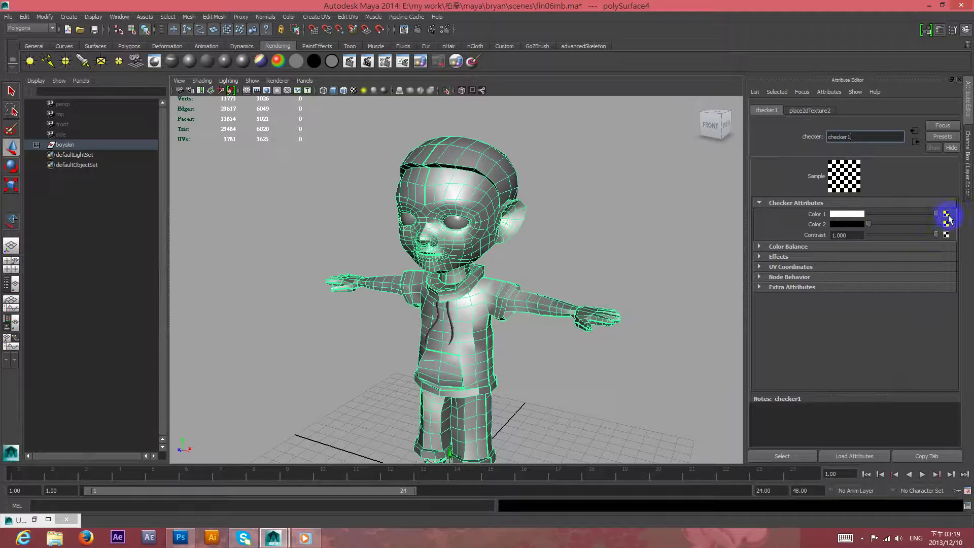
click(946, 216)
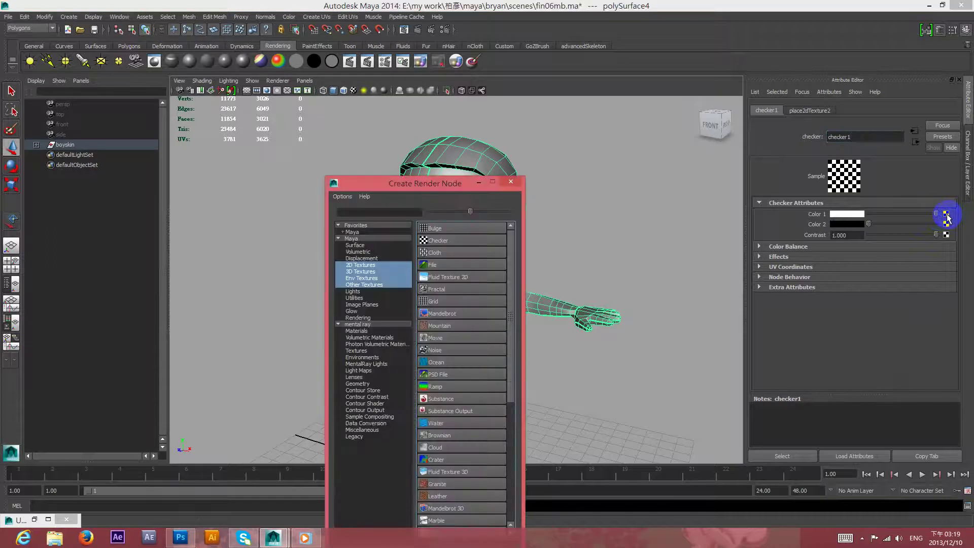
Create a File texture for checker1's Color 1 that loads images\outUV_1.tif.
click(433, 265)
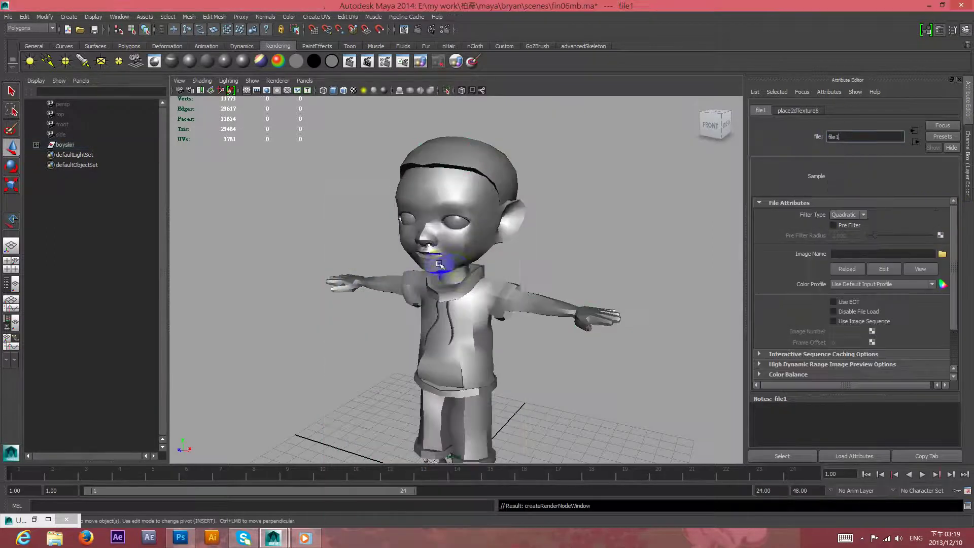
click(942, 254)
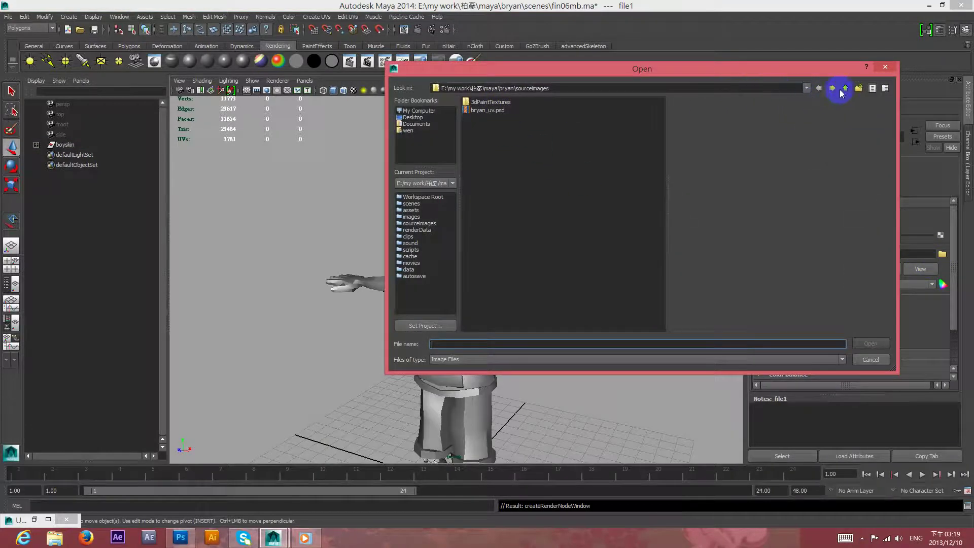
click(845, 88)
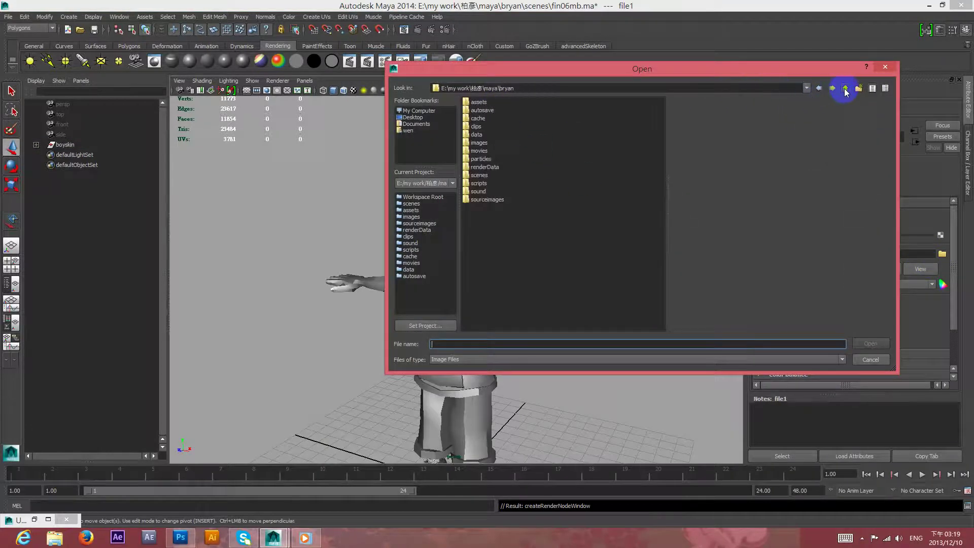
double_click(478, 142)
click(484, 117)
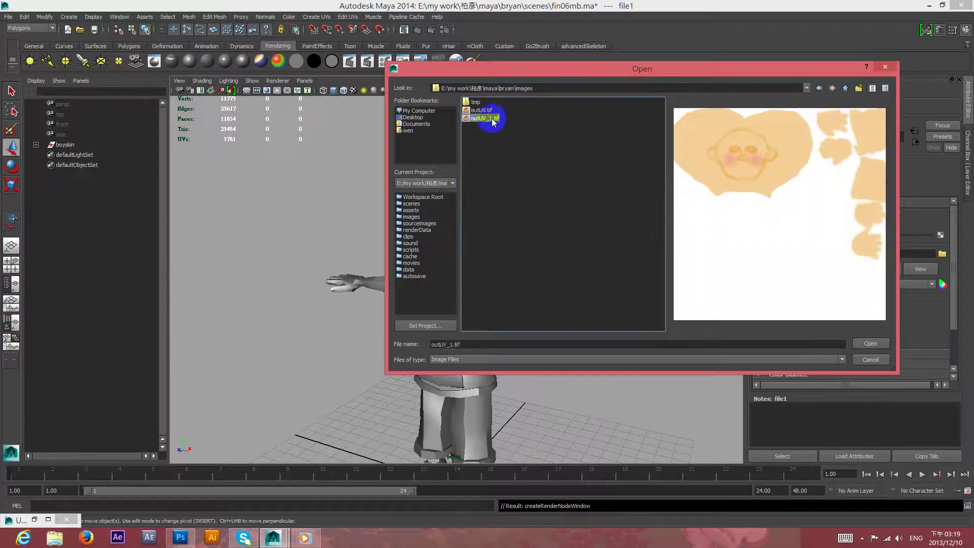
click(869, 343)
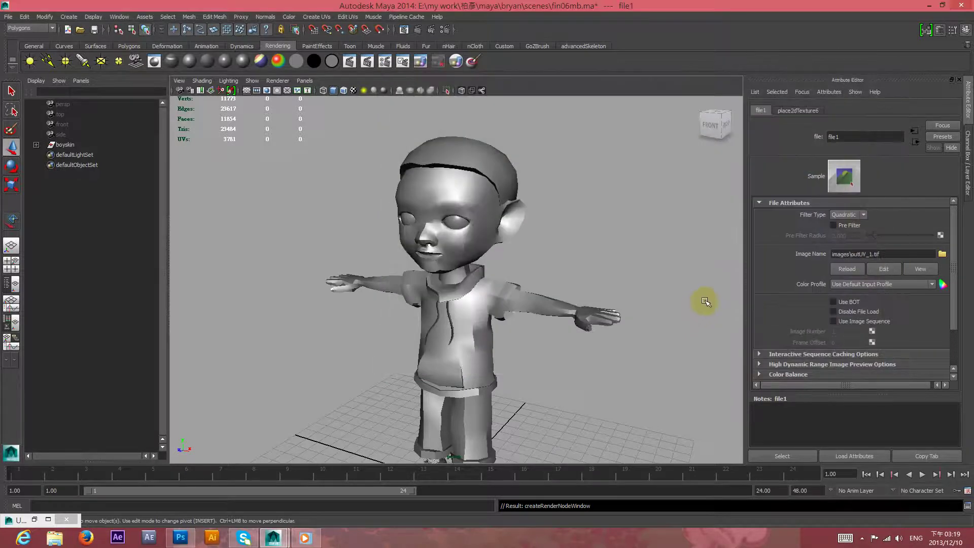
click(355, 91)
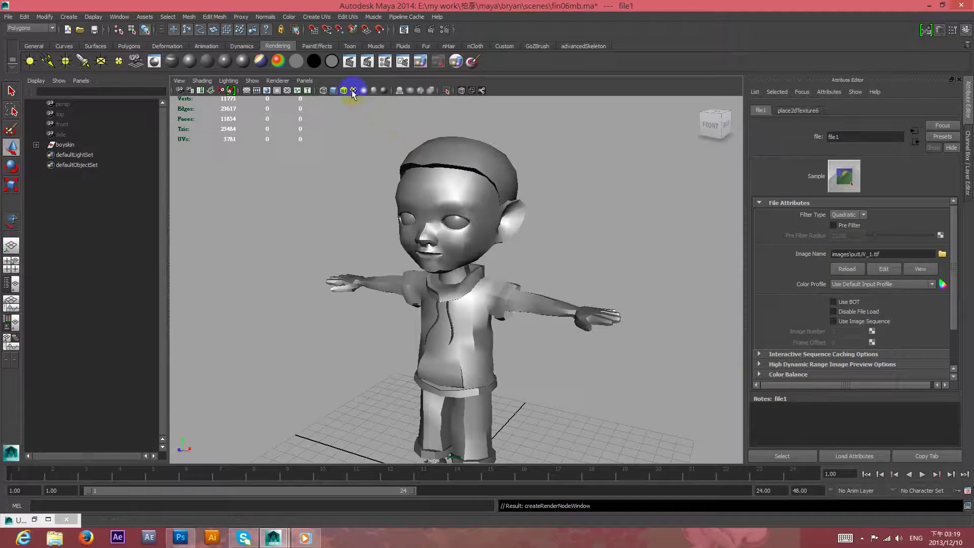
Orbit to inspect the textured character, then reselect it and return to checker1's colour settings.
mouse_move(573, 195)
mouse_down()
mouse_move(546, 184)
mouse_move(607, 176)
mouse_move(638, 198)
mouse_move(606, 176)
mouse_move(624, 154)
mouse_move(804, 195)
mouse_move(667, 226)
mouse_move(569, 210)
mouse_up()
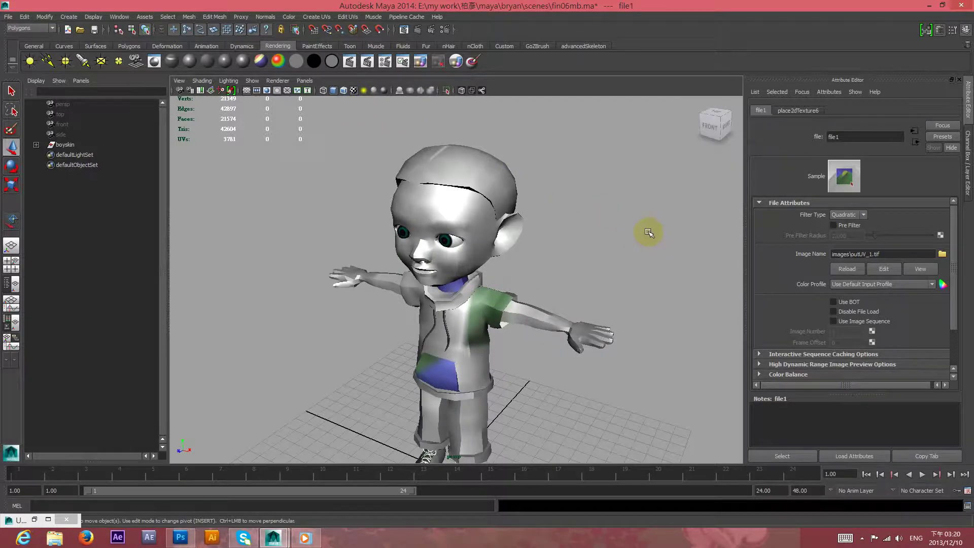
mouse_move(641, 232)
mouse_down()
mouse_move(647, 211)
mouse_move(640, 223)
mouse_up()
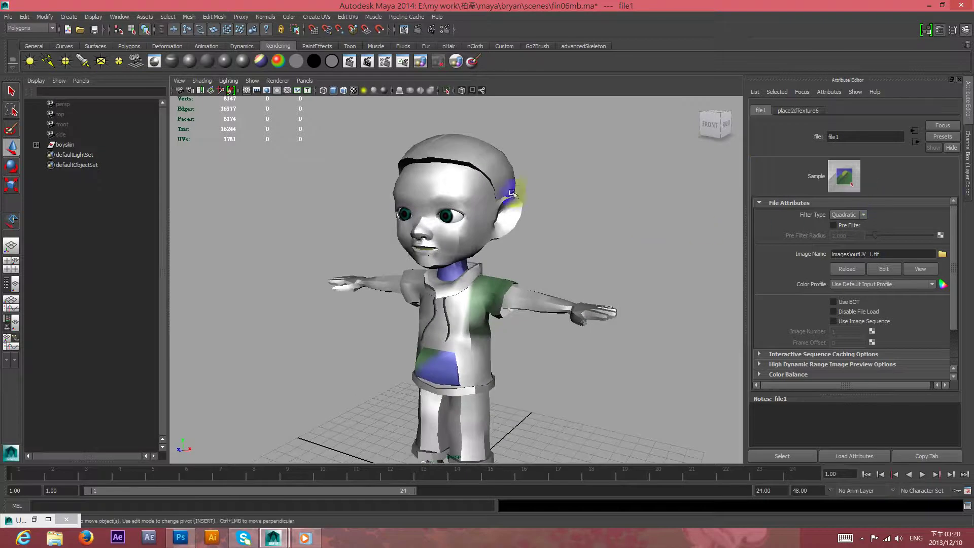
click(475, 201)
click(937, 228)
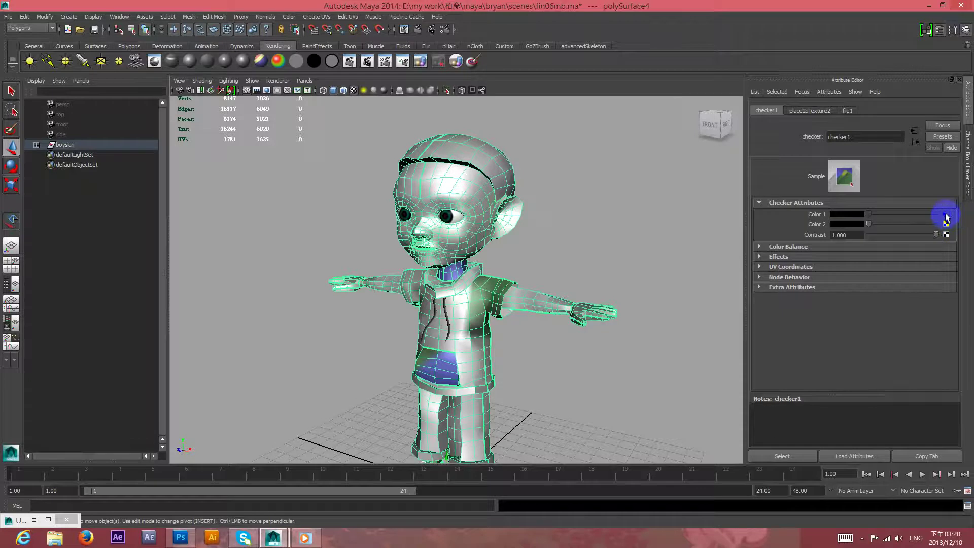
Set the file1 texture's Filter Type to Off and reload the image from disk.
click(847, 110)
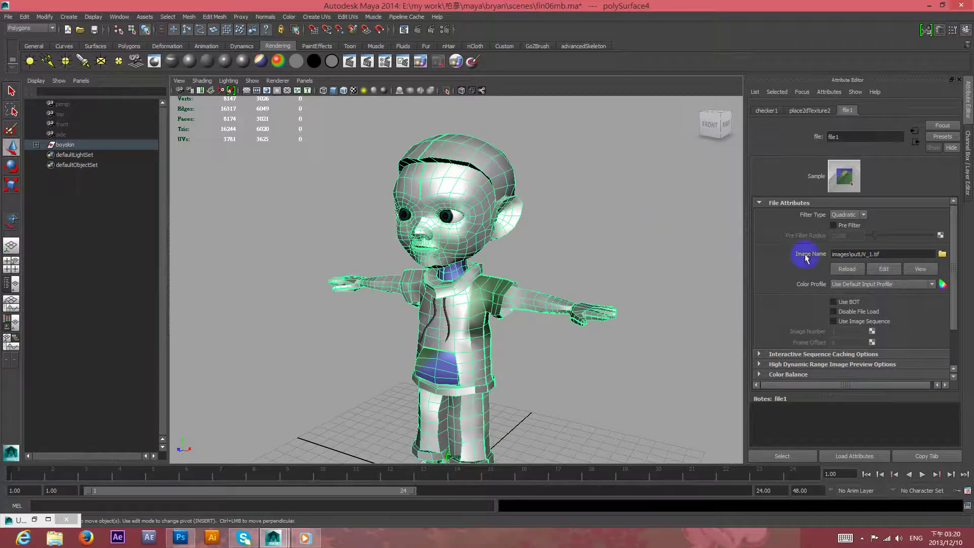
click(864, 215)
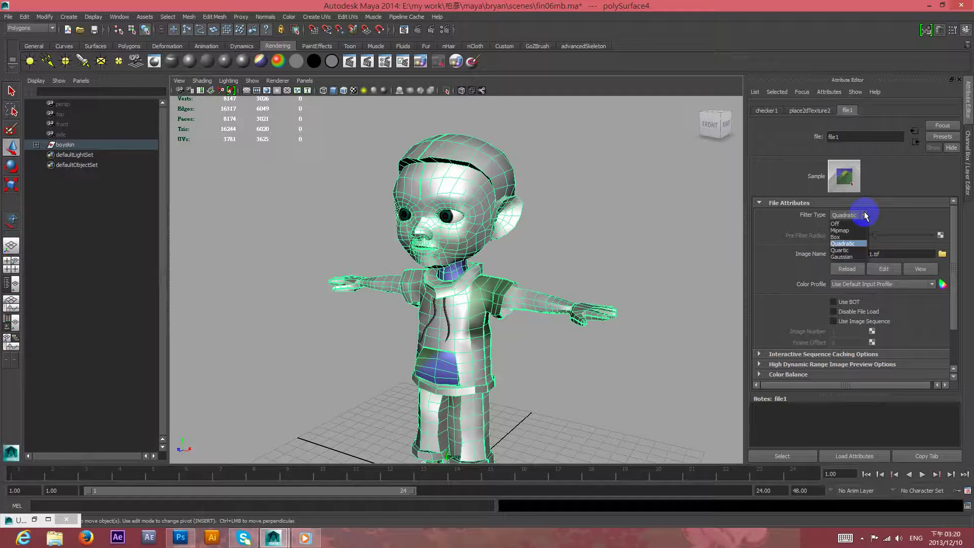
click(853, 230)
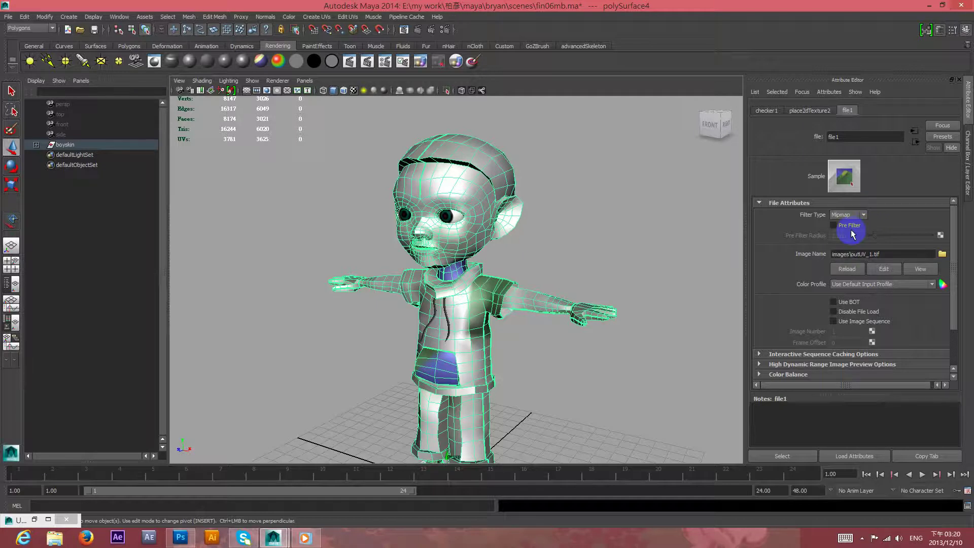
click(864, 215)
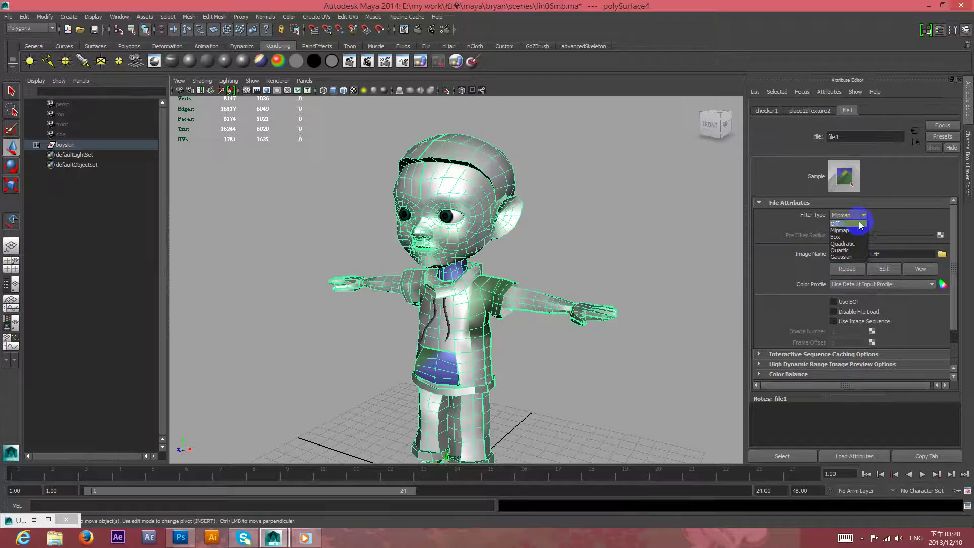
click(861, 225)
click(848, 269)
Preview the painted outUV_1 image in the image viewer, then close the viewer.
click(909, 277)
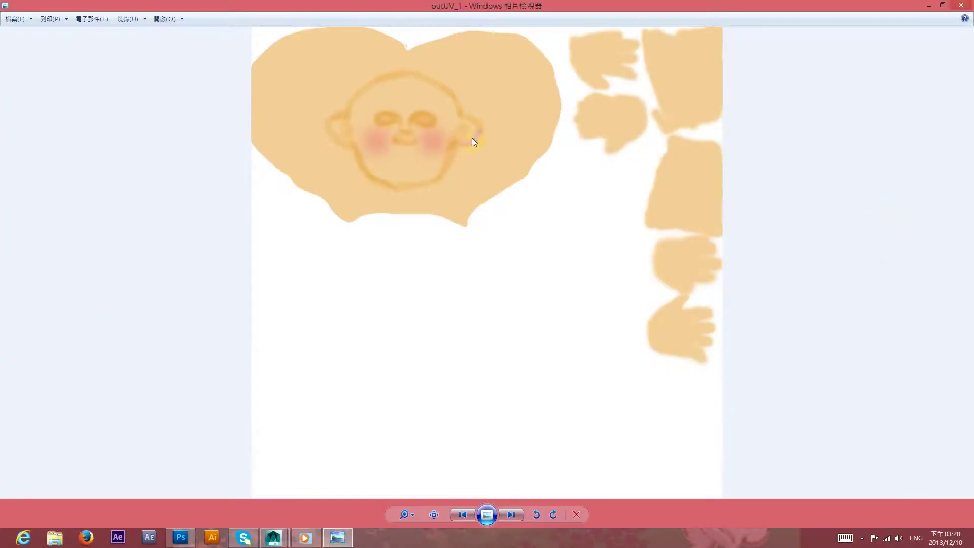
click(963, 6)
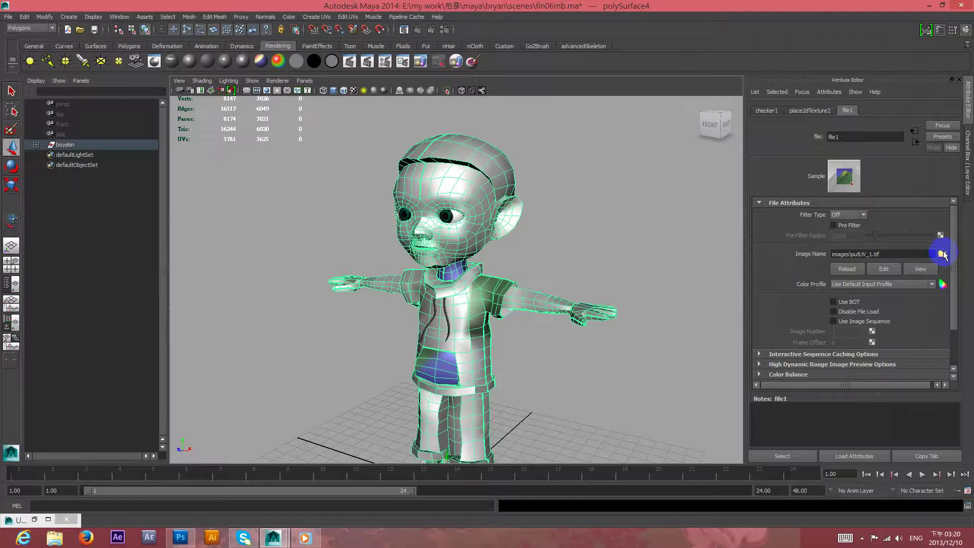
click(941, 253)
Load and reload images/outUV.tif in file1, toggle textured display, and deselect the character.
click(480, 109)
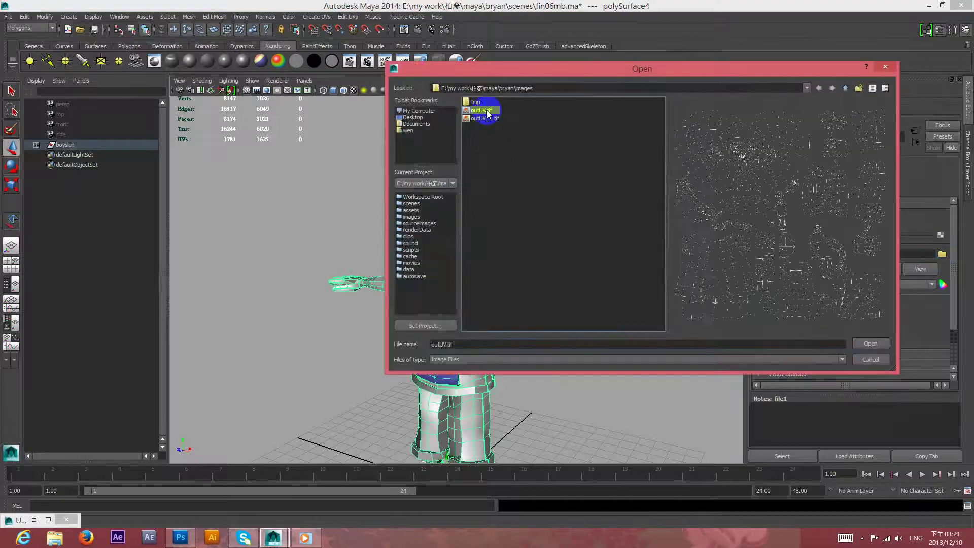
click(870, 343)
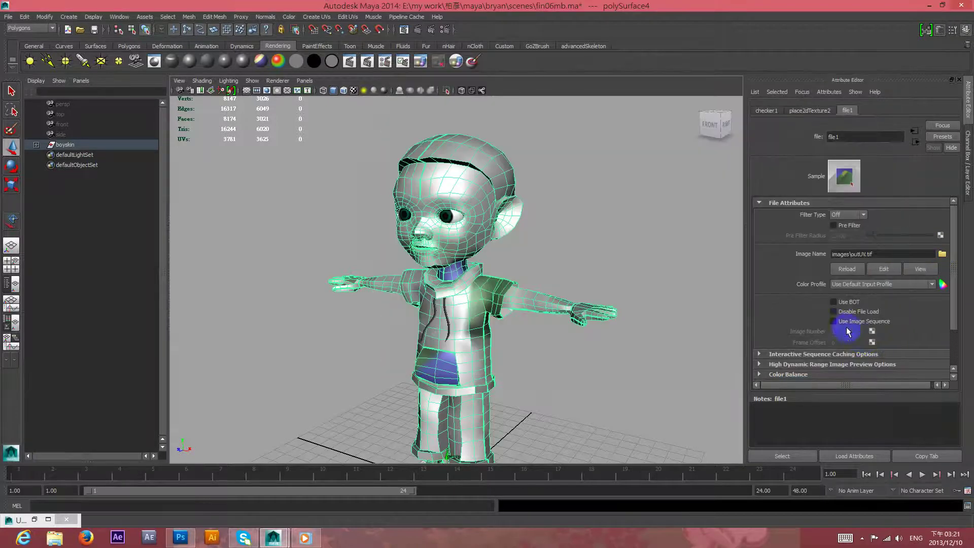
click(851, 274)
click(354, 92)
click(573, 213)
mouse_move(589, 227)
mouse_down()
mouse_move(555, 211)
mouse_move(417, 212)
mouse_move(513, 222)
mouse_move(611, 210)
mouse_move(643, 195)
mouse_move(732, 203)
mouse_move(721, 228)
mouse_move(599, 231)
mouse_move(607, 246)
mouse_move(632, 242)
mouse_move(636, 224)
mouse_up()
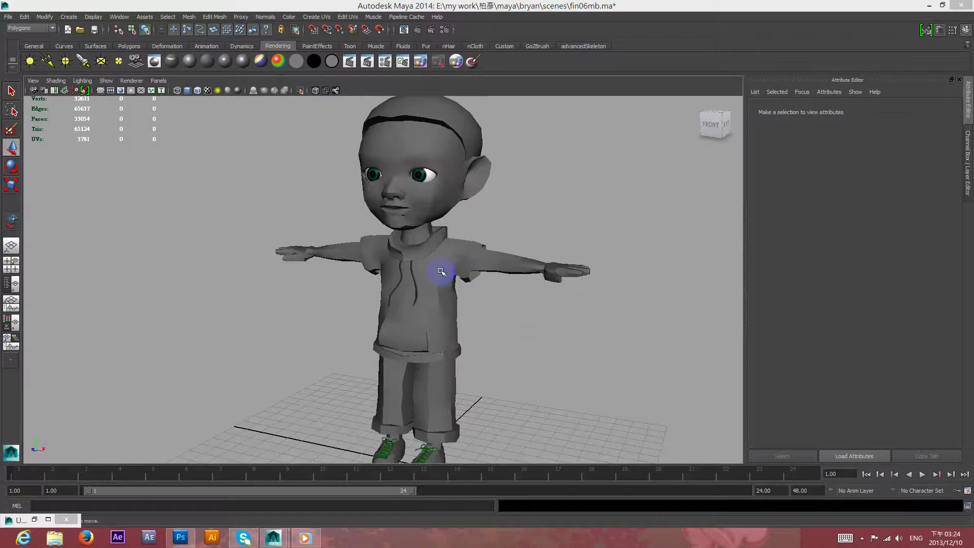
Assign a new Blinn material (blinn1) to the character mesh and show its settings.
click(446, 186)
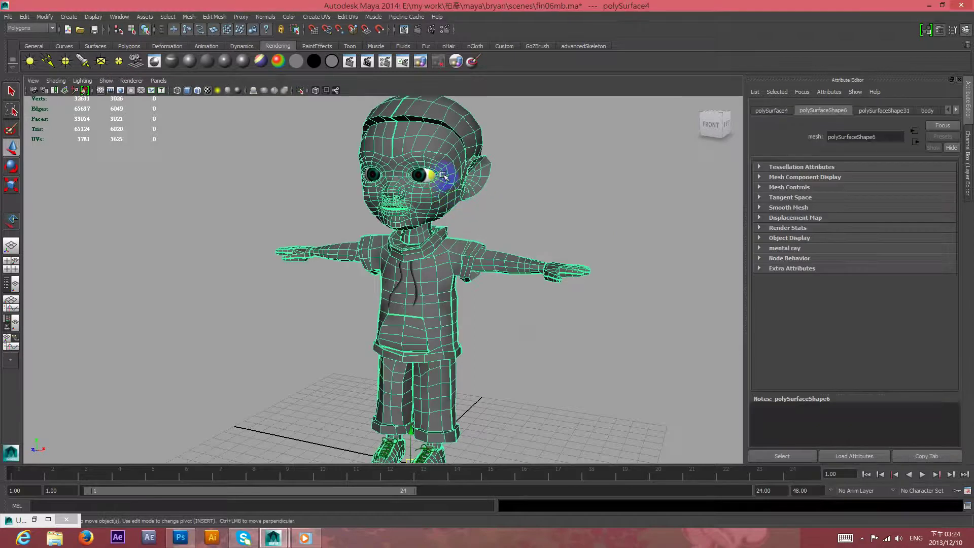
click(188, 61)
click(189, 62)
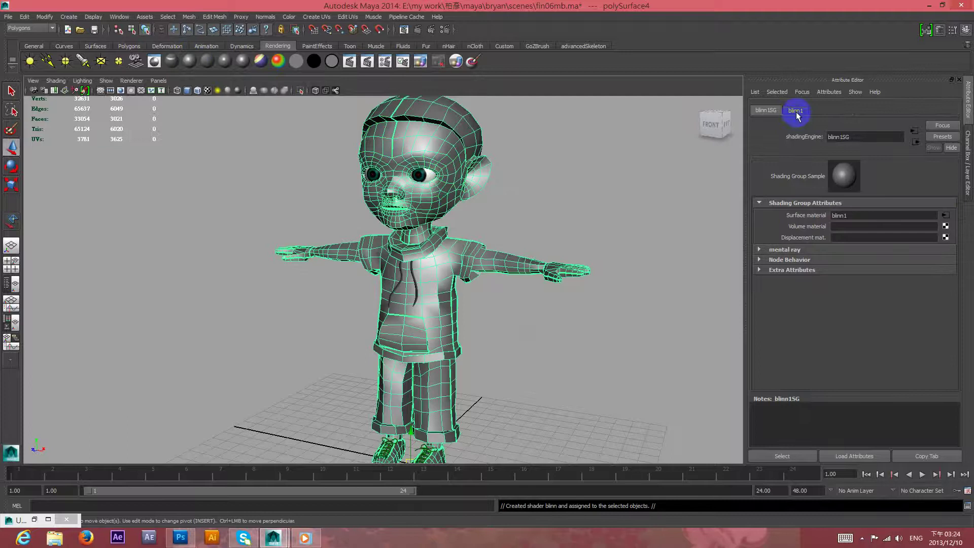
click(796, 112)
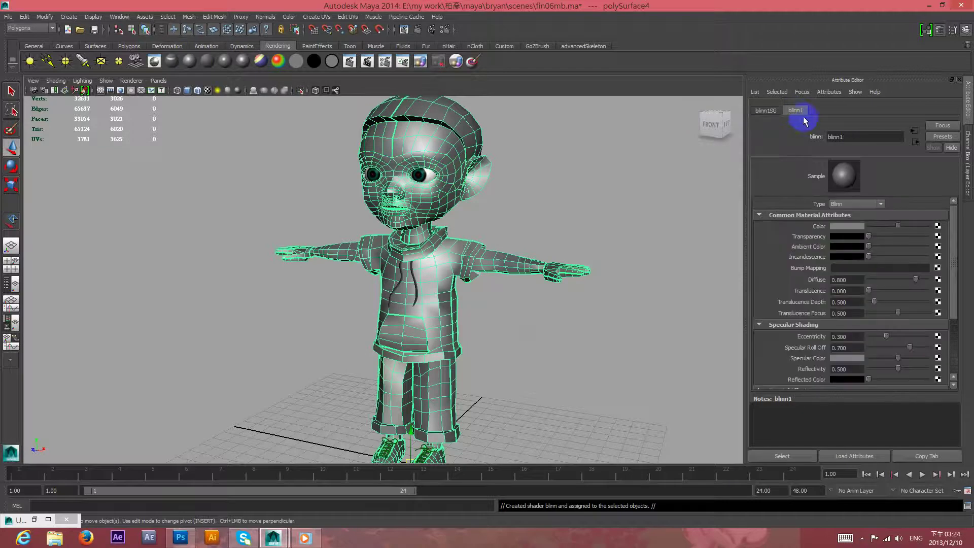
Drive blinn1's Color with a File texture loading outUV_1.tif, then view the character from above.
click(939, 226)
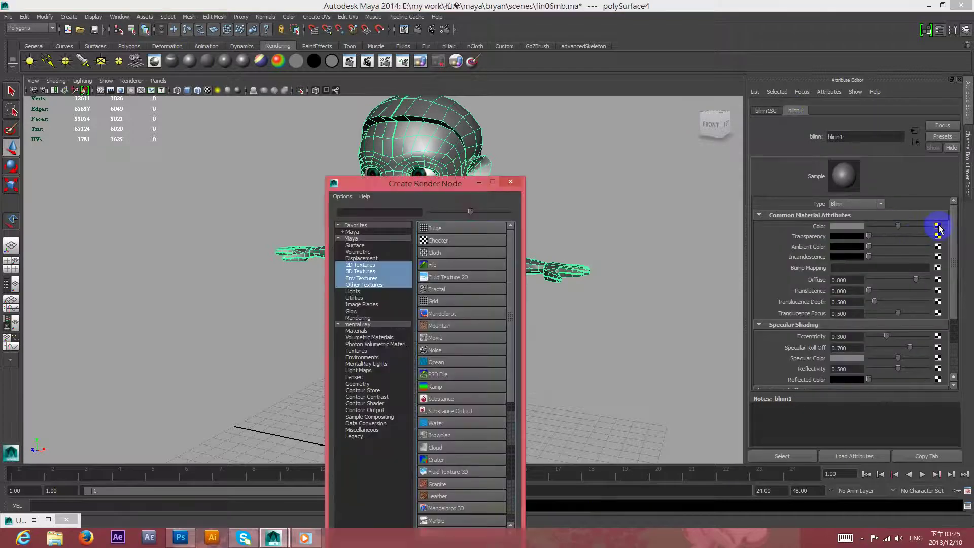
click(455, 266)
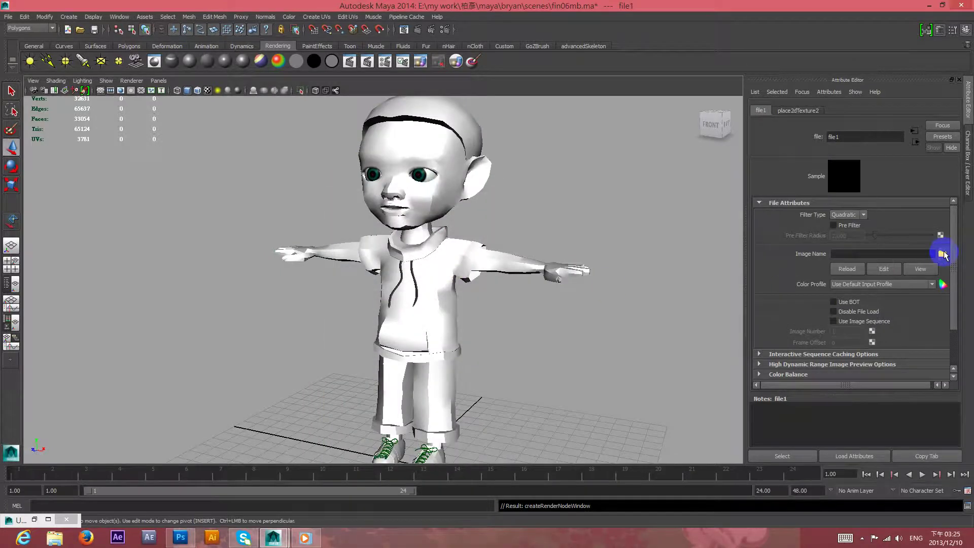
click(942, 254)
click(493, 122)
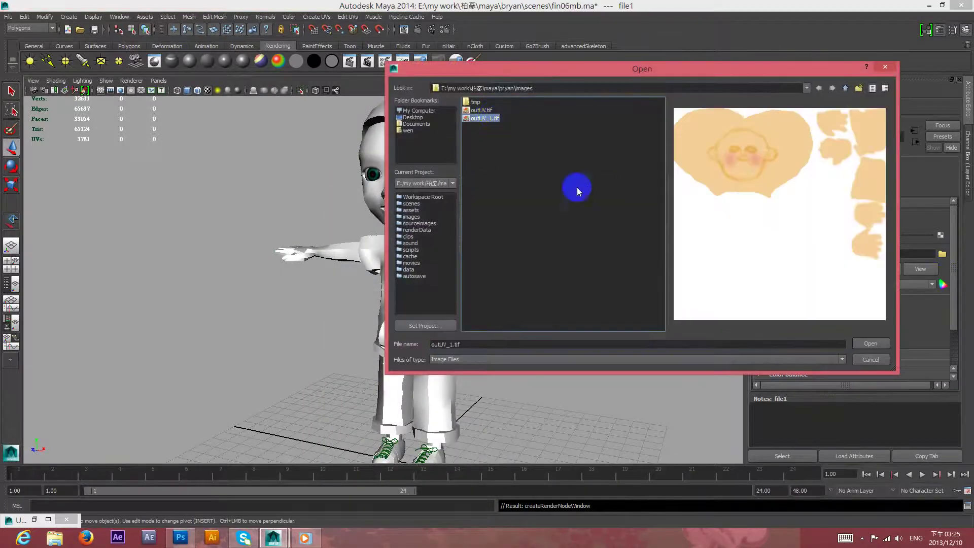
click(870, 343)
mouse_move(594, 226)
mouse_down()
mouse_move(446, 191)
mouse_move(487, 246)
mouse_move(601, 234)
mouse_move(606, 180)
mouse_move(609, 217)
mouse_move(676, 200)
mouse_move(634, 222)
mouse_move(593, 219)
mouse_move(663, 213)
mouse_move(605, 209)
mouse_move(595, 196)
mouse_up()
Preview the smoothed character mesh, then orbit back to a straight front view.
key(3)
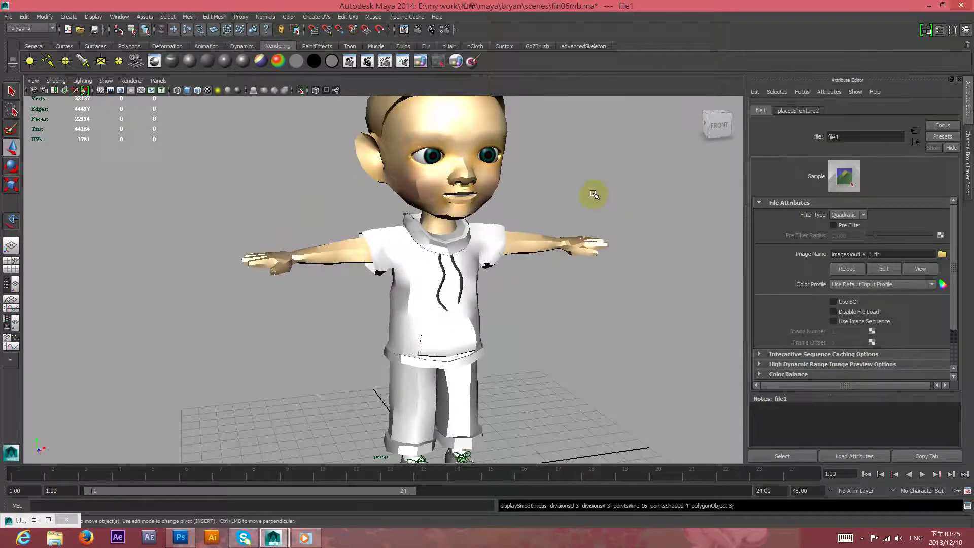
click(490, 190)
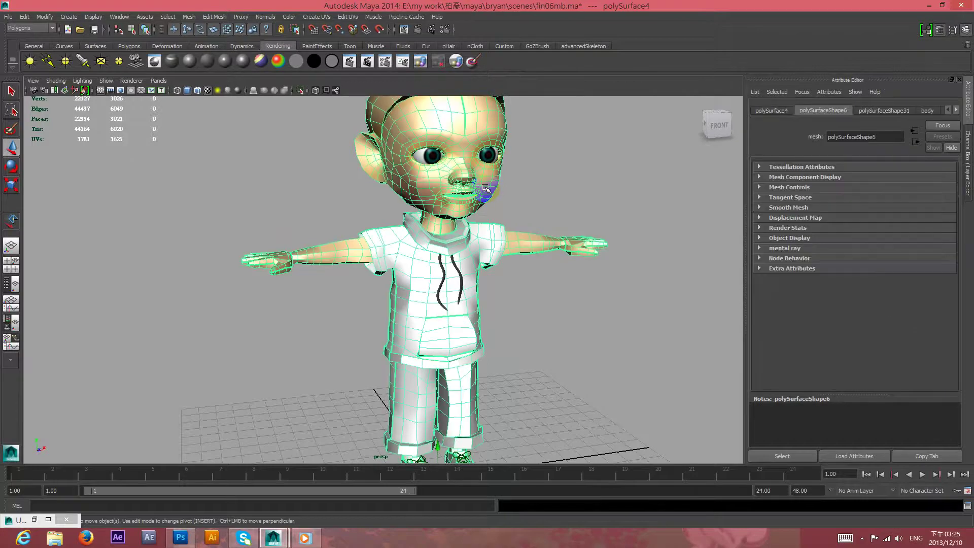
click(549, 190)
drag(517, 258, 558, 213)
key(1)
drag(447, 221, 447, 182)
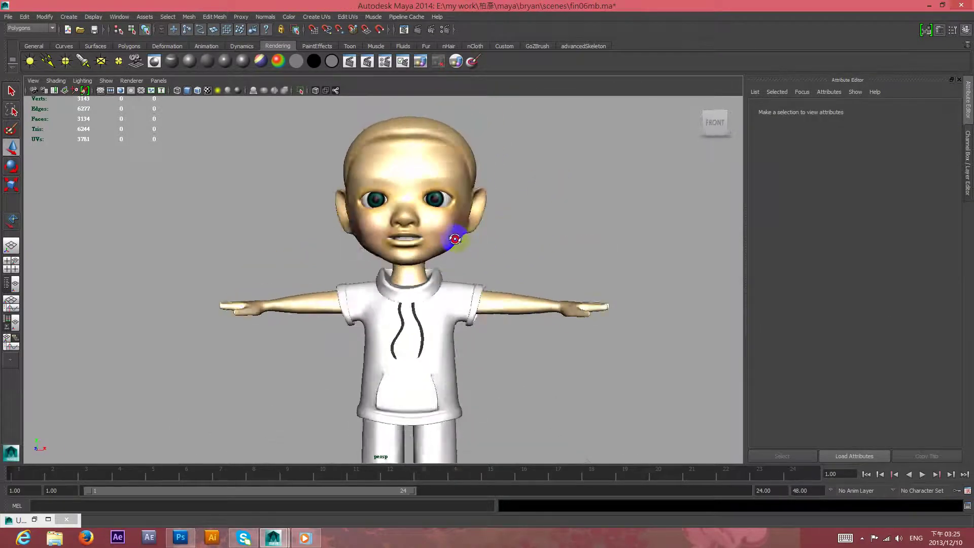
mouse_move(592, 252)
mouse_down()
mouse_move(428, 217)
mouse_move(633, 242)
mouse_up()
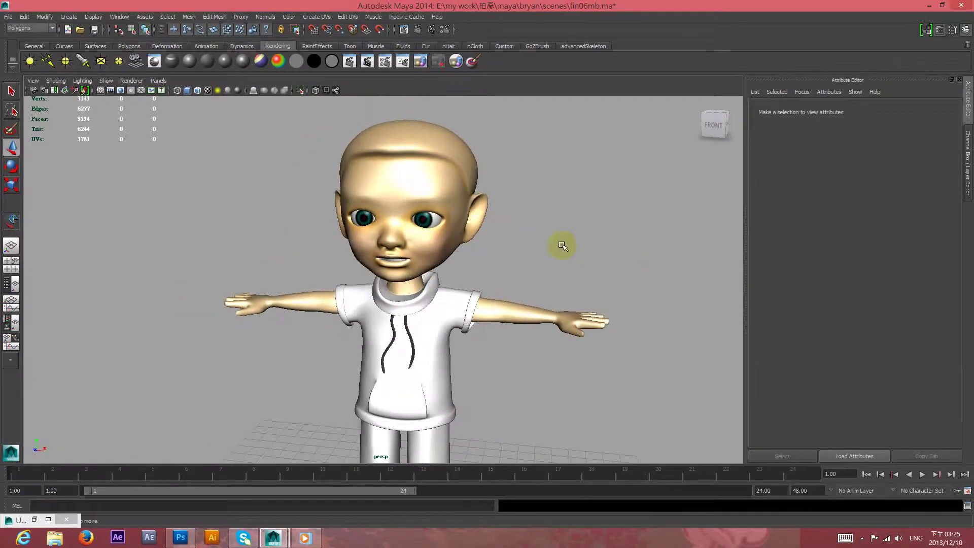
Render a test frame of the skin-textured character, close Render View, and hide Maya.
click(417, 30)
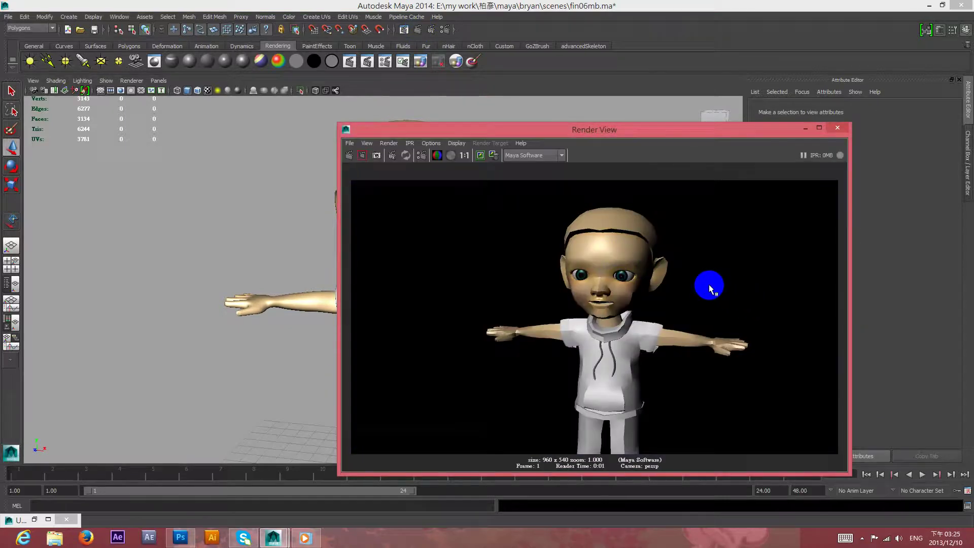
scroll(717, 275, up, 1)
scroll(717, 276, up, 2)
scroll(716, 276, down, 2)
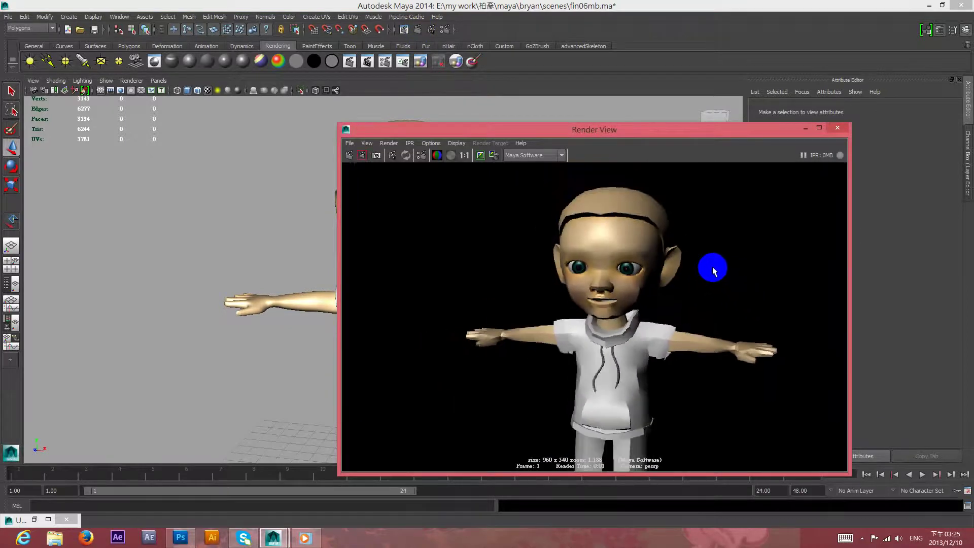
scroll(712, 264, down, 1)
click(837, 129)
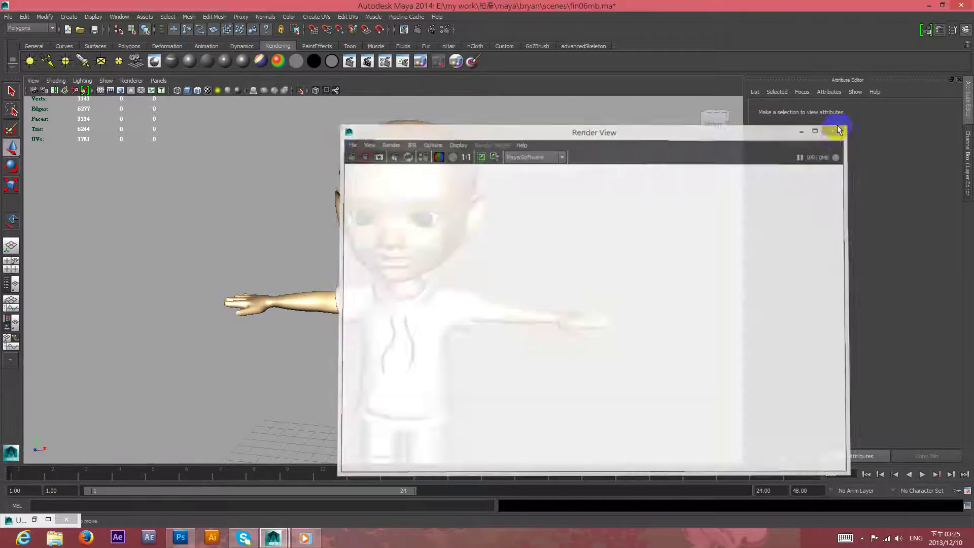
click(929, 6)
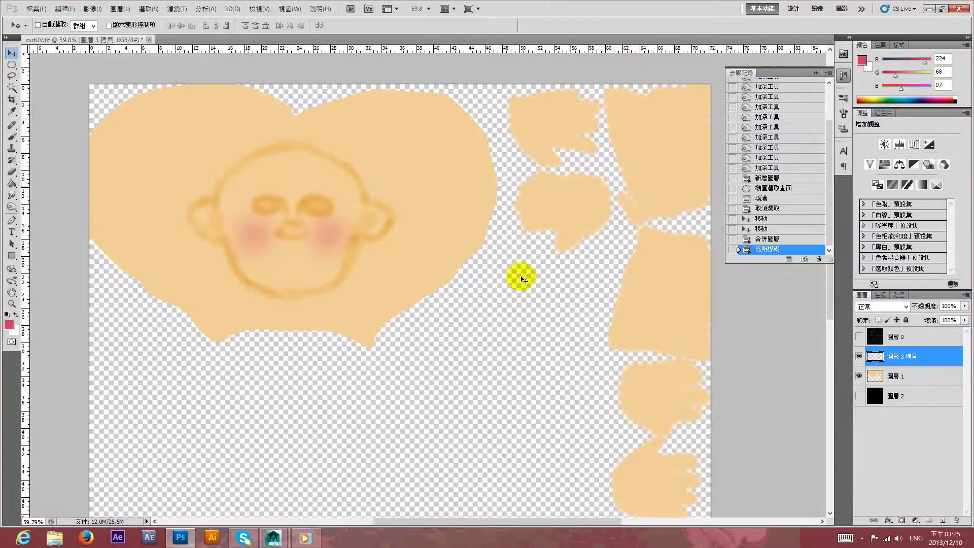
Show the UV wireframe layer and toggle the painted copy layer to compare.
click(860, 340)
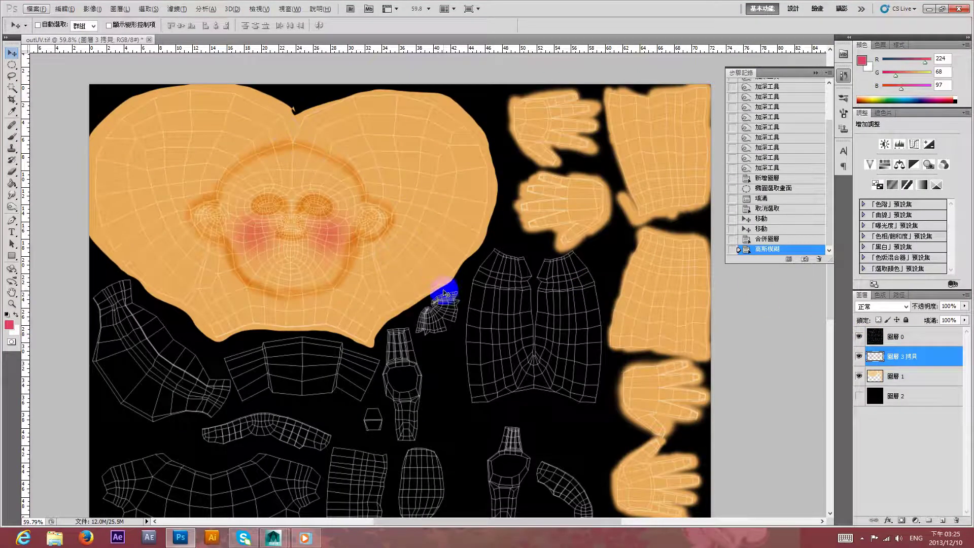
click(877, 374)
click(873, 357)
click(858, 357)
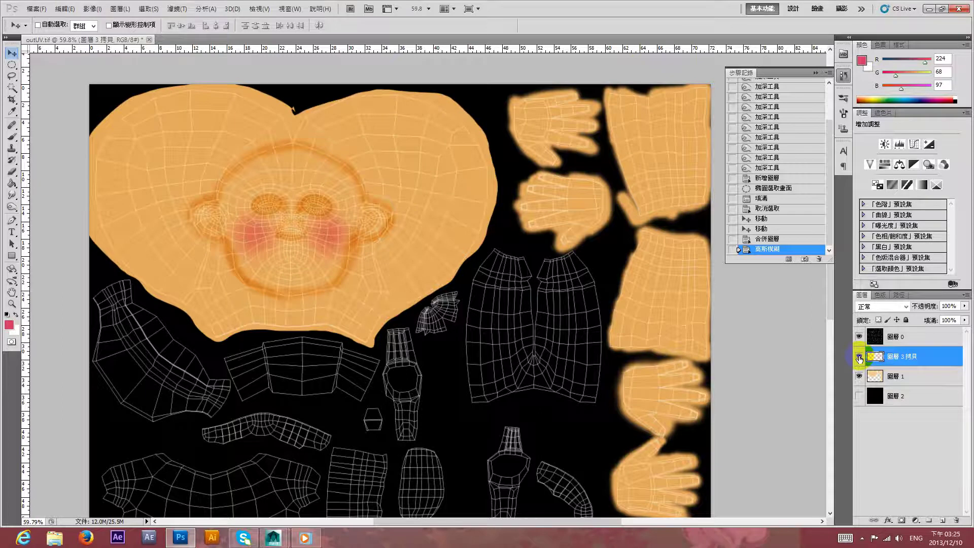
Merge the two painted layers with Ctrl+E and add a new empty painting layer.
double_click(902, 377)
shift+click(905, 378)
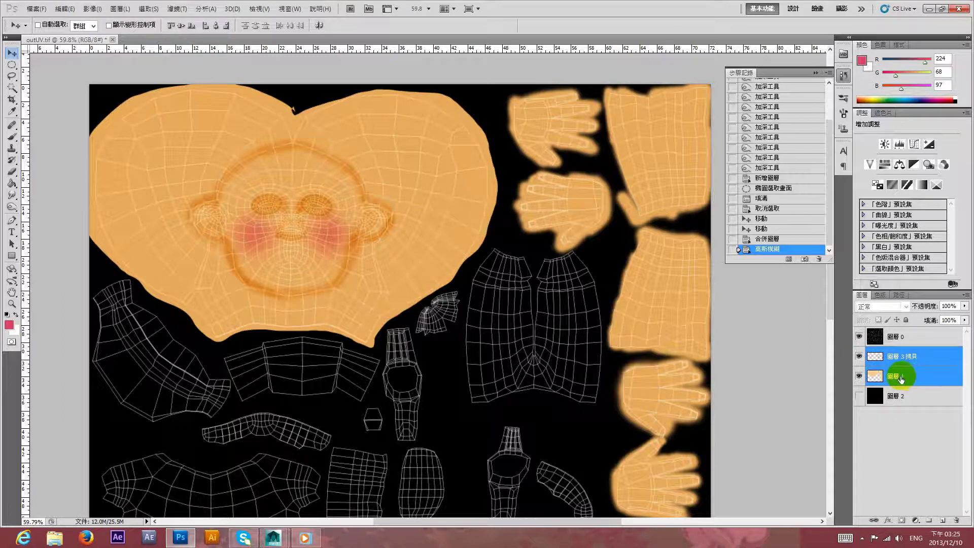
key(ctrl+e)
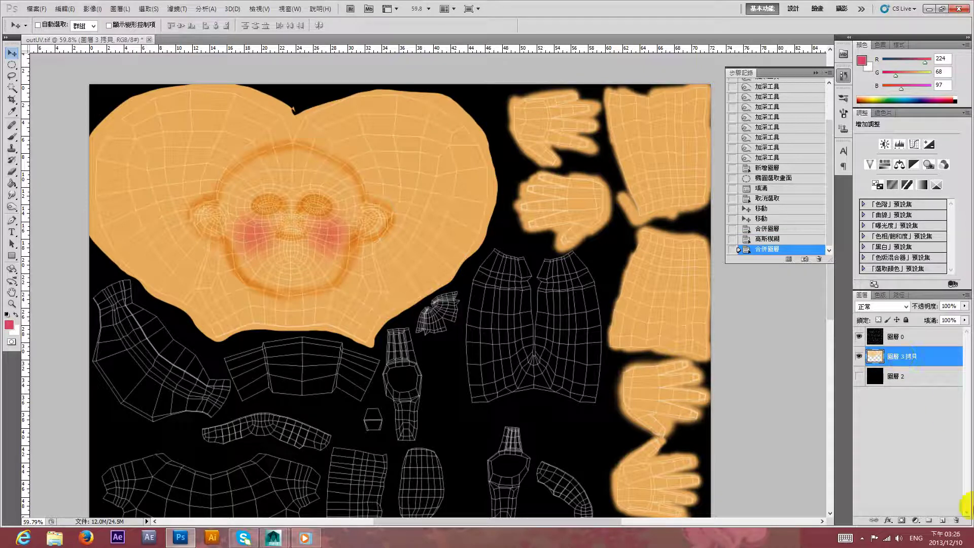
click(943, 521)
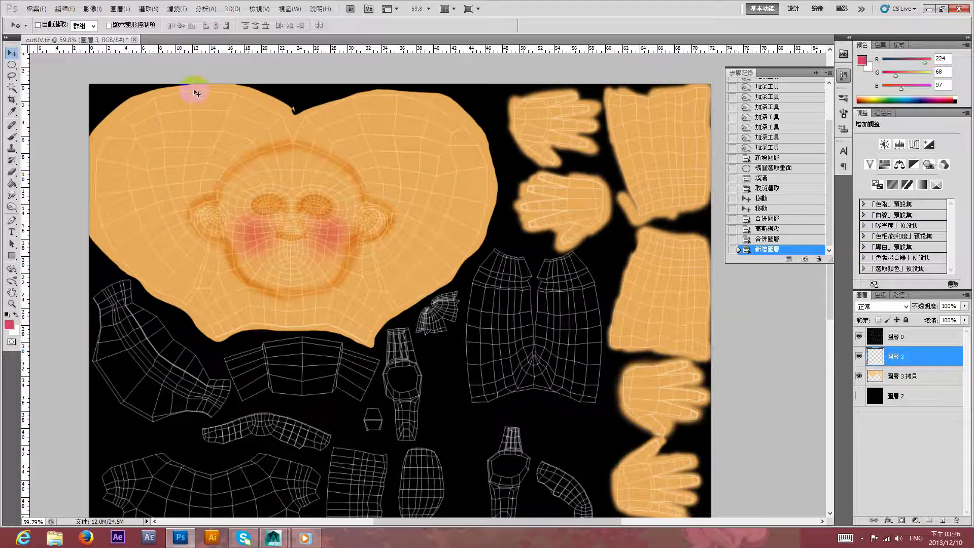
click(12, 76)
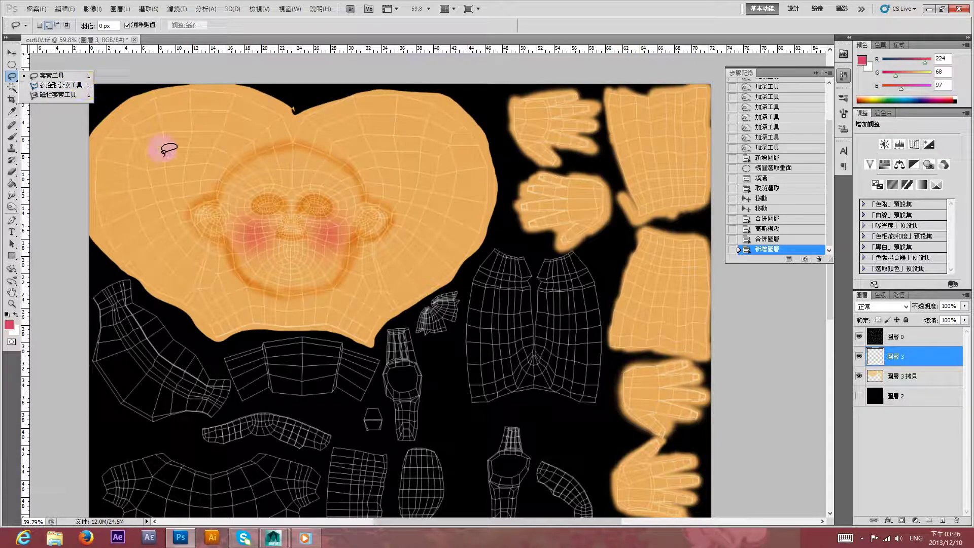
click(12, 136)
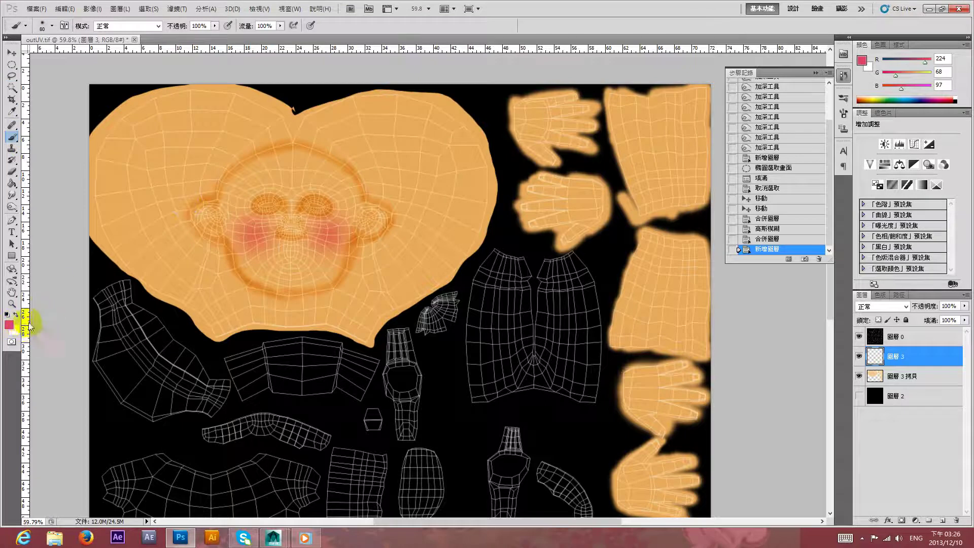
Set the foreground colour to a light blue in the colour picker.
click(10, 329)
mouse_move(757, 211)
mouse_down()
mouse_move(749, 243)
mouse_move(746, 230)
mouse_up()
mouse_move(814, 192)
mouse_down()
mouse_move(811, 210)
mouse_move(814, 201)
mouse_up()
drag(754, 173, 754, 159)
click(898, 142)
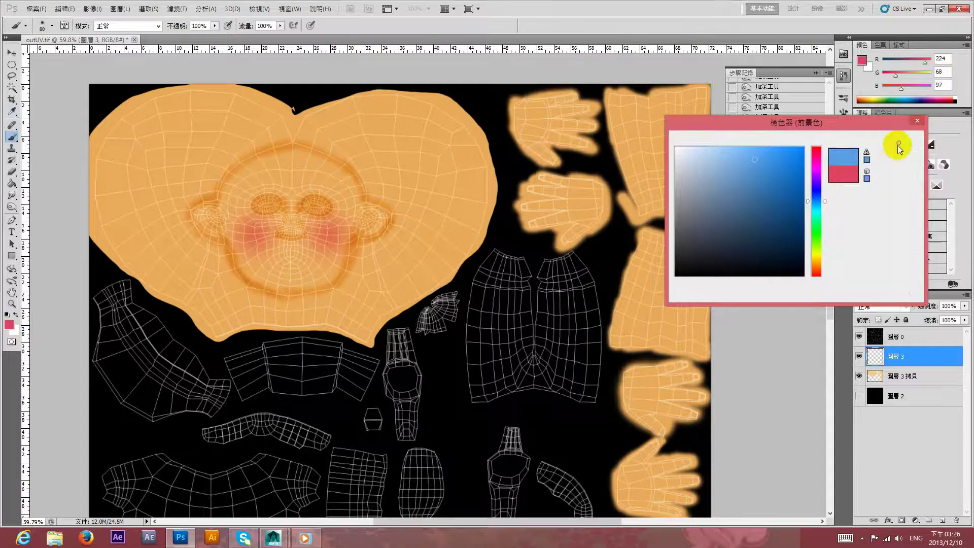
Brush solid blue over both hair lobes of the head UV shell.
mouse_move(311, 106)
mouse_down()
mouse_move(313, 132)
mouse_move(377, 190)
mouse_move(380, 178)
mouse_move(322, 126)
mouse_move(365, 113)
mouse_move(357, 102)
mouse_move(398, 105)
mouse_move(387, 130)
mouse_move(404, 174)
mouse_move(431, 191)
mouse_move(409, 108)
mouse_move(435, 104)
mouse_move(476, 191)
mouse_move(457, 227)
mouse_move(412, 143)
mouse_move(374, 157)
mouse_move(403, 228)
mouse_move(382, 264)
mouse_move(396, 289)
mouse_move(441, 265)
mouse_move(426, 239)
mouse_move(423, 200)
mouse_move(443, 245)
mouse_move(470, 213)
mouse_move(451, 241)
mouse_move(406, 269)
mouse_up()
mouse_move(392, 156)
mouse_down()
mouse_move(482, 221)
mouse_move(522, 234)
mouse_up()
mouse_move(383, 202)
mouse_down()
mouse_move(406, 192)
mouse_move(376, 219)
mouse_move(405, 208)
mouse_move(352, 237)
mouse_move(380, 214)
mouse_move(398, 214)
mouse_move(354, 218)
mouse_move(387, 187)
mouse_move(348, 230)
mouse_move(358, 197)
mouse_up()
drag(358, 197, 340, 243)
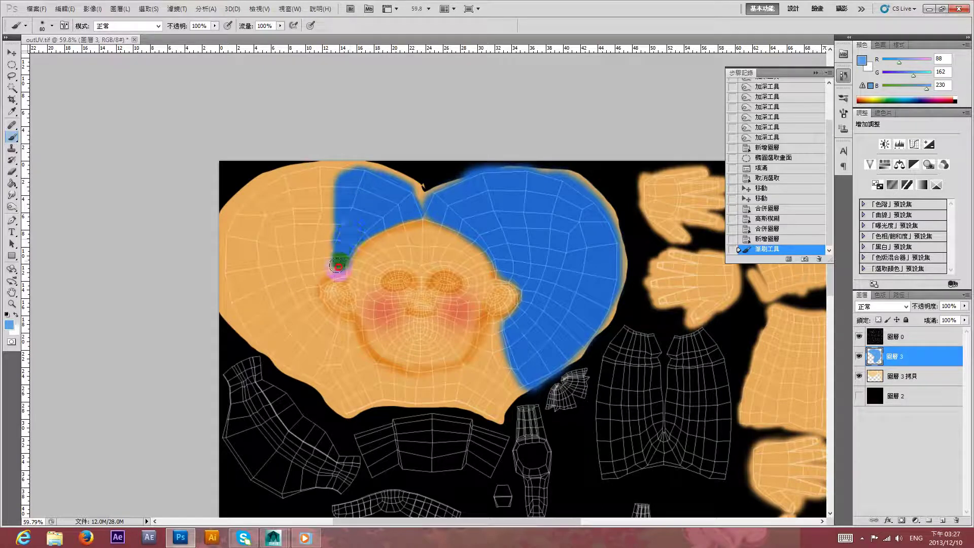
mouse_move(338, 270)
mouse_down()
mouse_move(315, 278)
mouse_move(330, 185)
mouse_move(345, 173)
mouse_move(289, 167)
mouse_move(261, 185)
mouse_move(265, 224)
mouse_move(311, 210)
mouse_move(283, 268)
mouse_move(261, 211)
mouse_move(230, 276)
mouse_move(250, 317)
mouse_move(236, 269)
mouse_move(272, 283)
mouse_move(283, 218)
mouse_move(309, 234)
mouse_move(354, 195)
mouse_move(282, 265)
mouse_move(261, 330)
mouse_move(228, 289)
mouse_move(287, 350)
mouse_move(265, 337)
mouse_move(293, 343)
mouse_move(289, 298)
mouse_move(315, 303)
mouse_move(315, 313)
mouse_move(278, 326)
mouse_move(275, 343)
mouse_move(315, 350)
mouse_move(314, 361)
mouse_move(321, 322)
mouse_move(317, 364)
mouse_move(327, 315)
mouse_up()
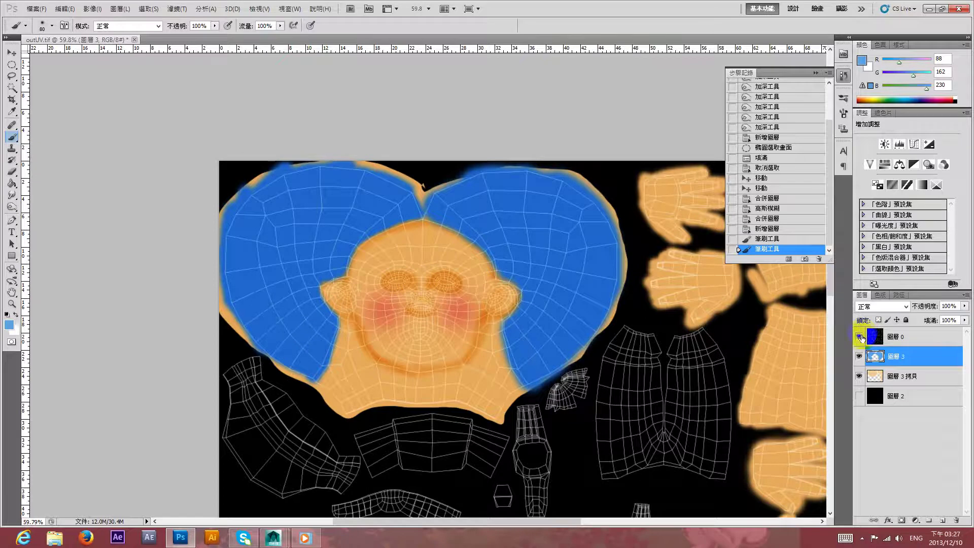
Hide the wireframe layer and resave the texture over outUV_1.tif as a TIFF without alpha channels.
click(860, 337)
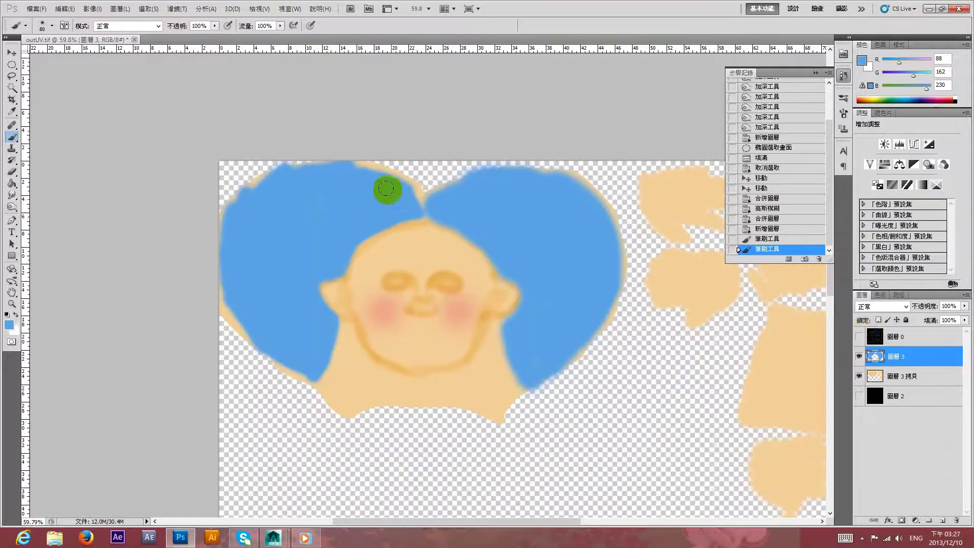
click(35, 9)
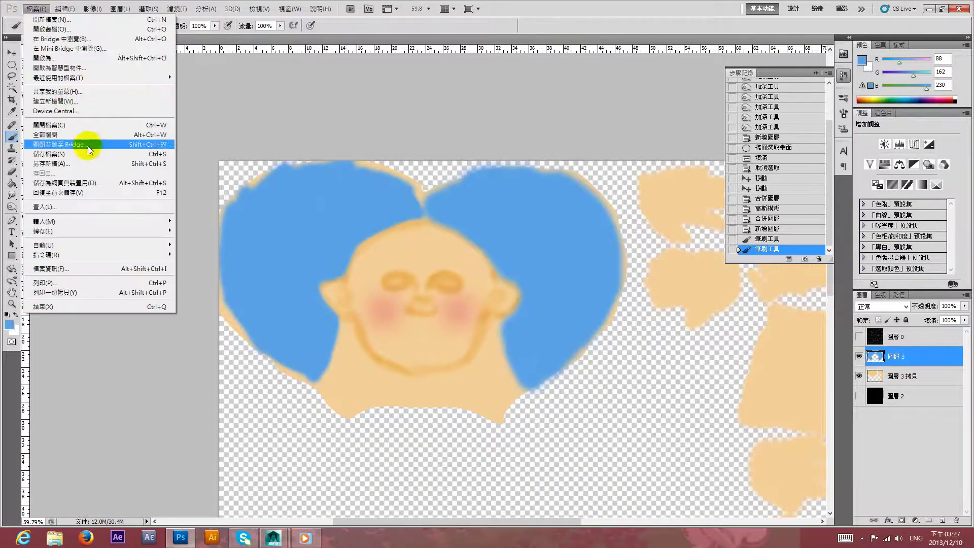
click(65, 147)
click(526, 127)
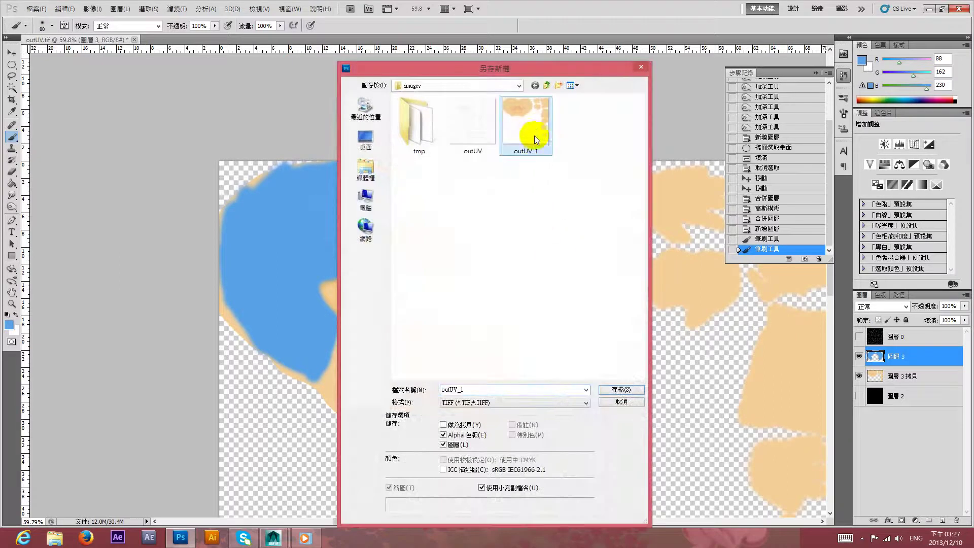
click(443, 434)
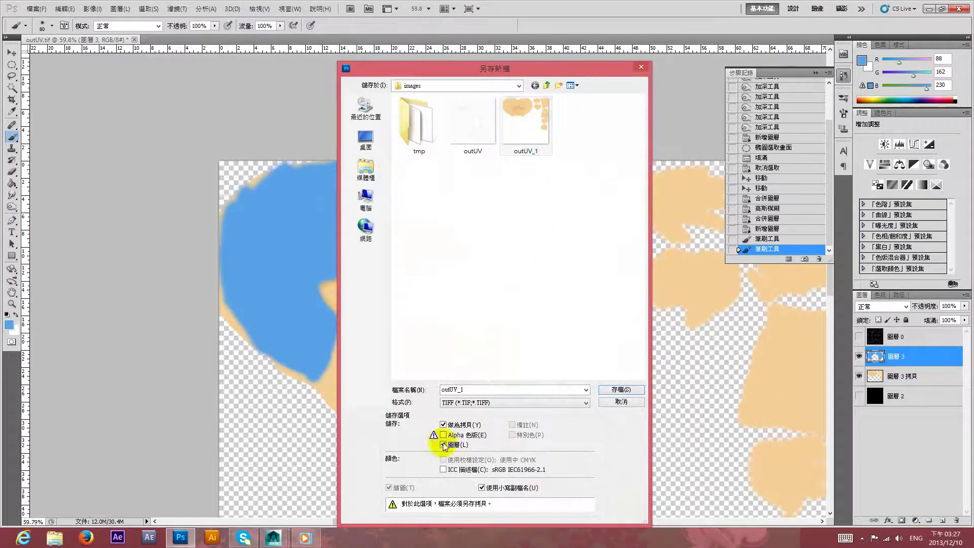
click(615, 389)
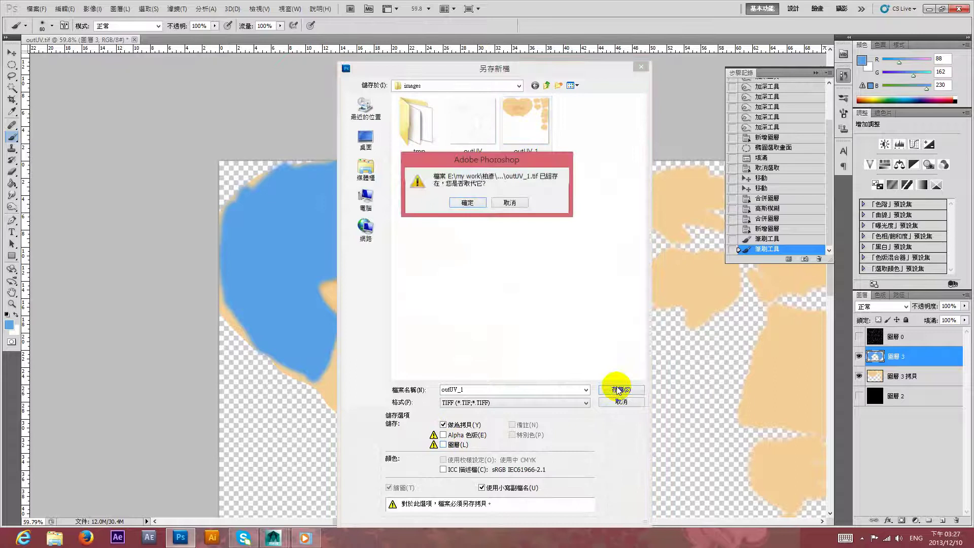
click(469, 203)
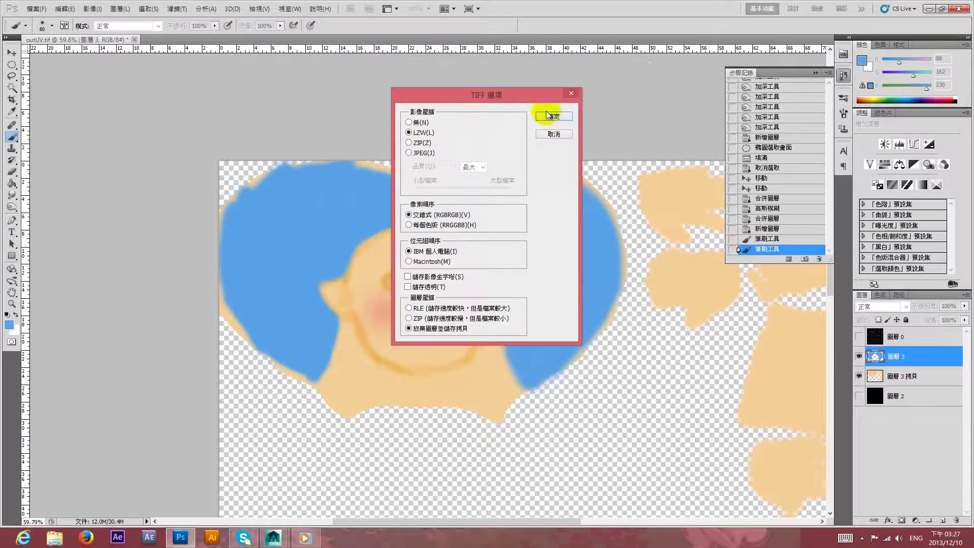
click(929, 9)
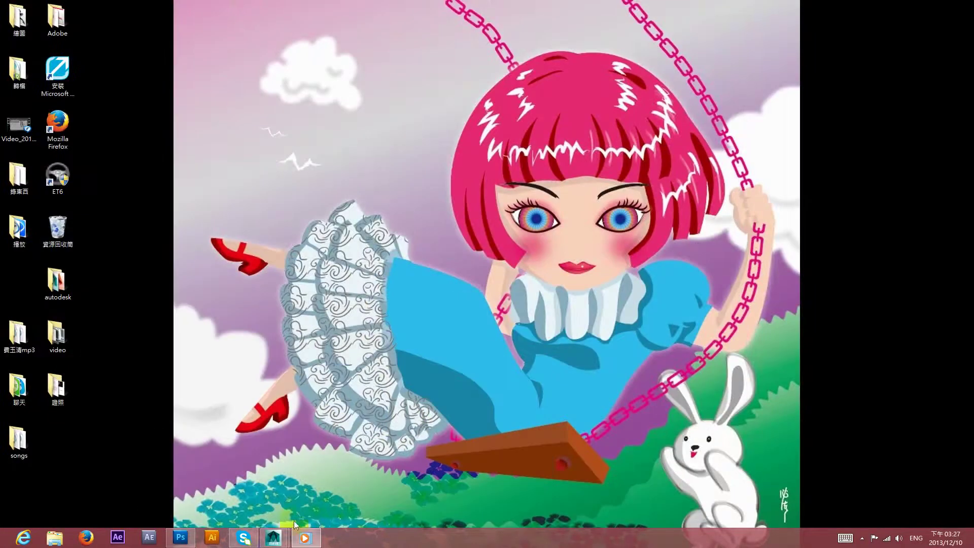
Back in Maya, close the UV Texture Editor and reselect the character mesh.
click(309, 495)
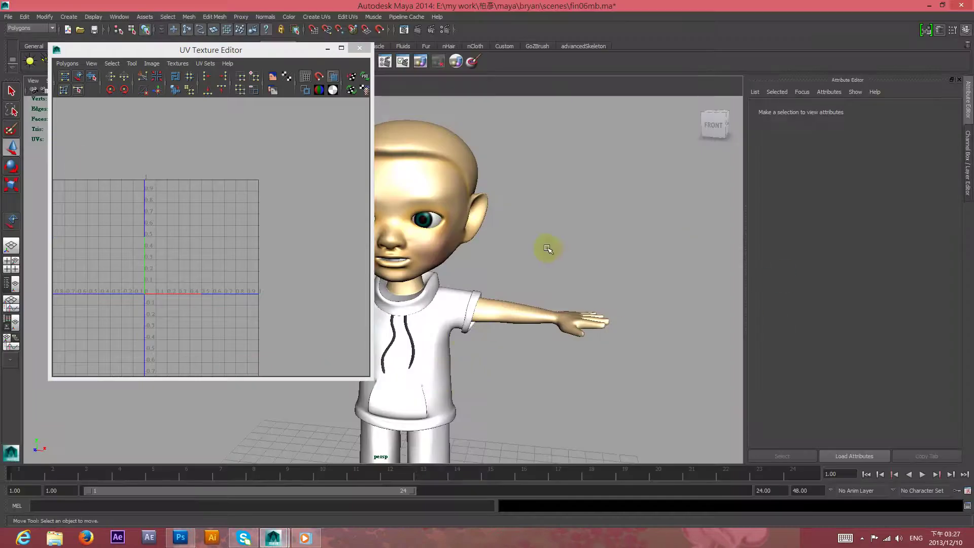
click(443, 185)
click(360, 47)
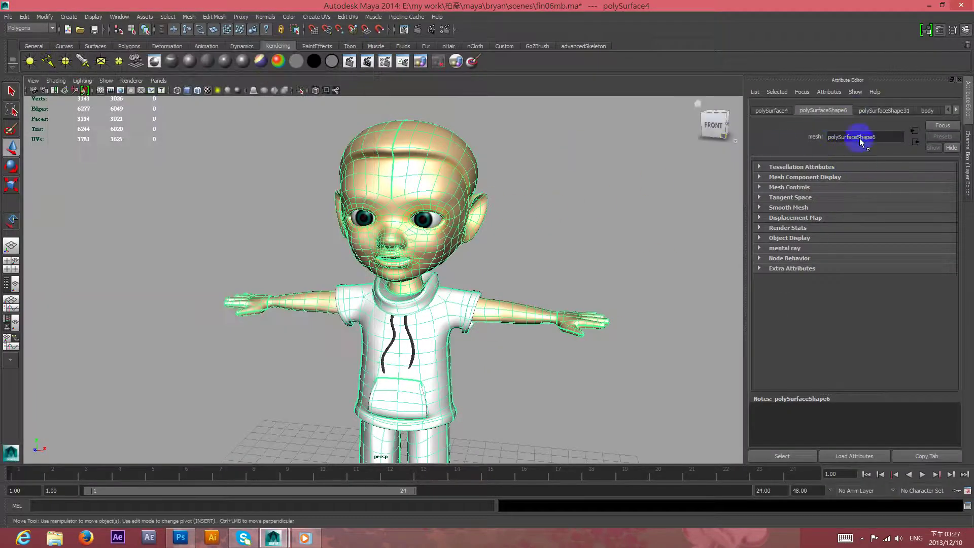
click(414, 191)
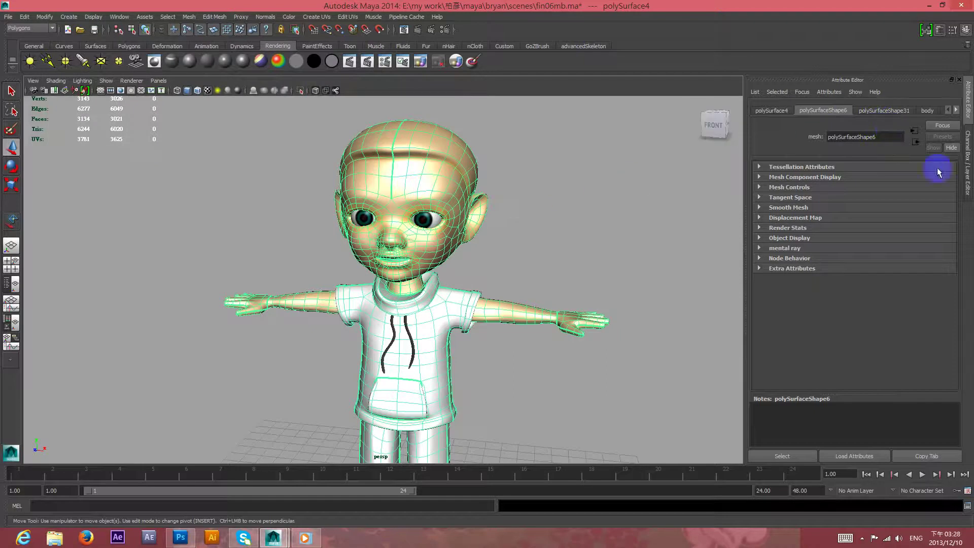
click(957, 110)
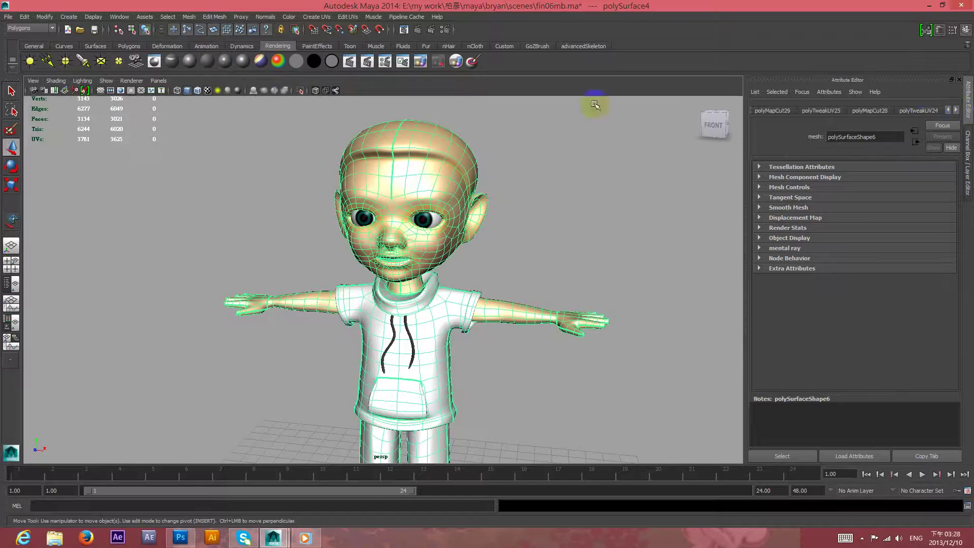
click(421, 171)
click(955, 110)
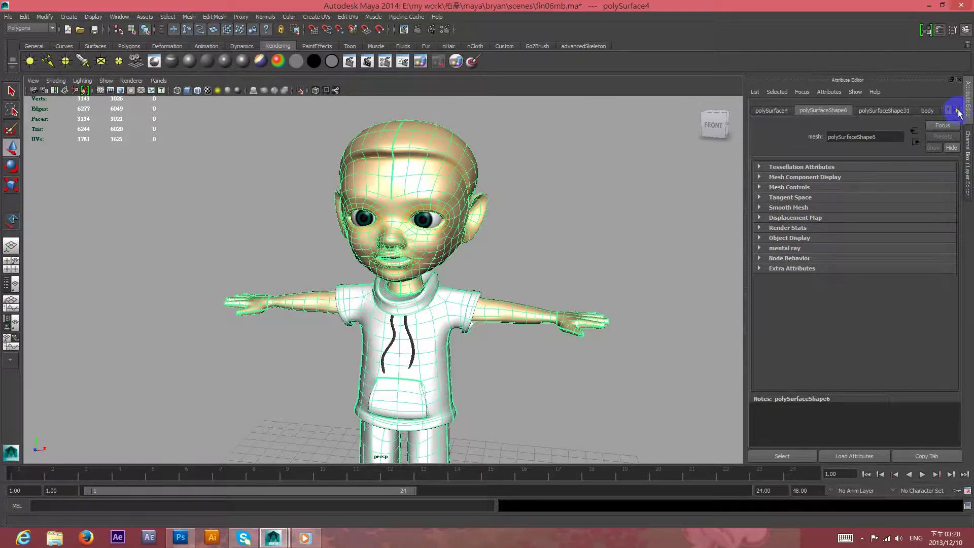
click(784, 110)
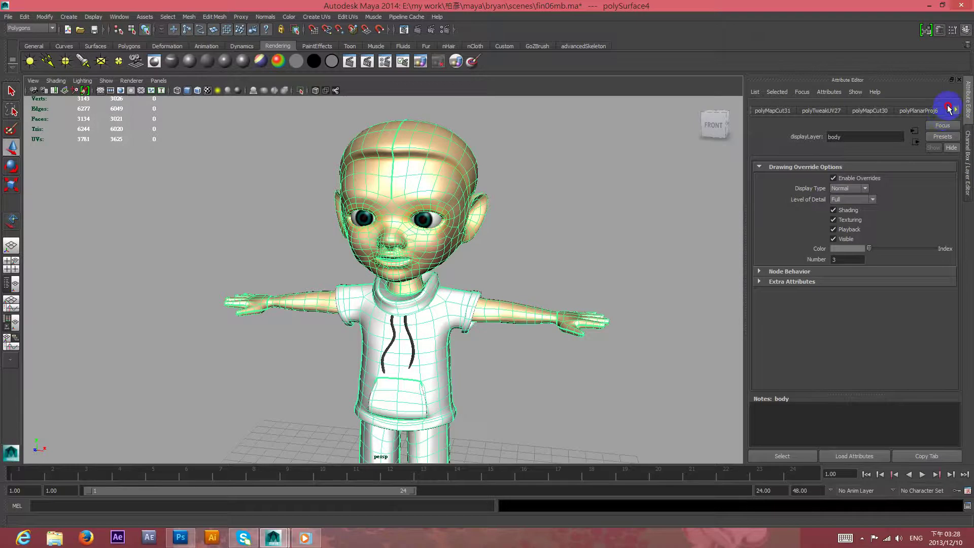
click(947, 106)
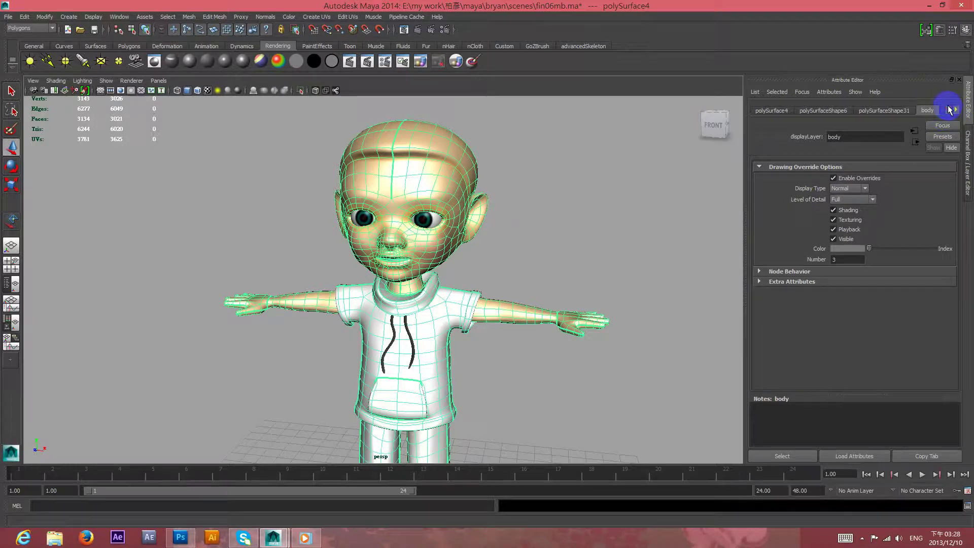
click(417, 216)
click(392, 188)
Lay out Hypershade beside Persp, clear the graph, and graph the head's material connections.
click(21, 259)
click(10, 282)
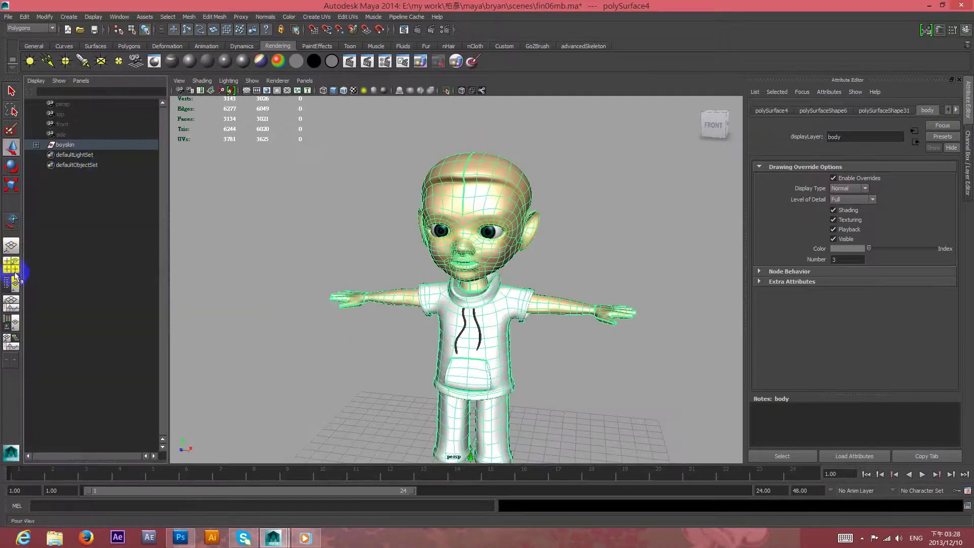
click(11, 324)
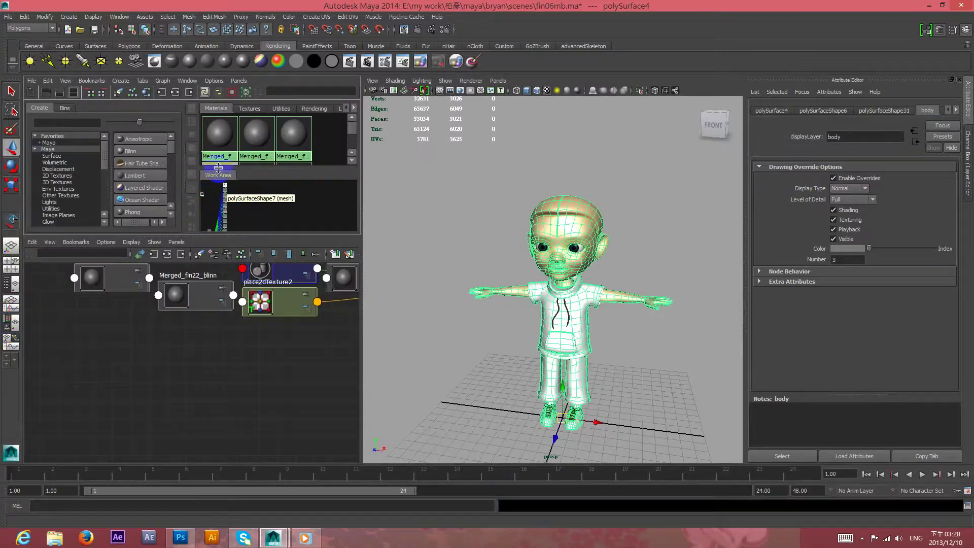
click(192, 270)
click(199, 260)
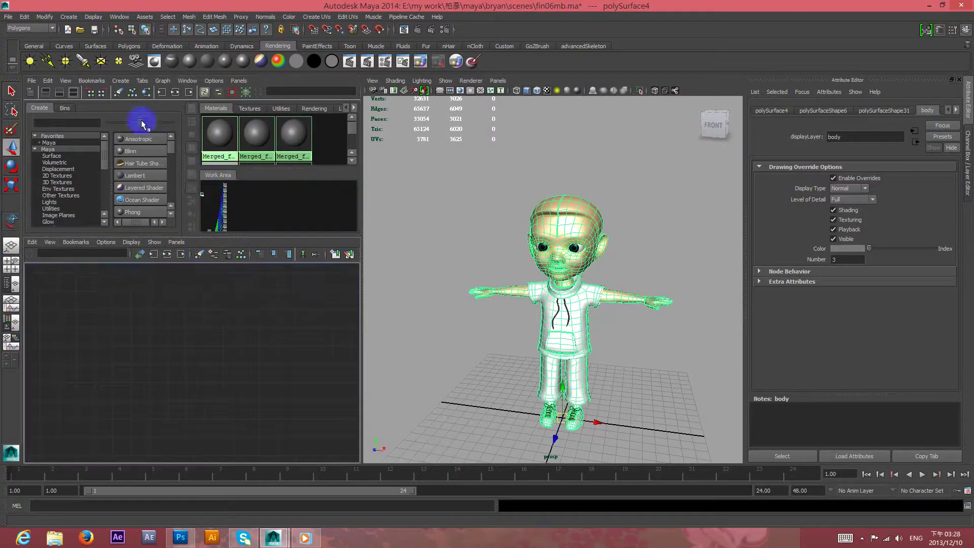
click(118, 93)
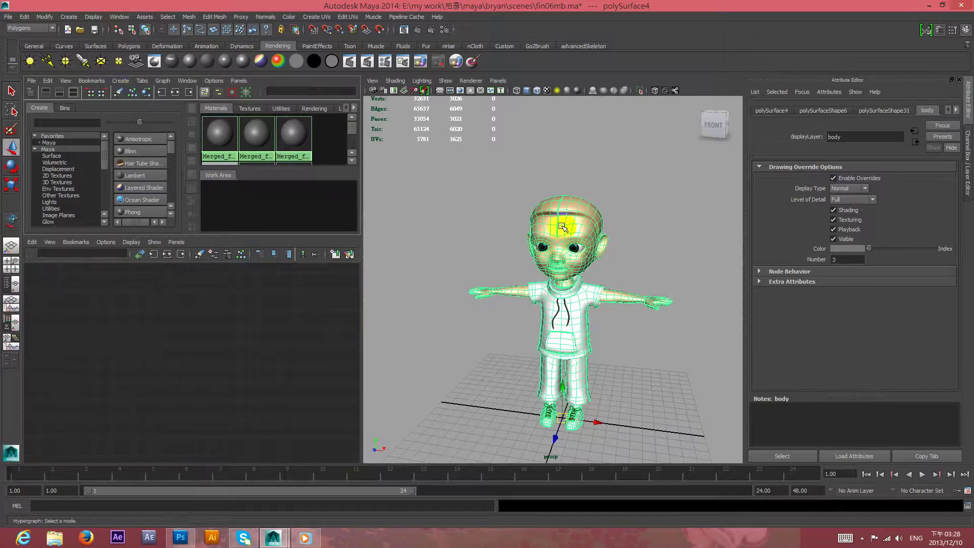
click(582, 241)
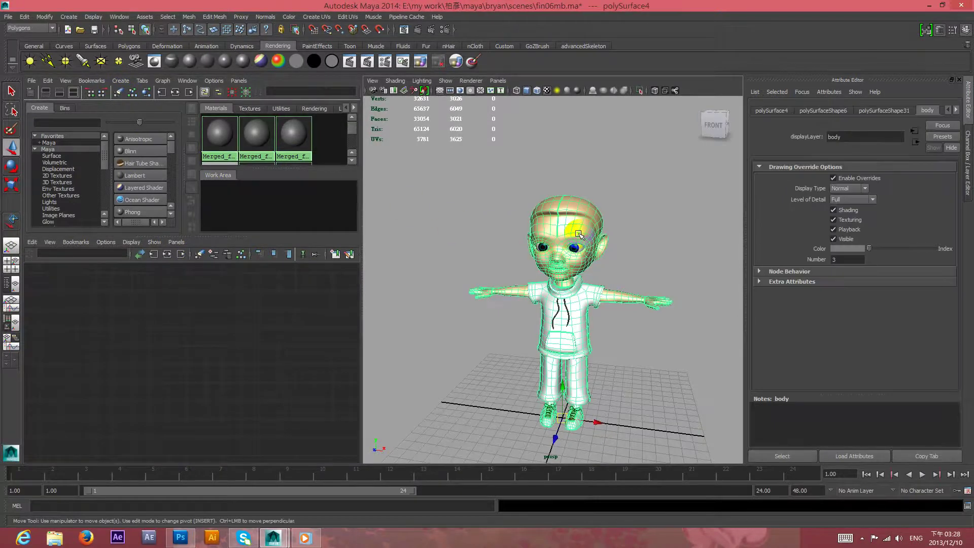
click(146, 93)
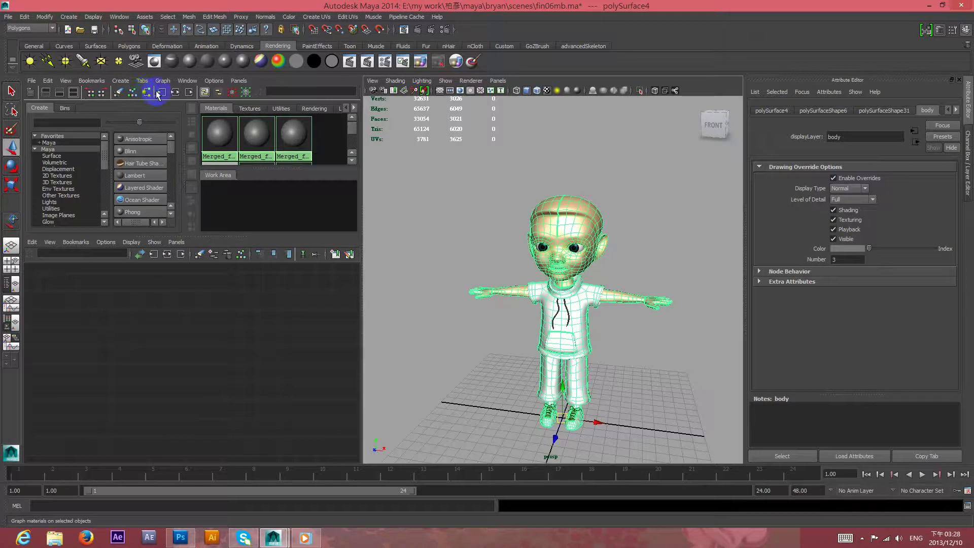
click(174, 93)
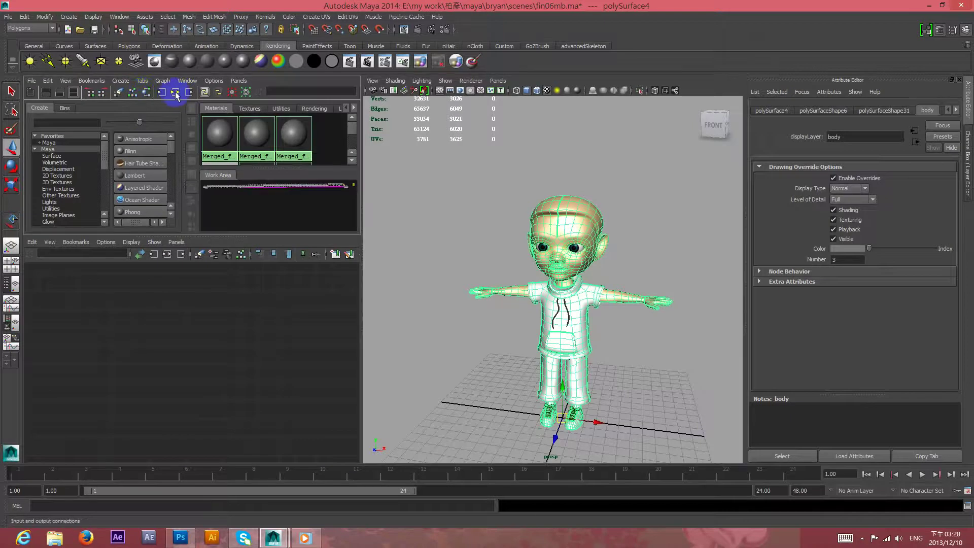
drag(298, 235, 299, 378)
Reload blinn1's file1 texture to pick up the blue-painted UV map.
click(228, 175)
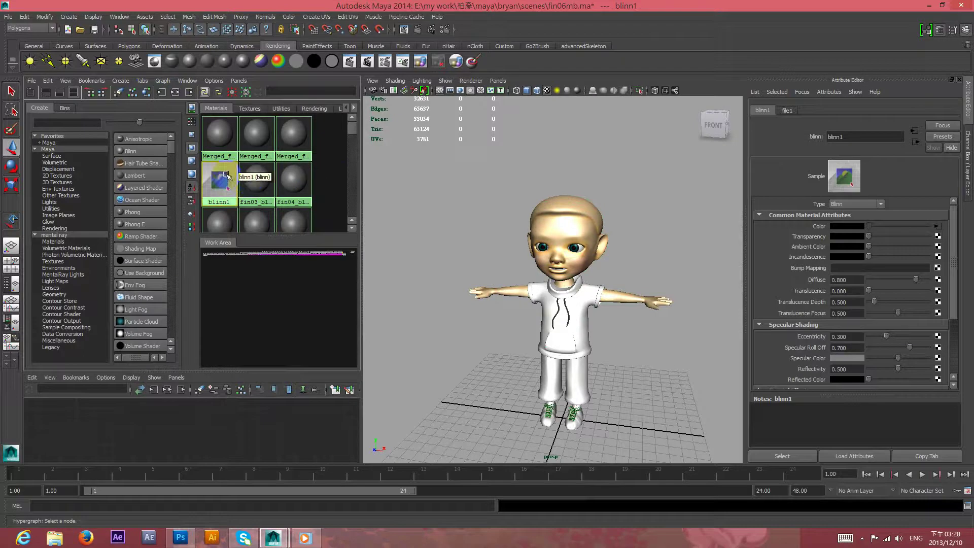
click(938, 226)
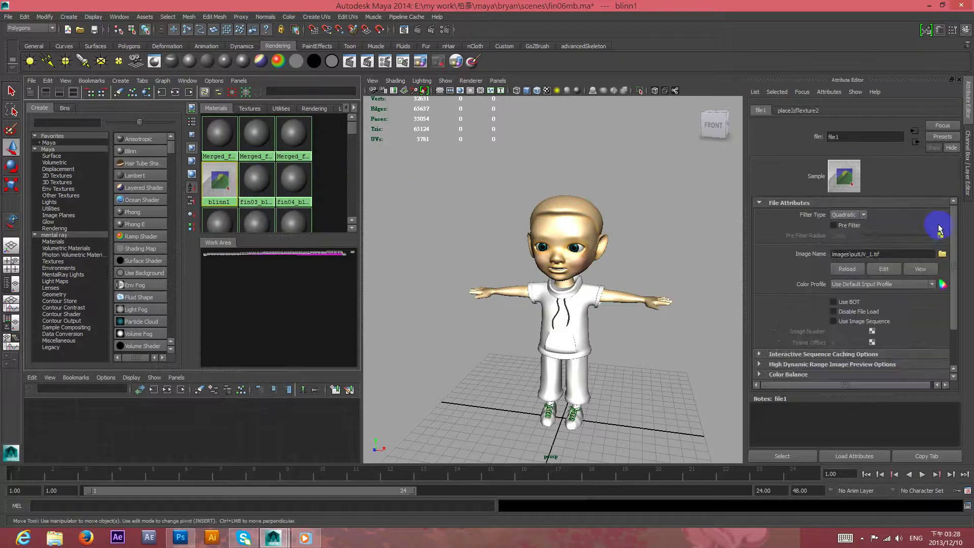
click(848, 270)
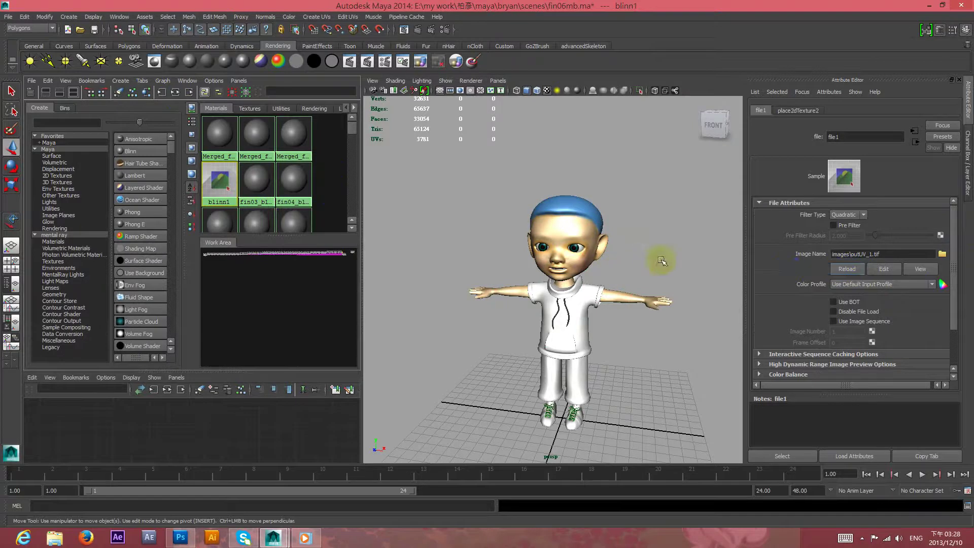
Orbit around the character to inspect the blue hair cap, then return to Photoshop.
mouse_move(667, 258)
mouse_down()
mouse_move(496, 264)
mouse_move(450, 254)
mouse_up()
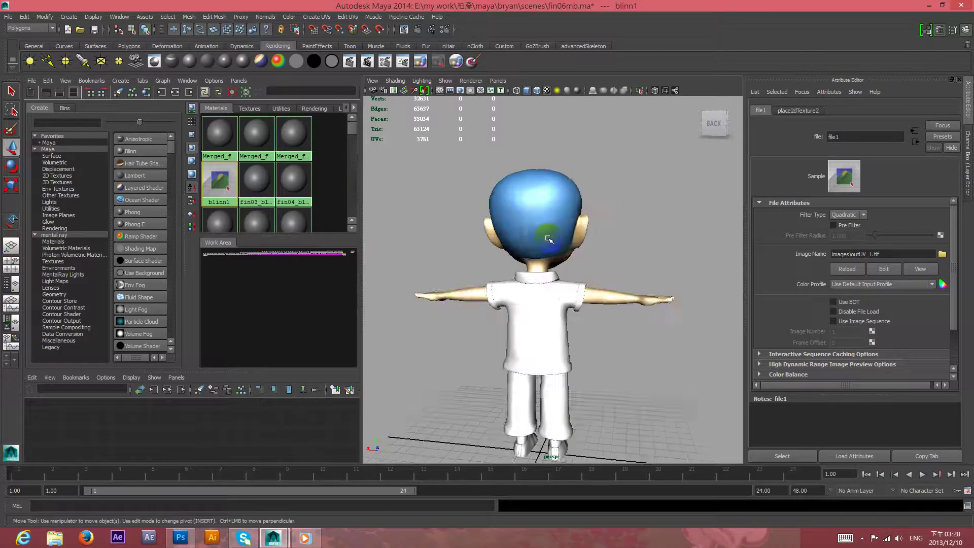
scroll(619, 226, up, 5)
middle_click(506, 206)
mouse_move(526, 207)
mouse_down()
mouse_move(522, 170)
mouse_move(695, 185)
mouse_up()
scroll(665, 209, down, 3)
mouse_move(688, 203)
mouse_down()
mouse_move(699, 204)
mouse_move(627, 223)
mouse_up()
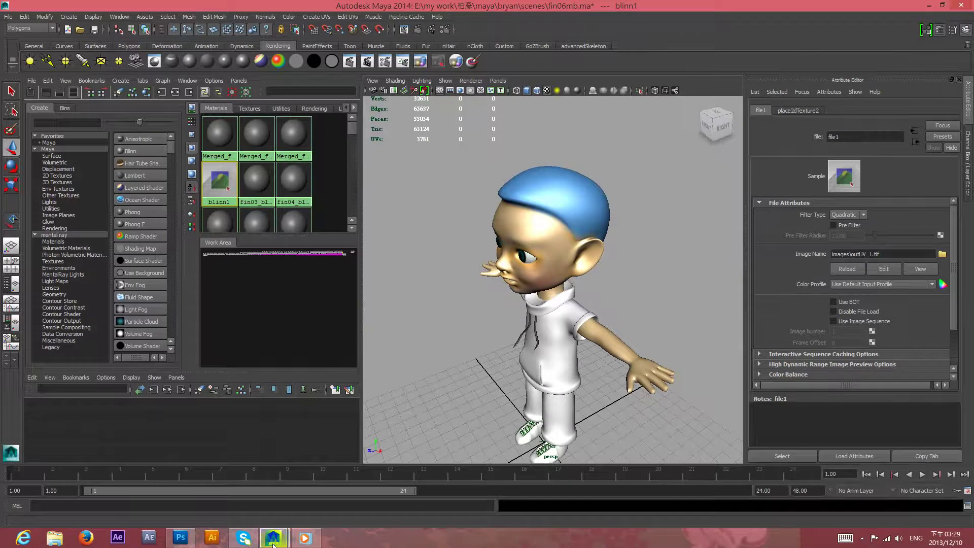
click(180, 537)
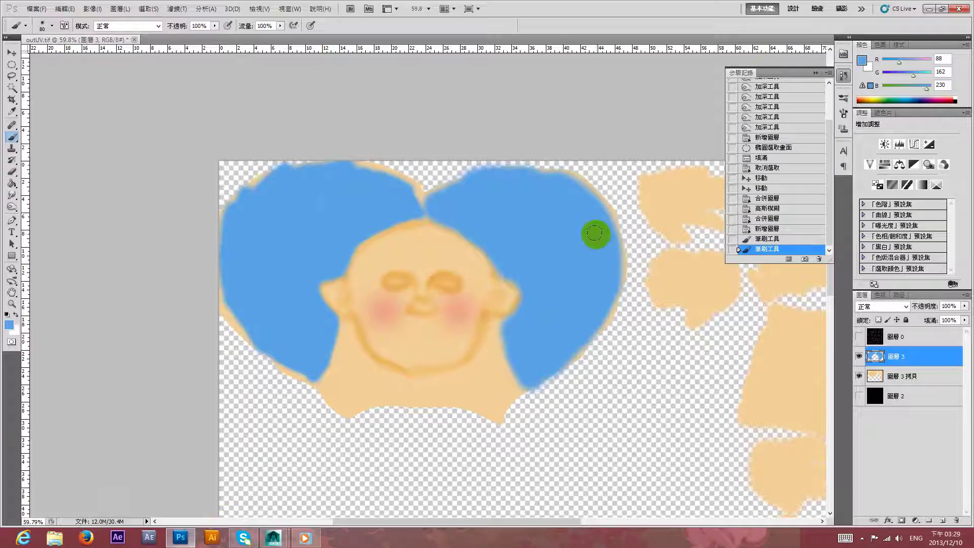